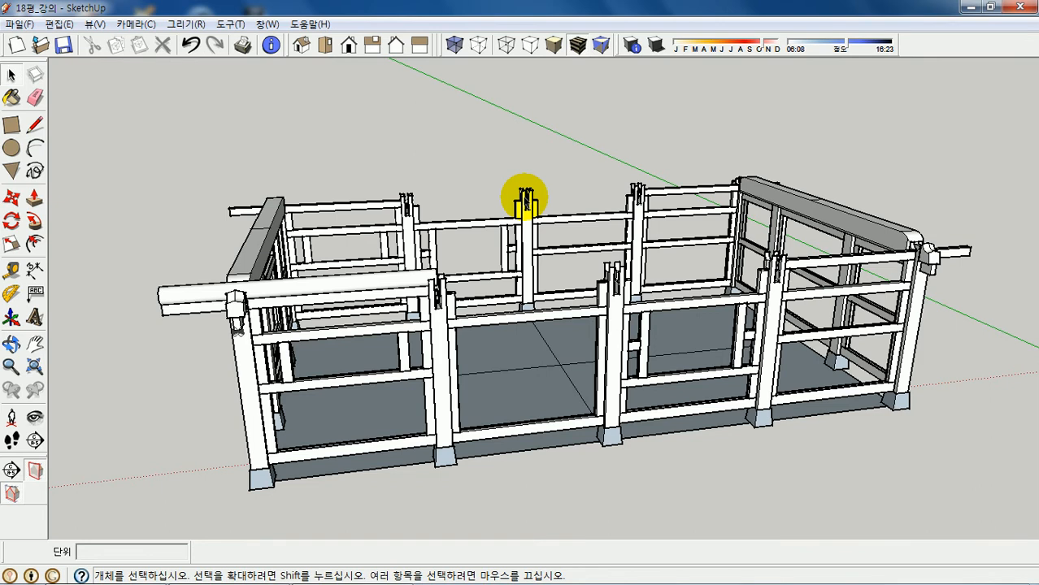
Hide the rounded beam above the nearest corner bay and copy the beam beneath it 900 along the wall into the next bay
right_click(383, 280)
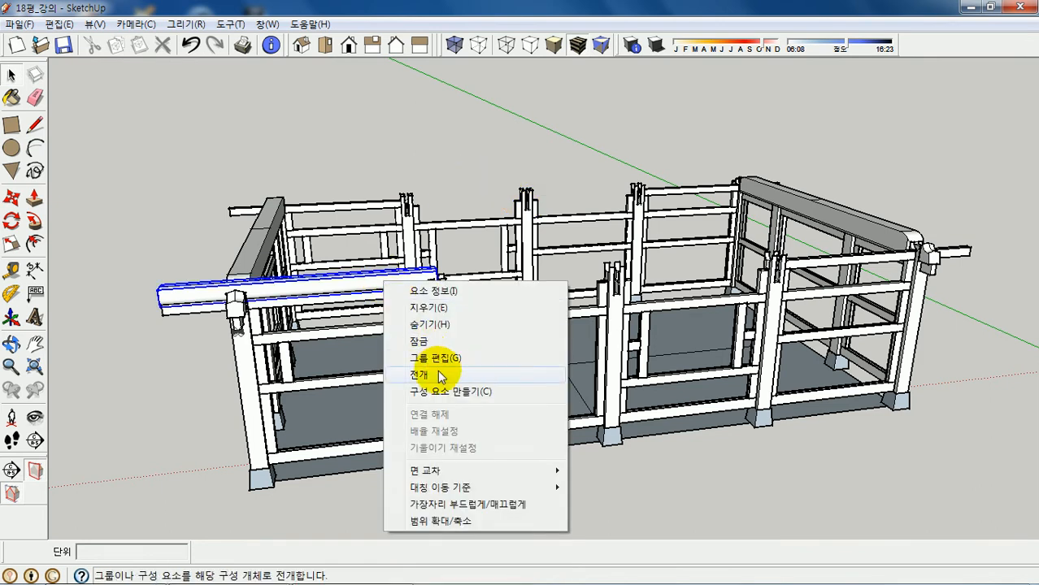
left_click(451, 326)
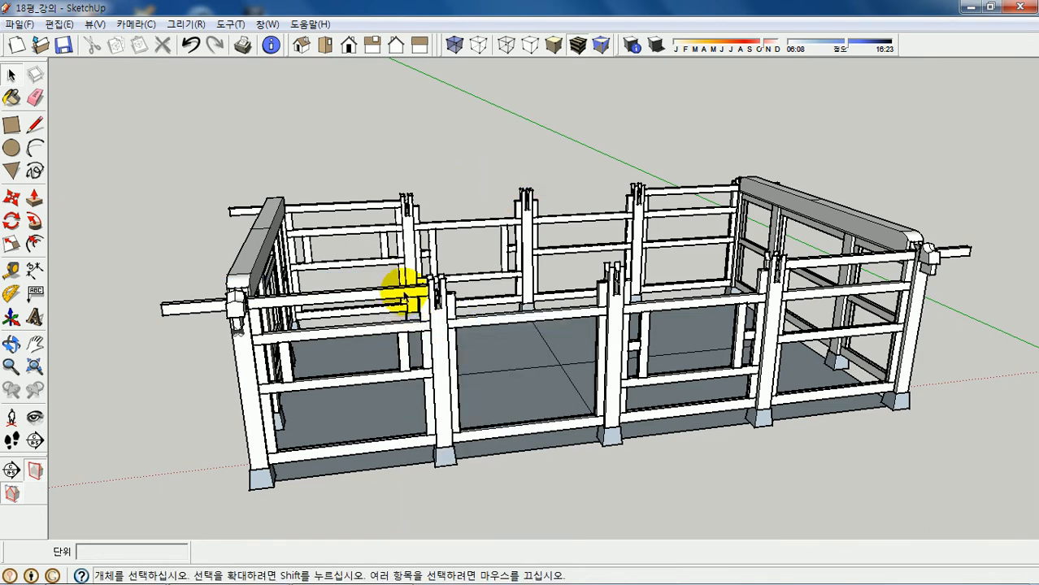
left_click(403, 294)
key("m")
scroll(492, 319, "up", 4)
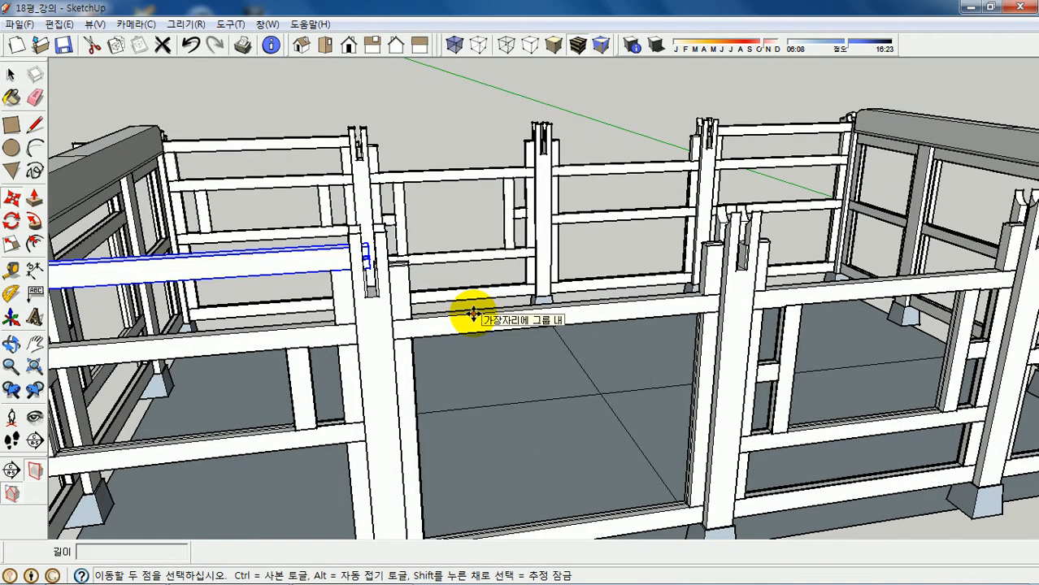
left_click(474, 313)
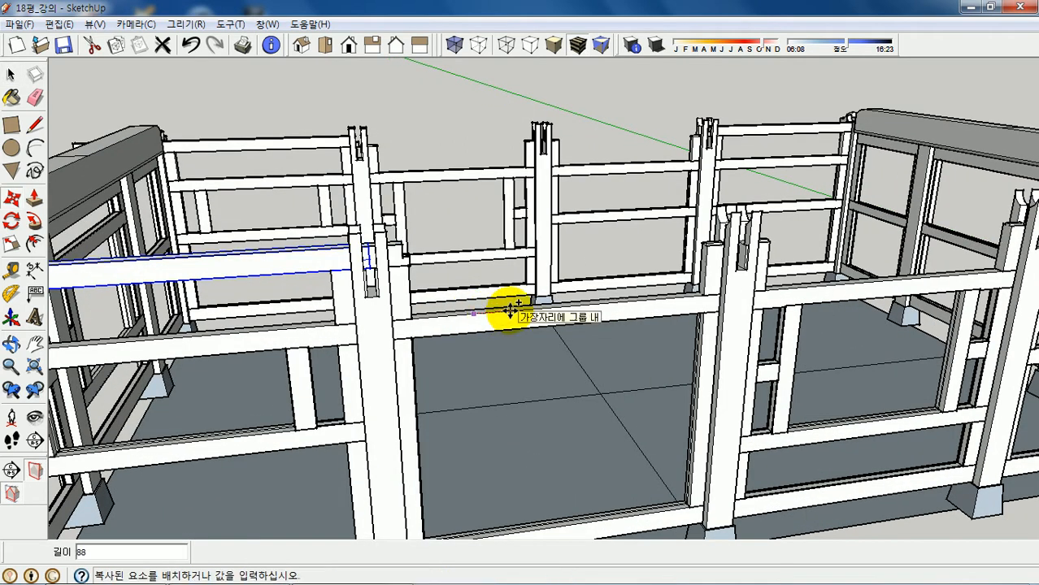
type("900")
key("Return")
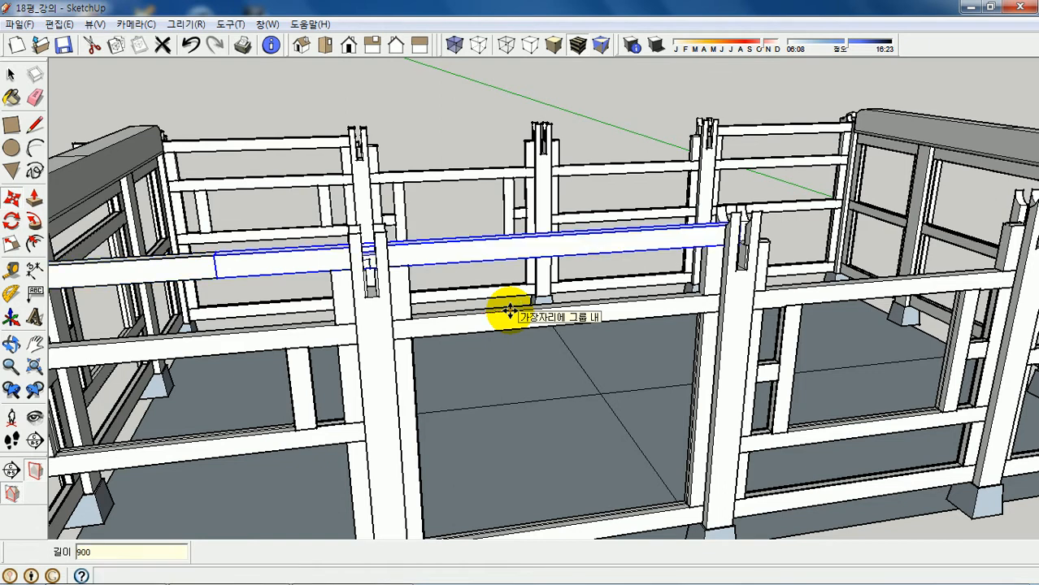
key("space")
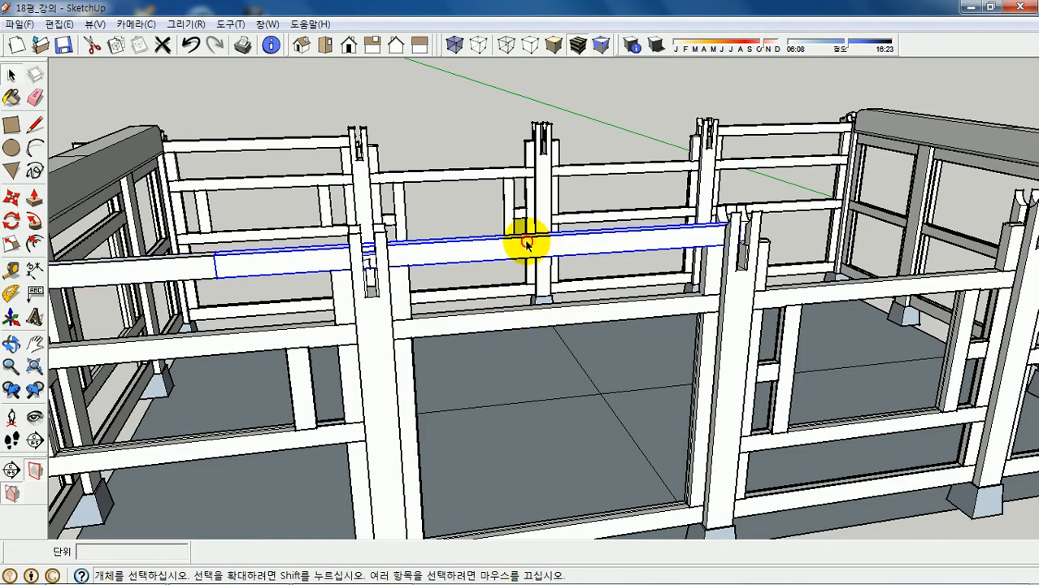
Open the copied beam for editing and place a guide line 2 in from the side edge of its notch floor
double_click(526, 244)
scroll(348, 255, "up", 6)
scroll(347, 255, "up", 8)
scroll(332, 265, "up", 3)
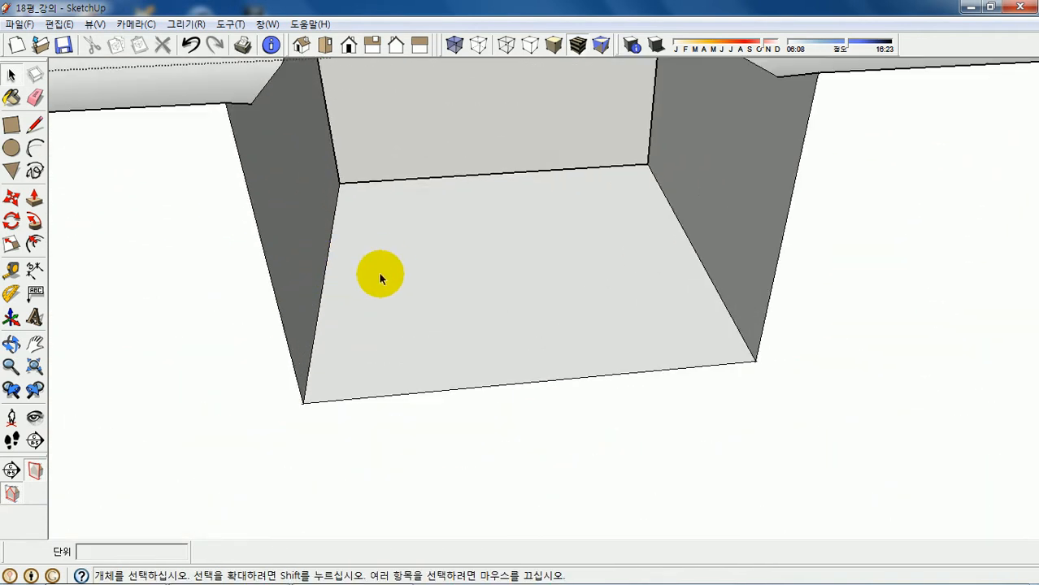
key("t")
left_click(322, 284)
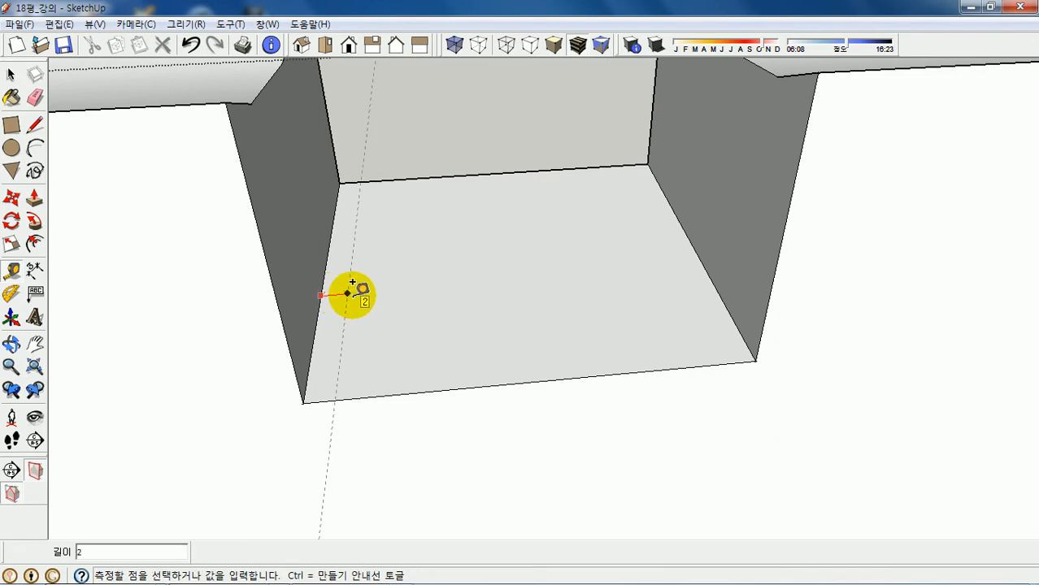
left_click(352, 282)
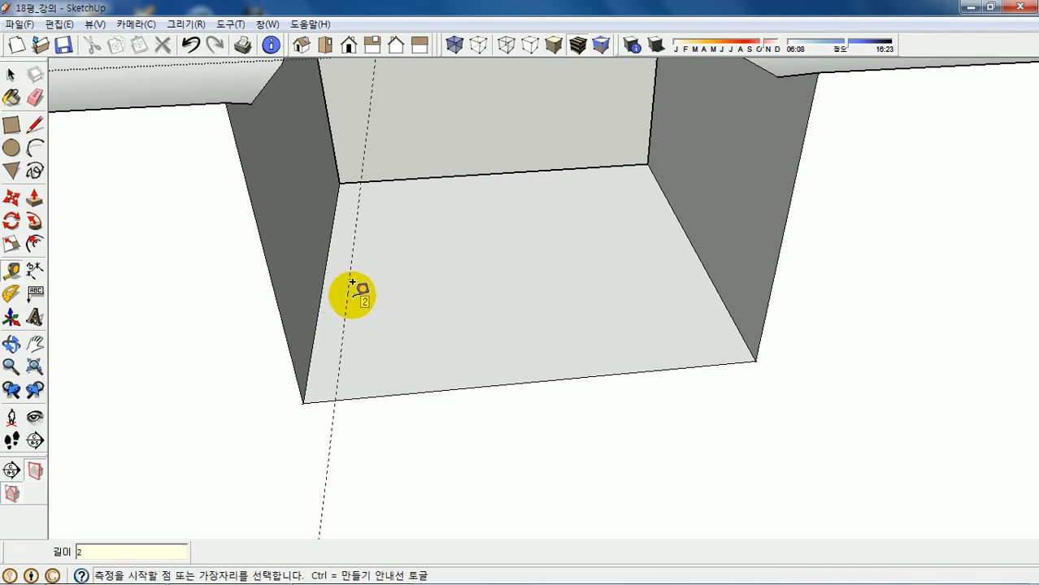
Draw a line along the guide across the notch floor and push the narrow strip down through the beam's full depth
key("l")
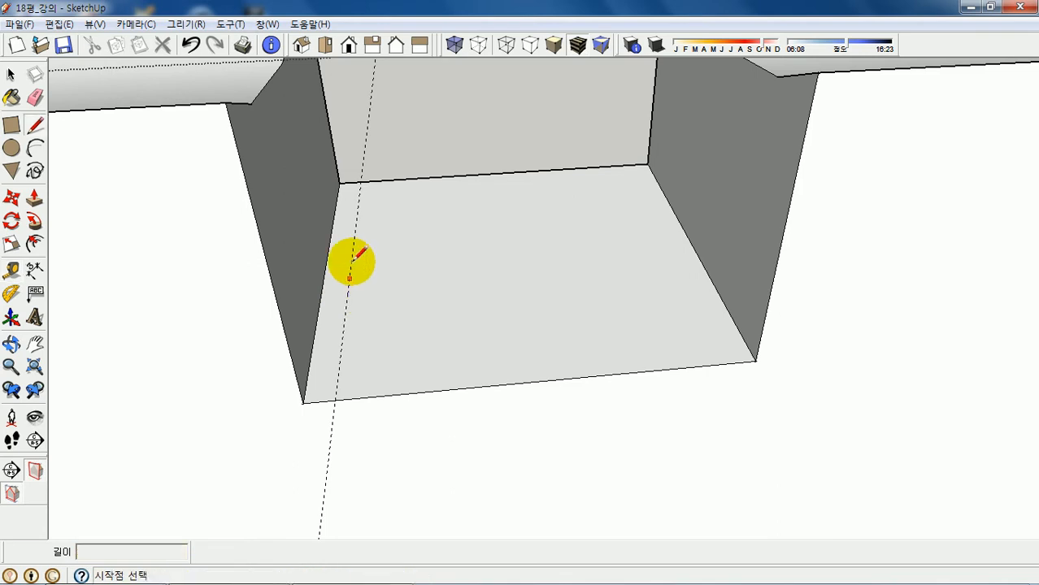
left_click(360, 181)
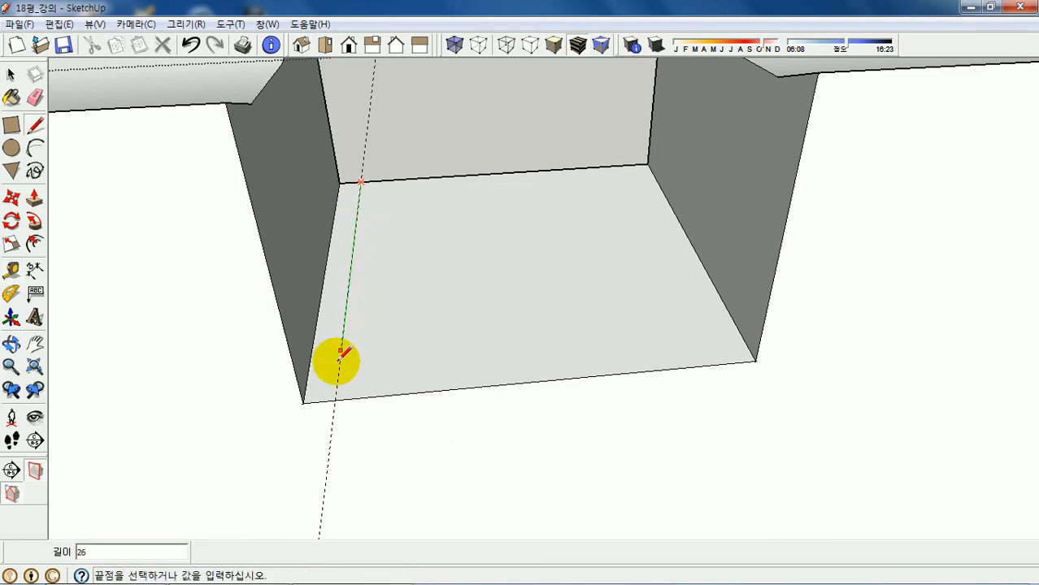
left_click(334, 401)
middle_click_drag(589, 267, 639, 212)
scroll(589, 172, "down", 5)
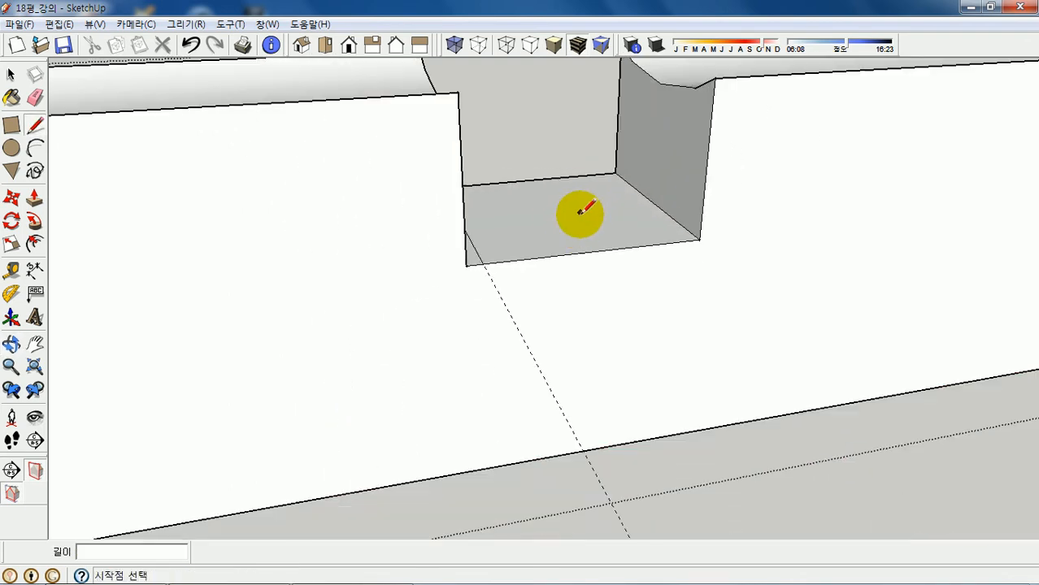
key("p")
middle_click_drag(466, 276, 413, 278)
left_click_drag(436, 258, 451, 462)
key("space")
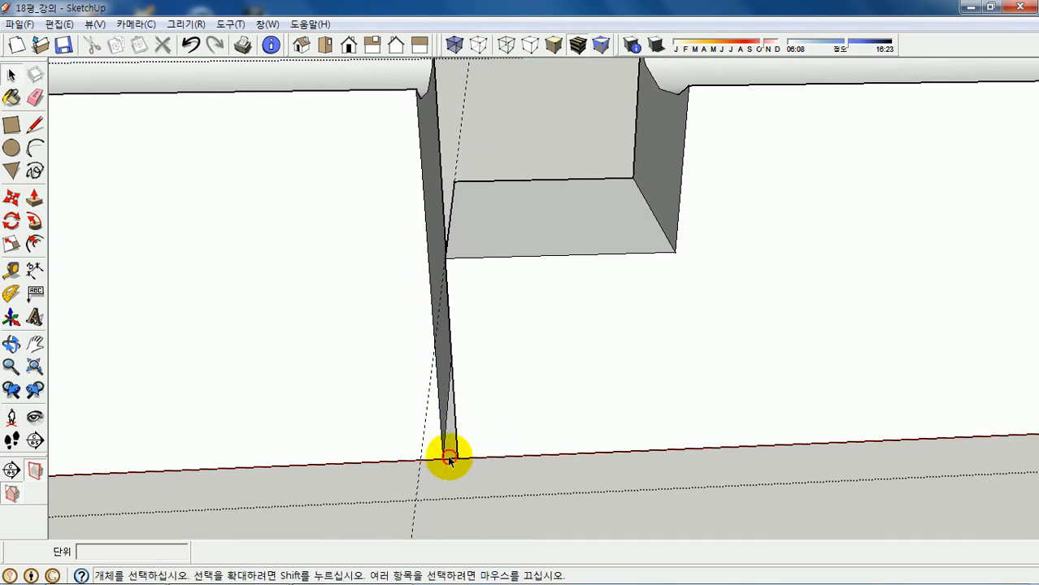
Delete the leftover beam section beyond the cut so the beam ends at the notch
middle_click_drag(454, 462, 471, 366)
scroll(459, 366, "up", 2)
scroll(460, 366, "up", 1)
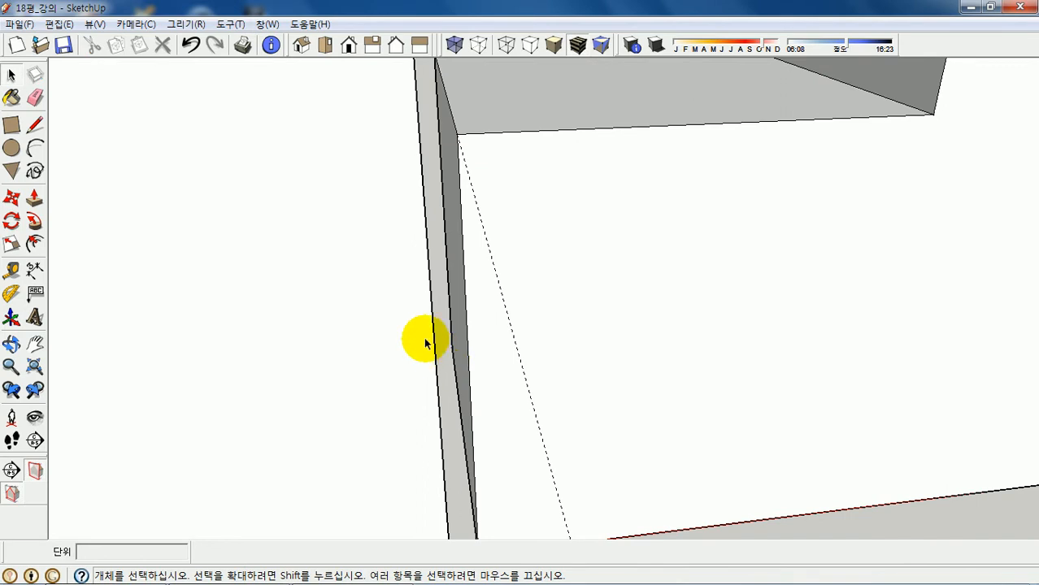
left_click(360, 326)
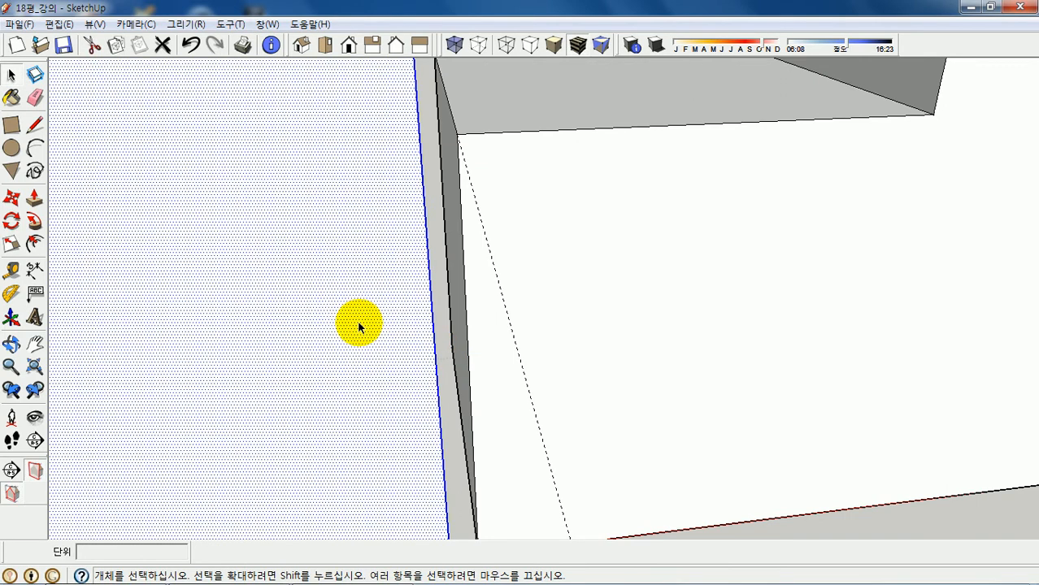
key("Delete")
scroll(357, 320, "down", 4)
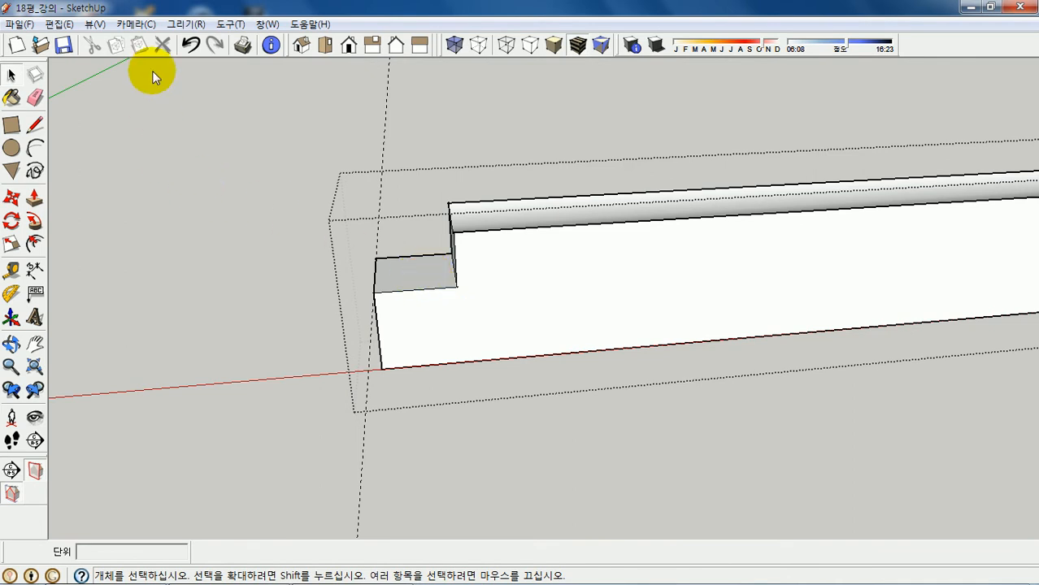
Turn off hiding the rest of the model while editing a component or group
left_click(93, 24)
mouse_move(157, 246)
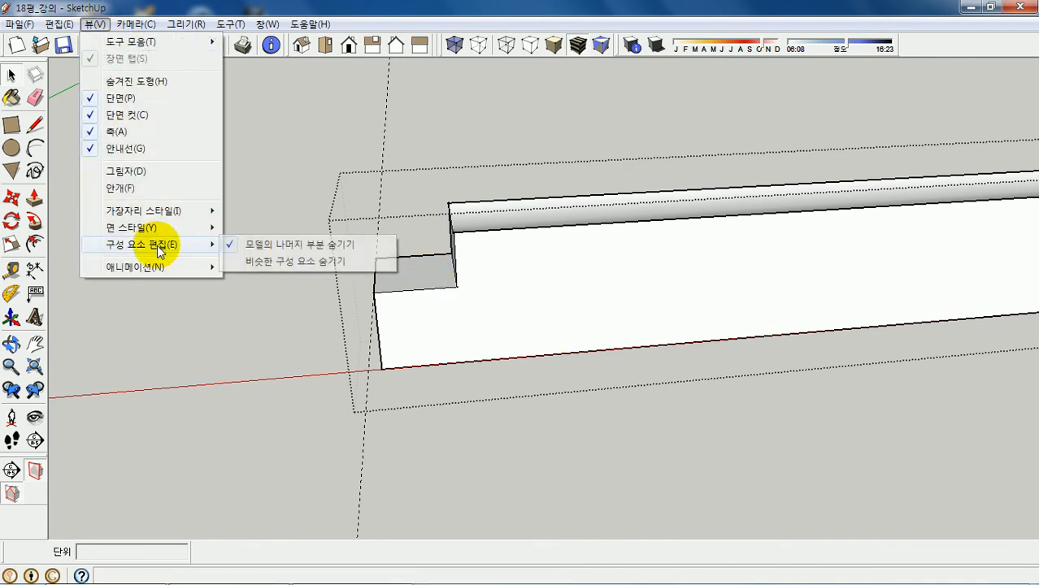
left_click(274, 246)
Push the top face of the beam's stepped end down 10 to the top of the adjoining beam's joint
scroll(399, 300, "up", 3)
middle_click_drag(392, 313, 371, 329)
scroll(373, 328, "up", 5)
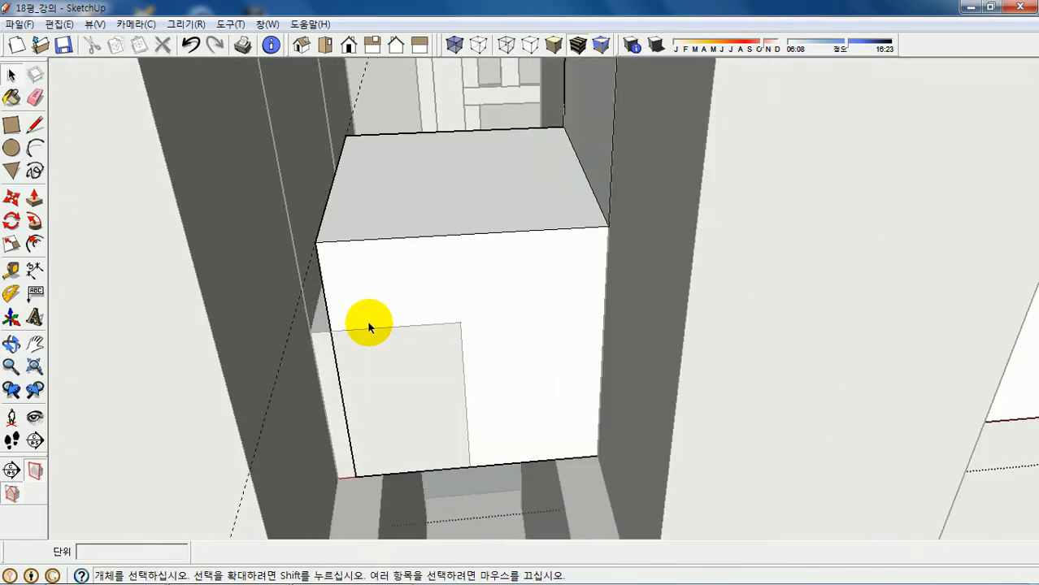
key("p")
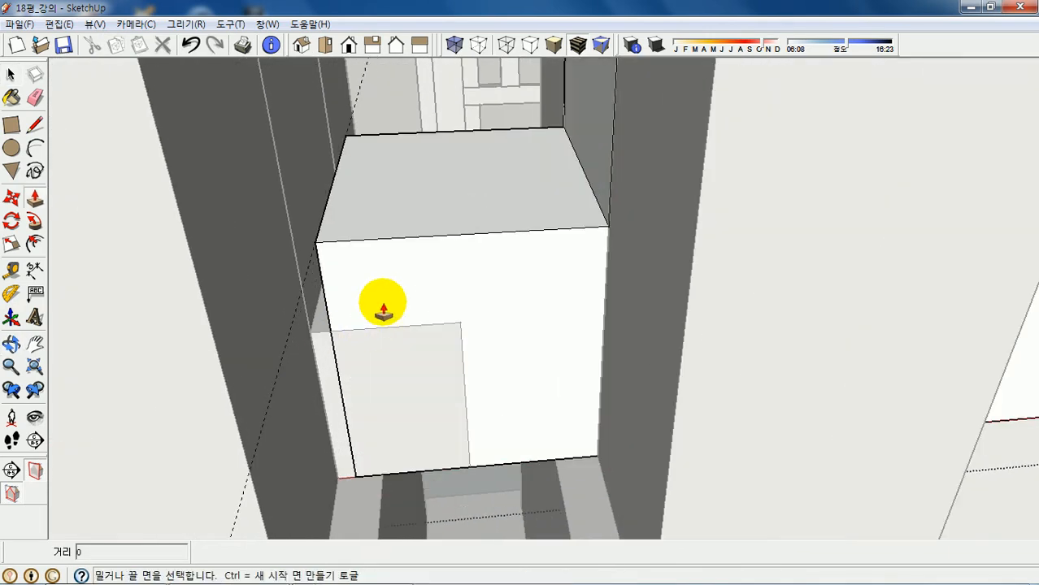
left_click(417, 235)
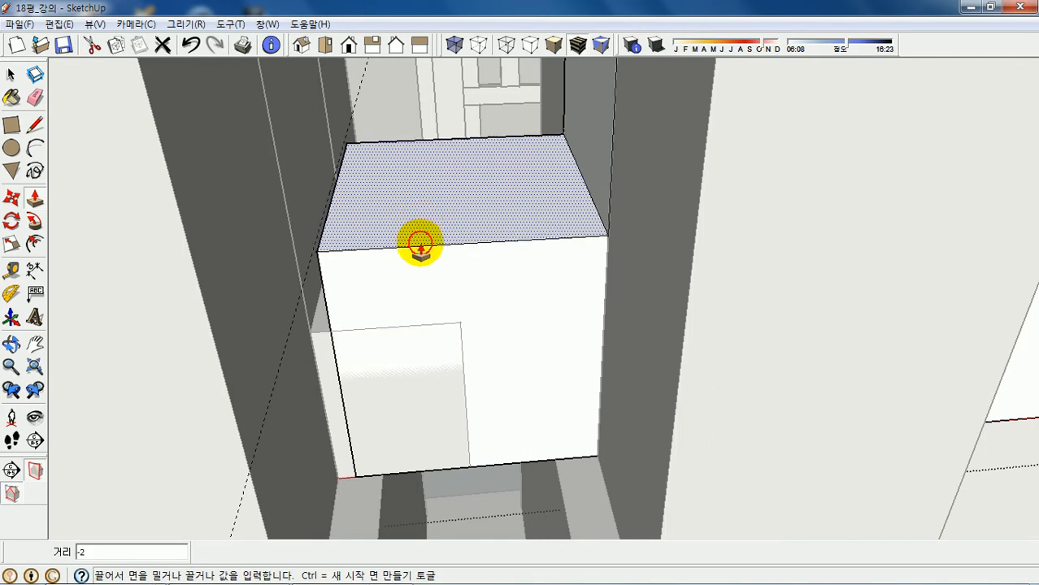
left_click(412, 320)
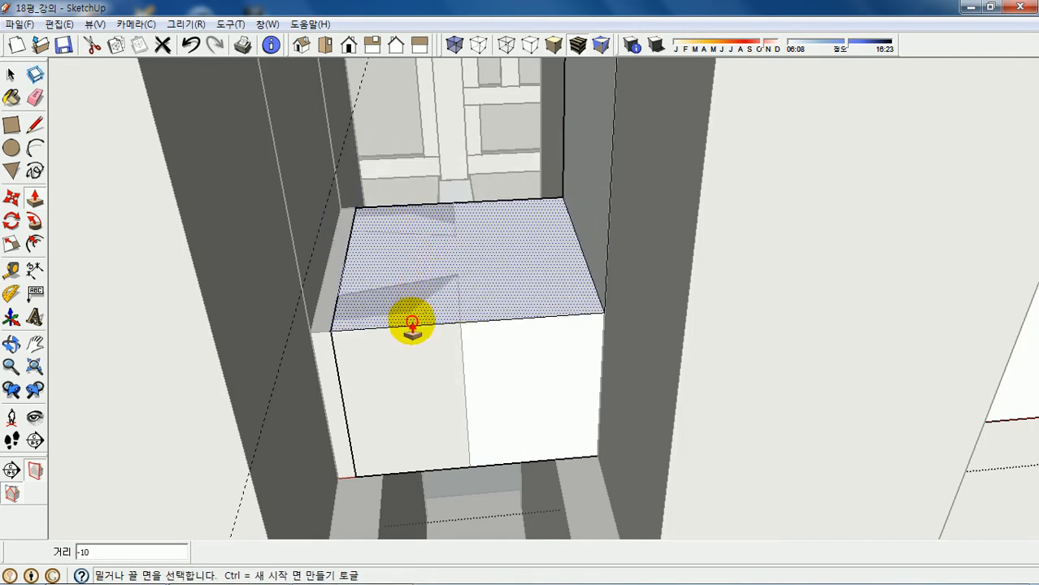
Trace the adjoining beam's dovetail outline with lines on both sides of the lowered end face
scroll(531, 289, "up", 1)
middle_click_drag(531, 288, 533, 302)
scroll(537, 277, "up", 1)
middle_click_drag(542, 250, 538, 300)
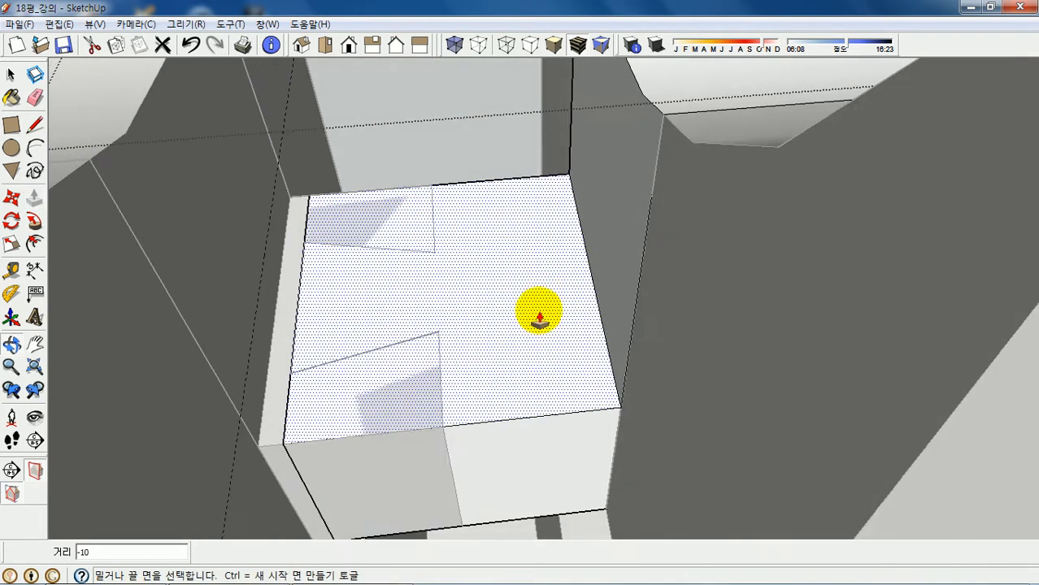
key("l")
scroll(330, 234, "up", 2)
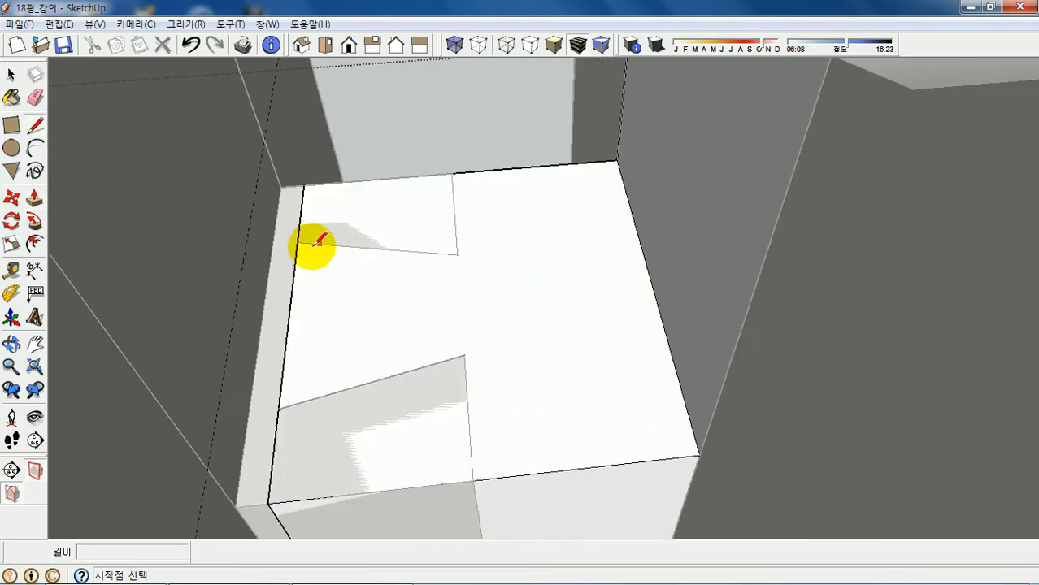
left_click(306, 241)
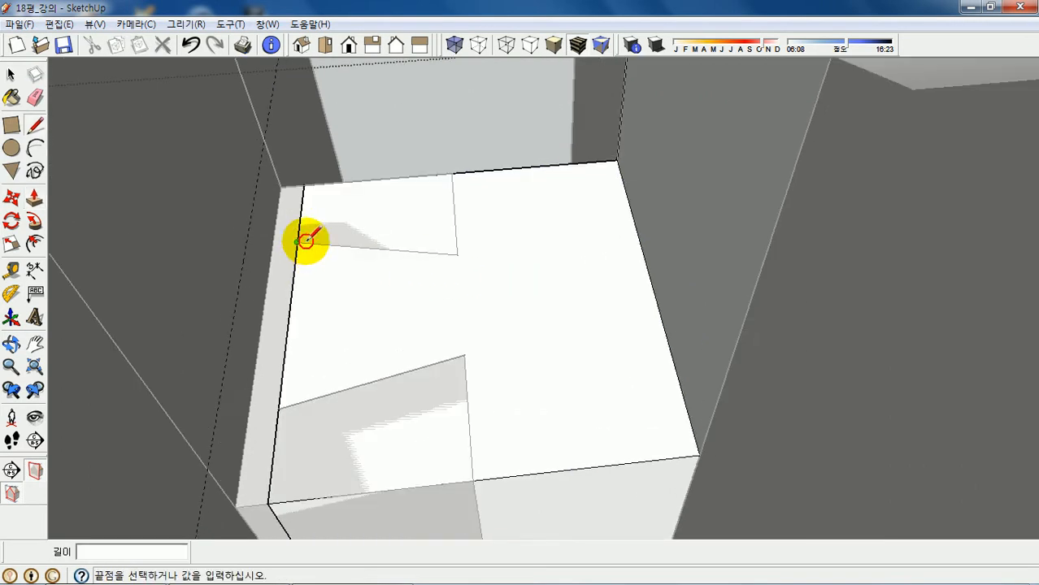
left_click(457, 254)
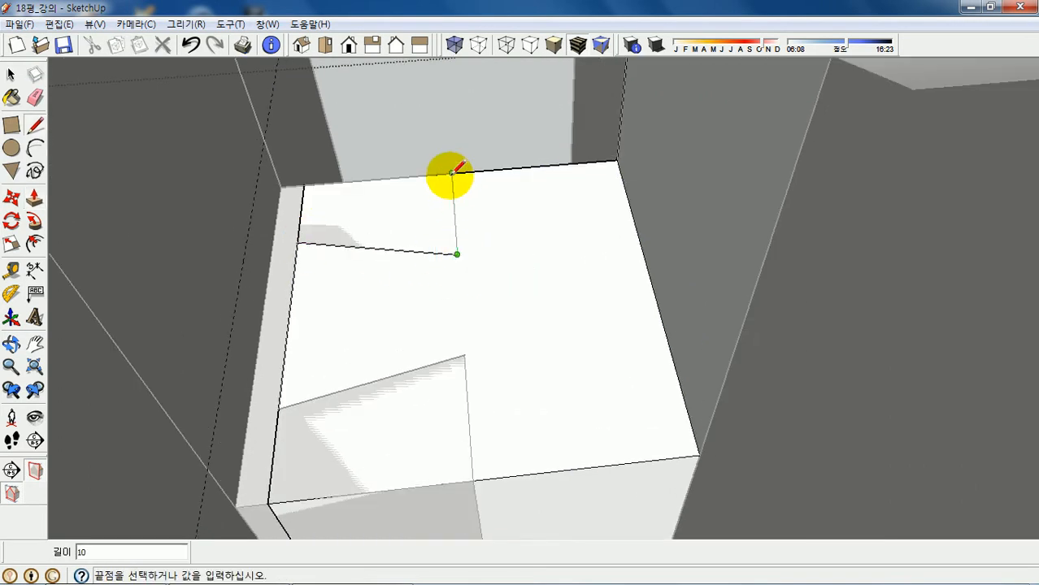
left_click(452, 172)
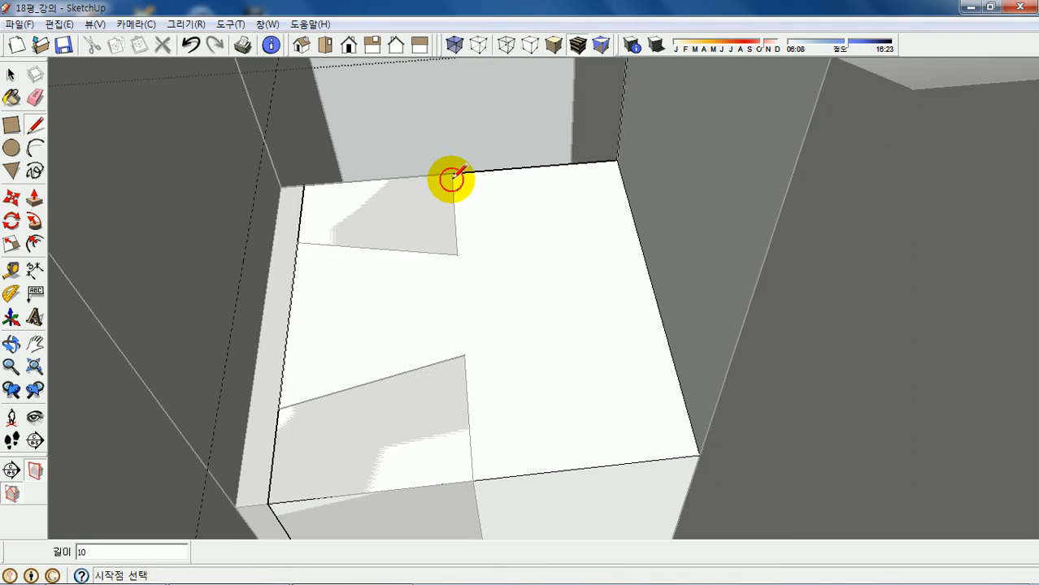
left_click(279, 408)
left_click(463, 356)
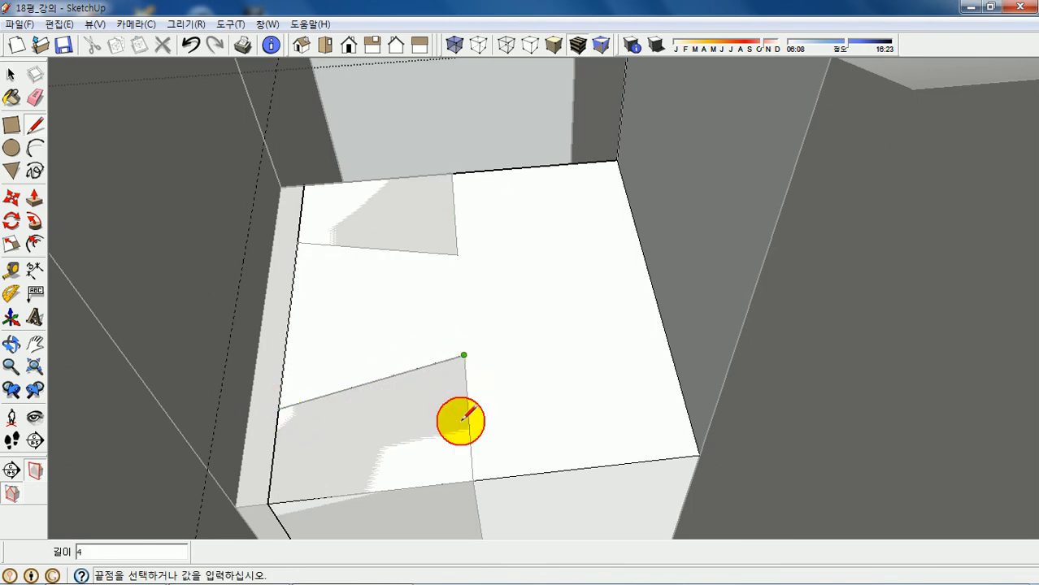
left_click(471, 481)
scroll(580, 130, "down", 4)
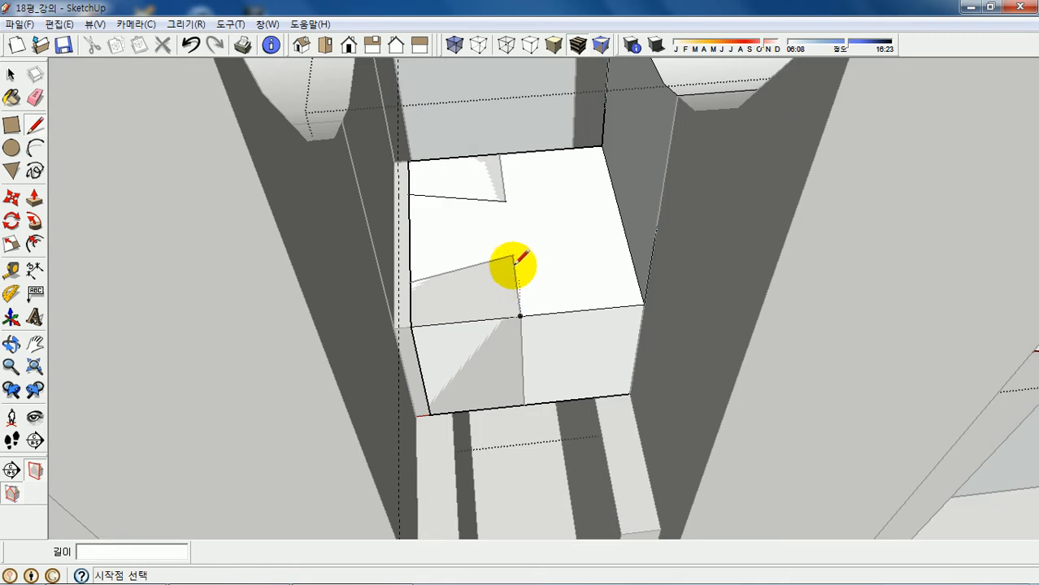
Push both side pieces outside the dovetail outline down 20 to cut them away
key("p")
left_click_drag(470, 301, 486, 399)
left_click(490, 404)
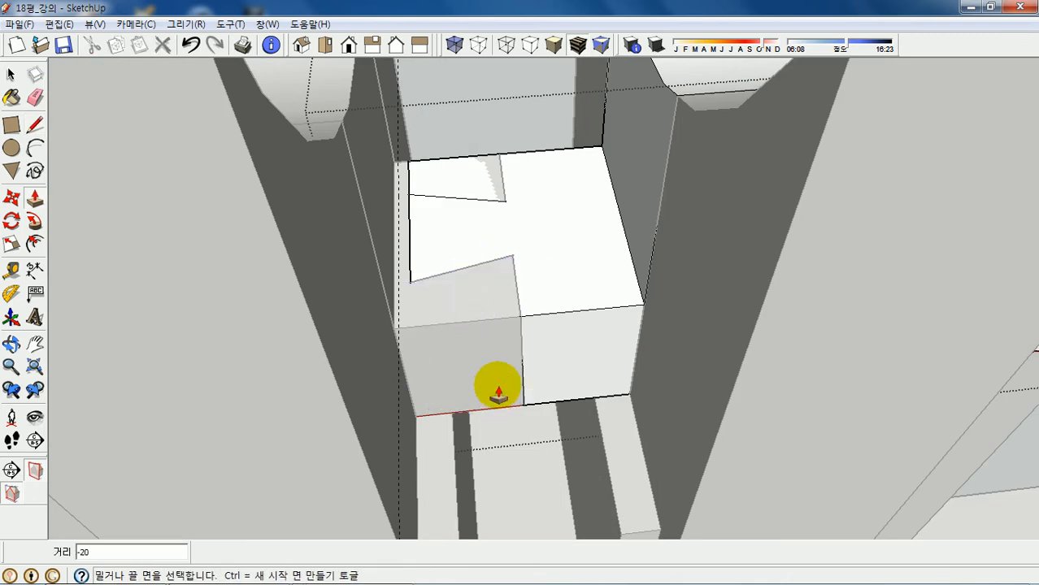
double_click(468, 174)
scroll(271, 214, "down", 6)
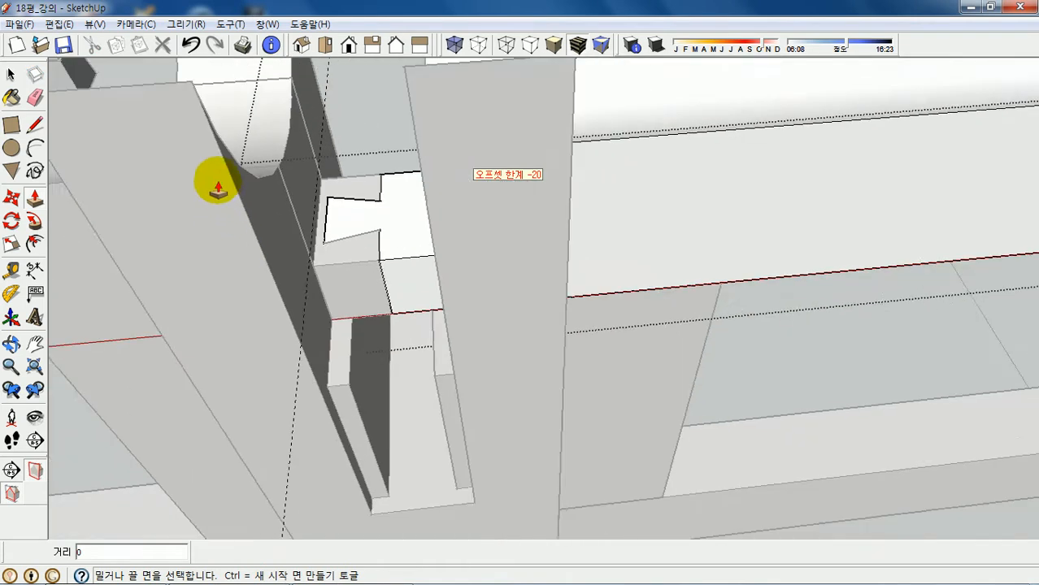
scroll(213, 181, "down", 5)
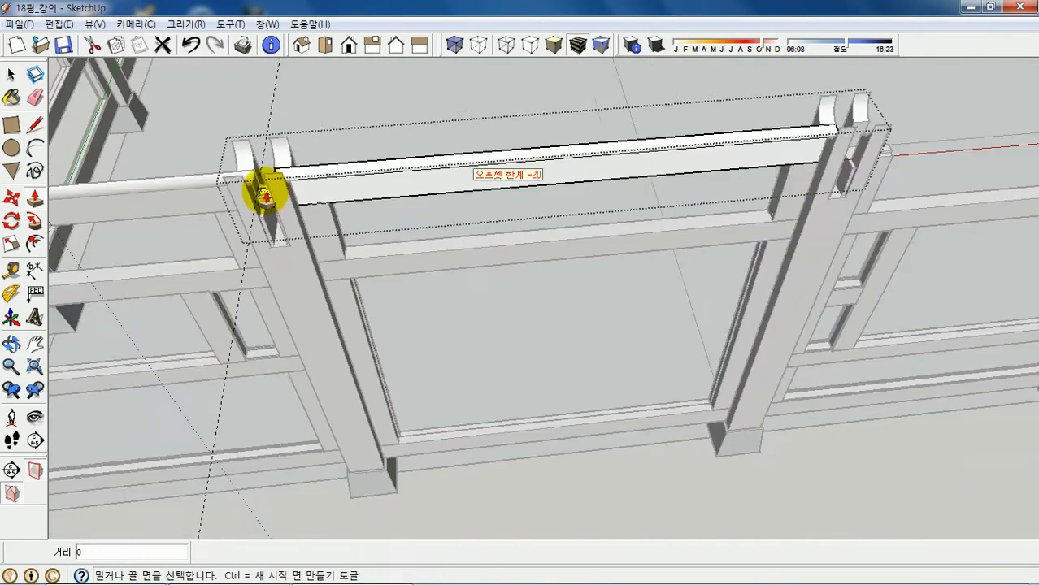
Close the beam group and copy the finished dovetailed beam 900 along the wall into the next bay
key("space")
left_click(610, 482)
scroll(602, 174, "up", 4)
left_click(579, 181)
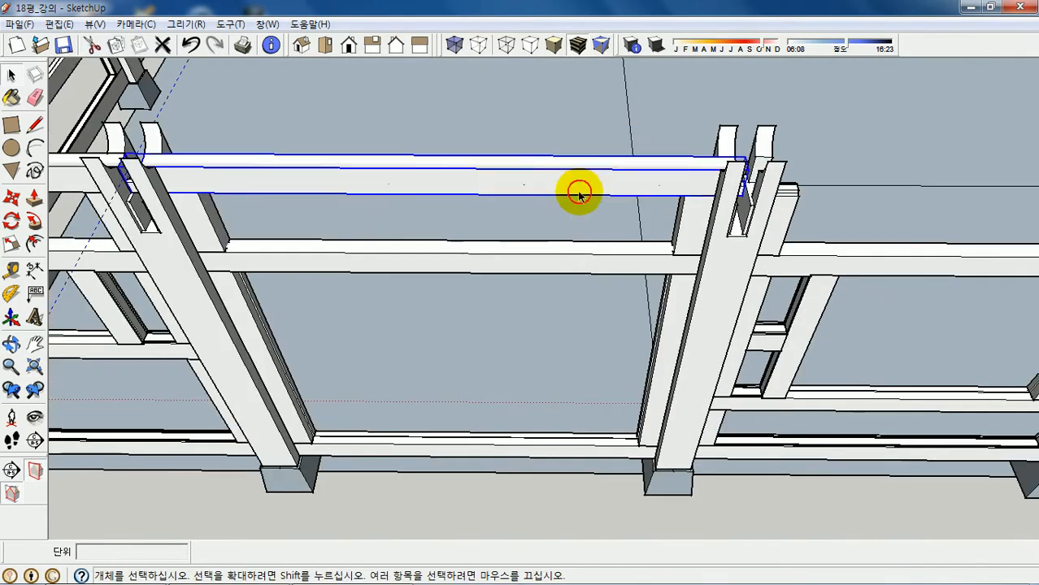
key("m")
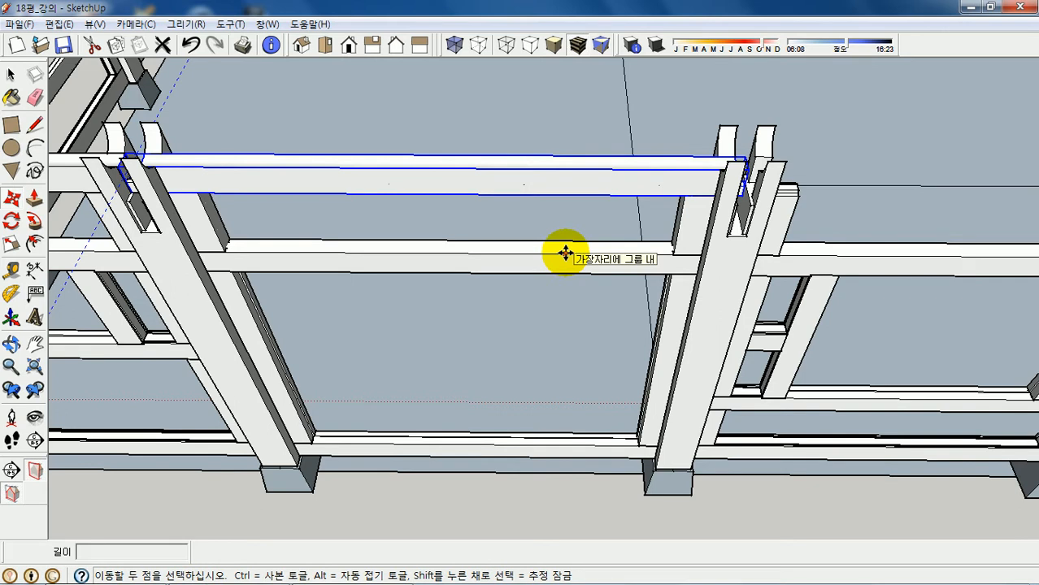
left_click(566, 253)
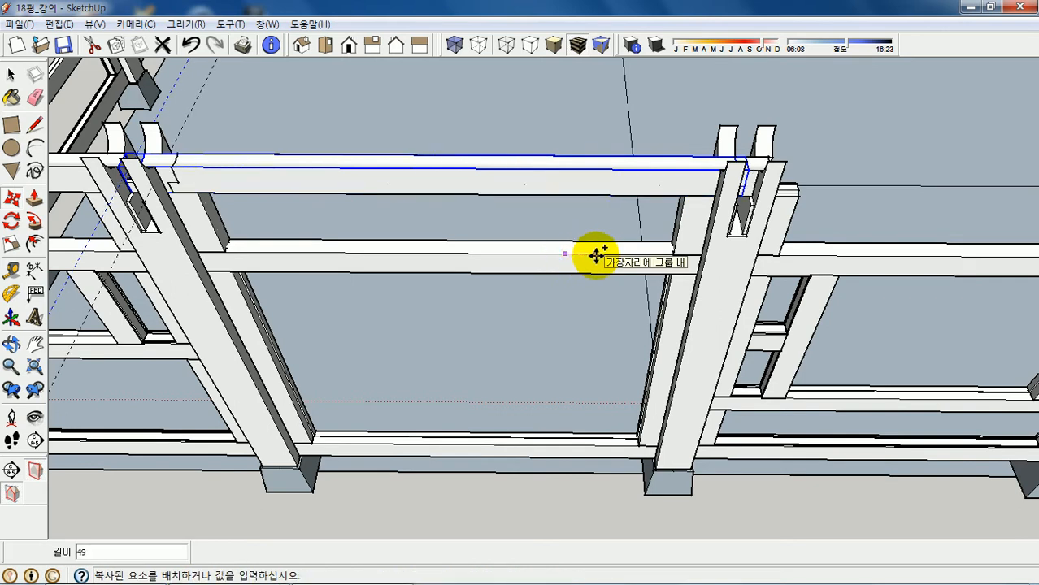
type("90")
key("Return")
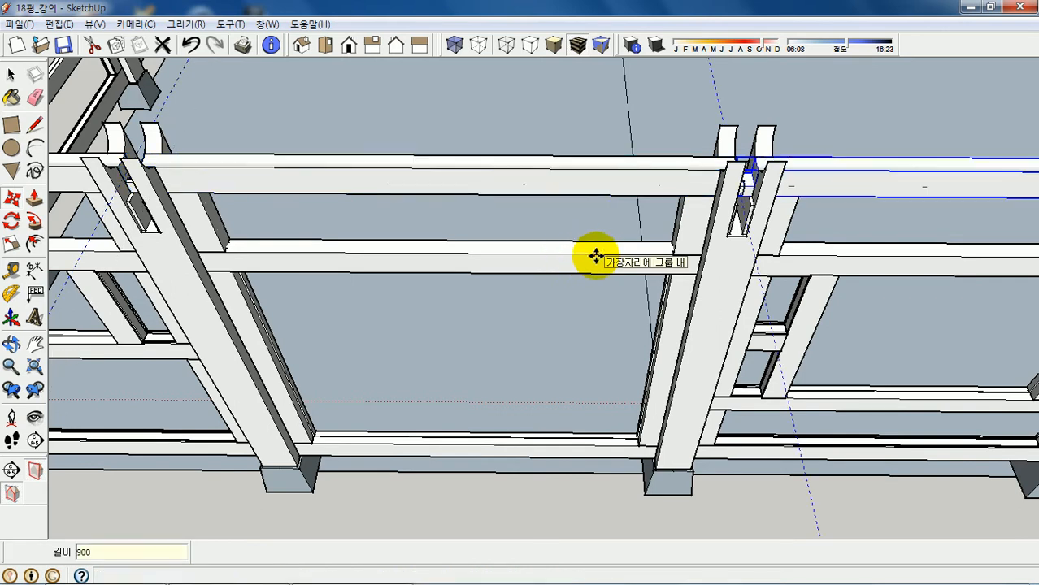
Examine the joints at both ends of the copied beam where it meets the neighbouring beams at the column tops
scroll(296, 174, "down", 5)
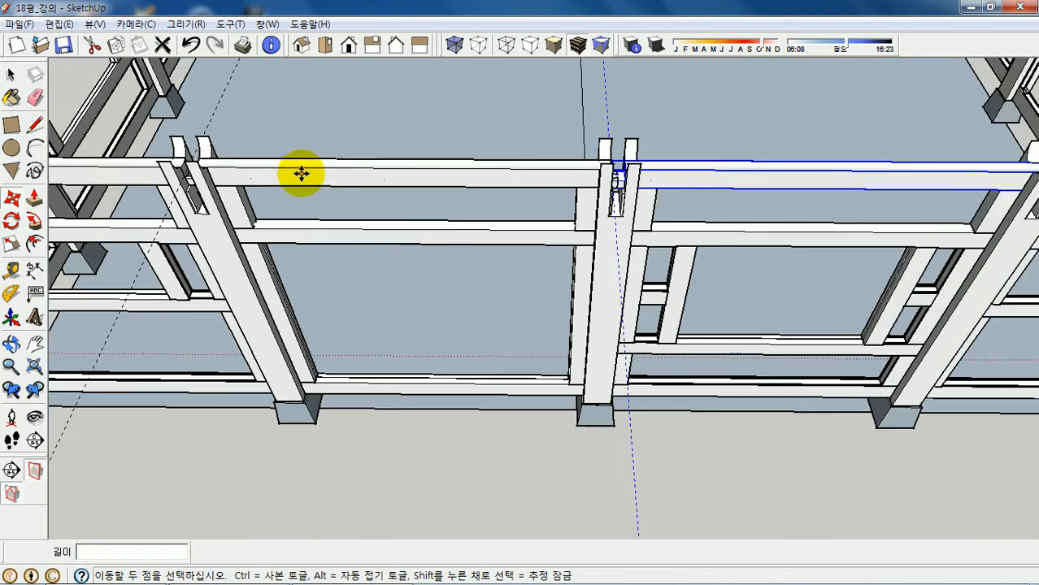
scroll(538, 184, "up", 6)
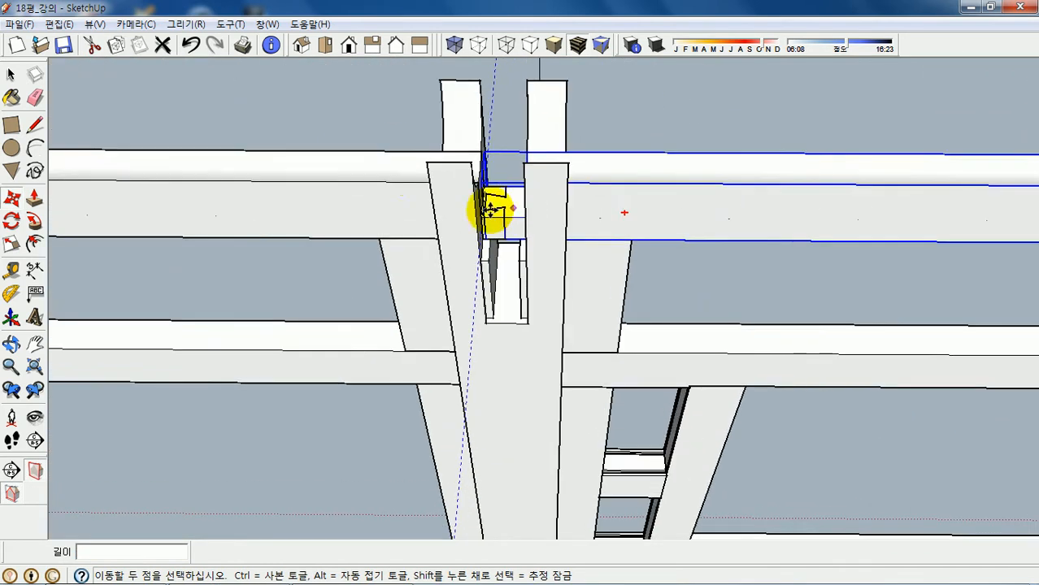
scroll(180, 204, "down", 6)
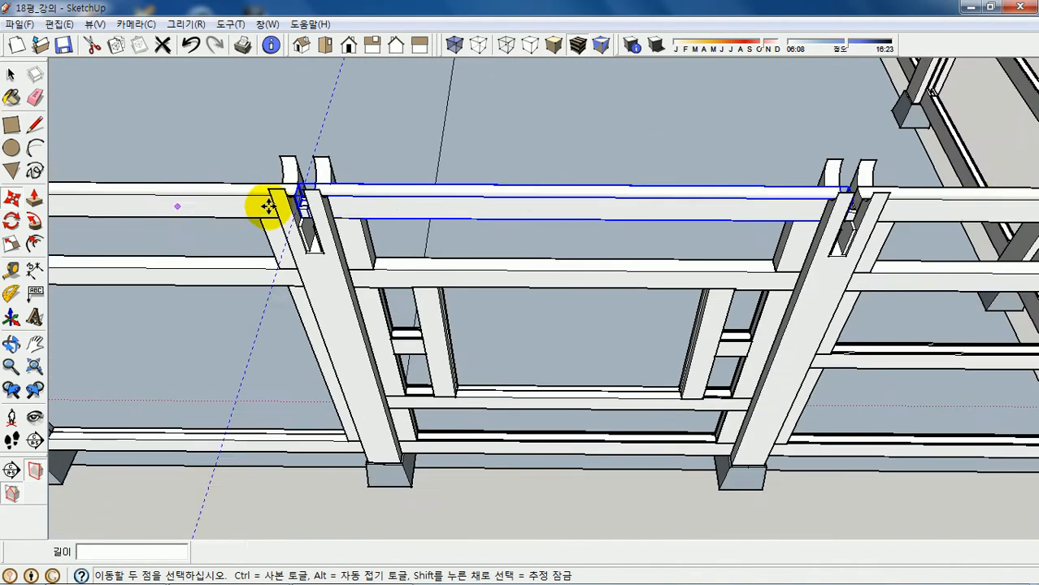
scroll(852, 209, "up", 6)
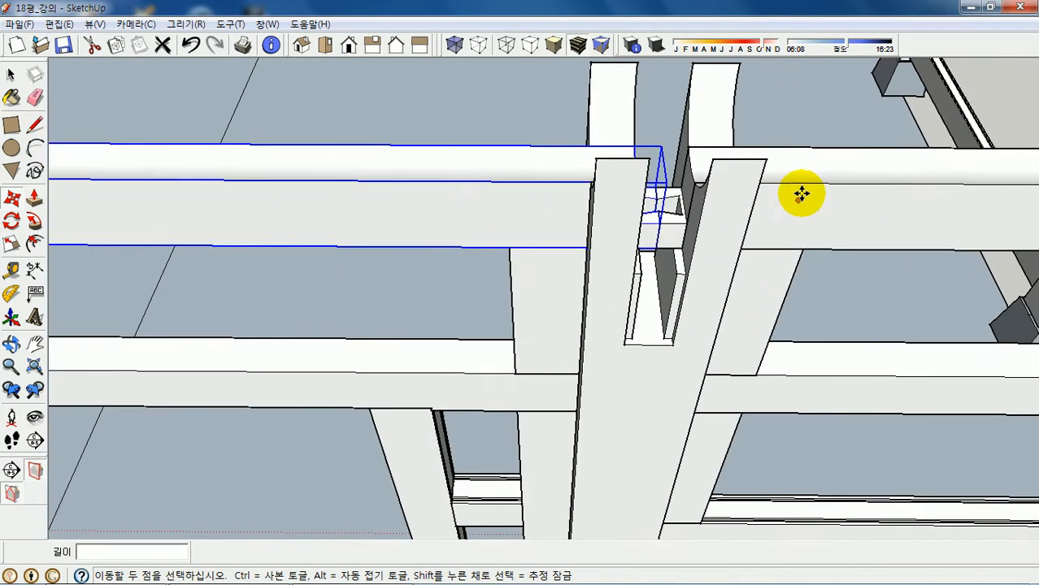
scroll(801, 194, "up", 4)
middle_click_drag(574, 265, 593, 382)
scroll(590, 239, "up", 3)
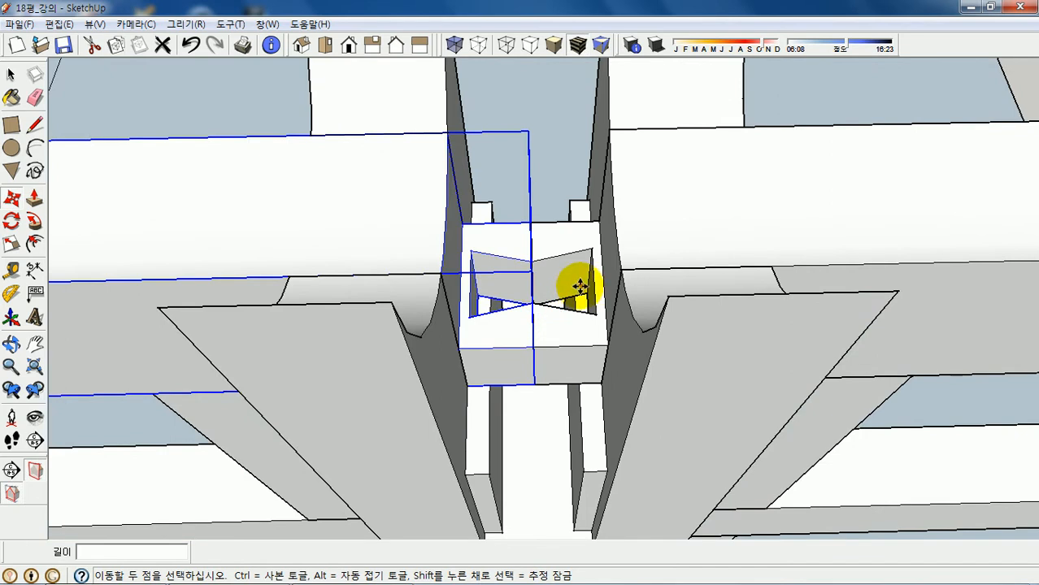
Inside the copied beam's group, trace the neighbouring beam's dovetail socket outline with lines from the shared end edge
key("space")
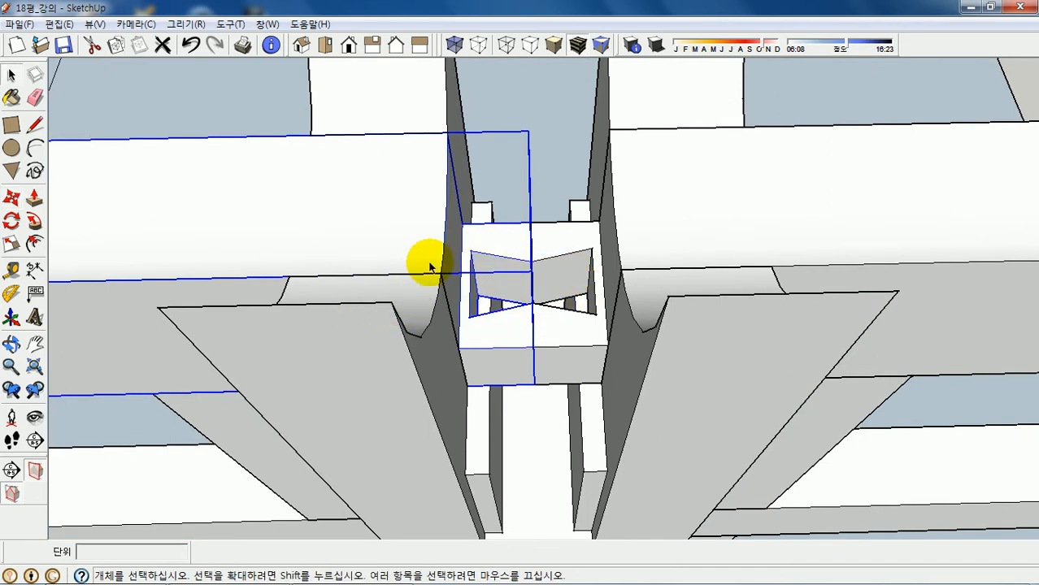
middle_click_drag(371, 220, 529, 377)
scroll(541, 379, "up", 4)
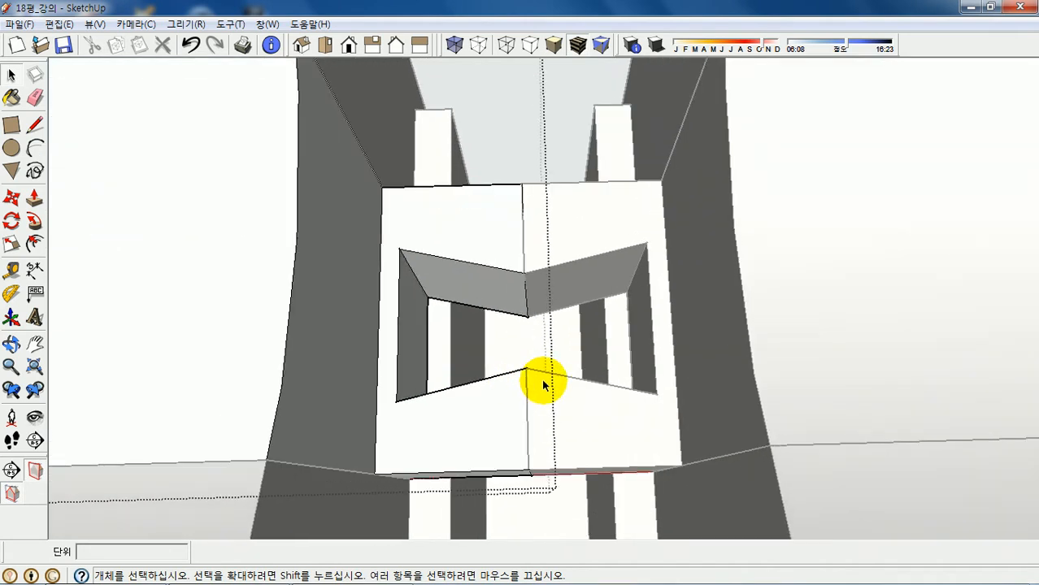
key("l")
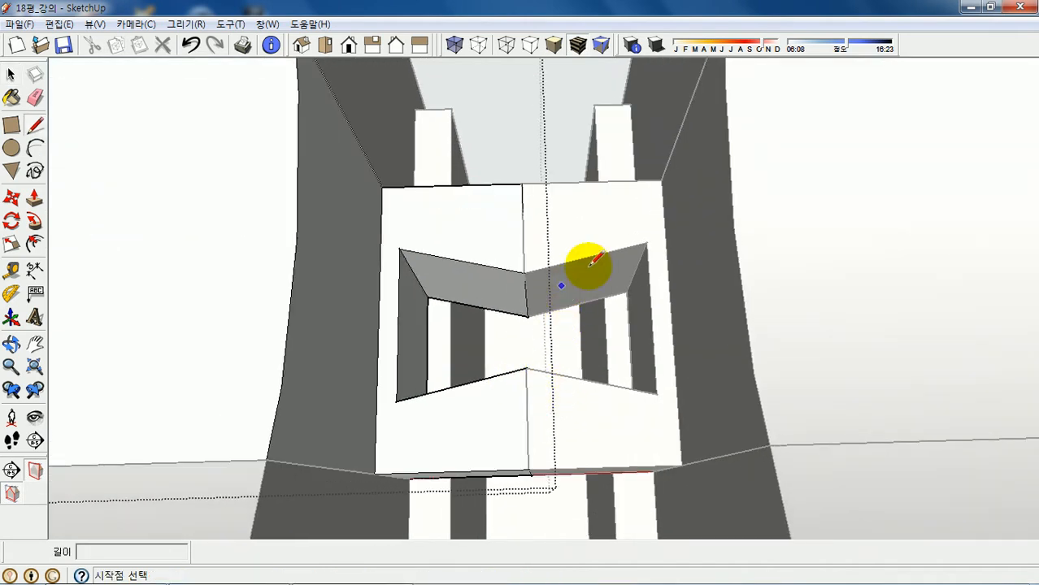
left_click(525, 271)
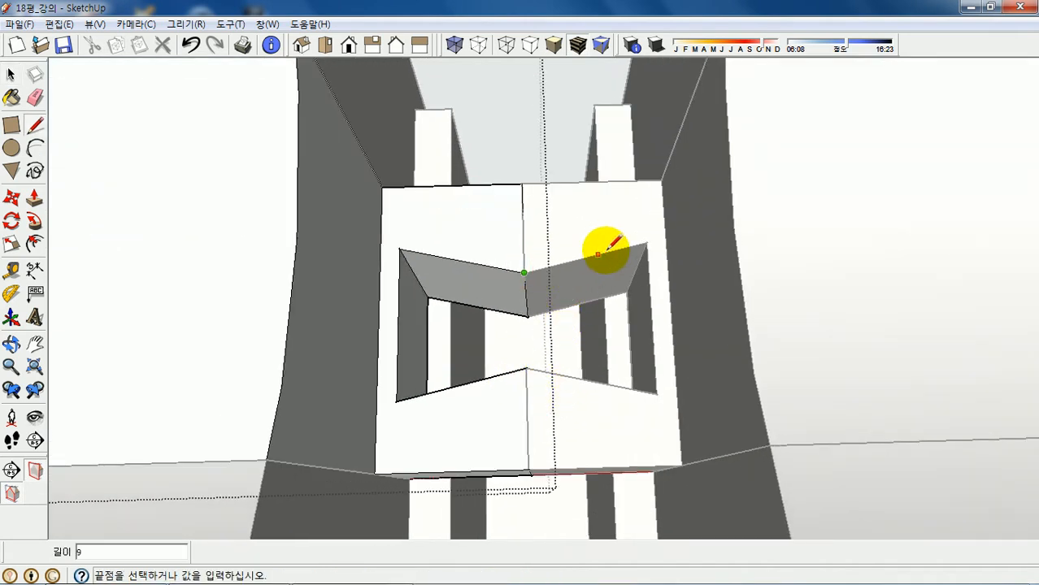
left_click(646, 241)
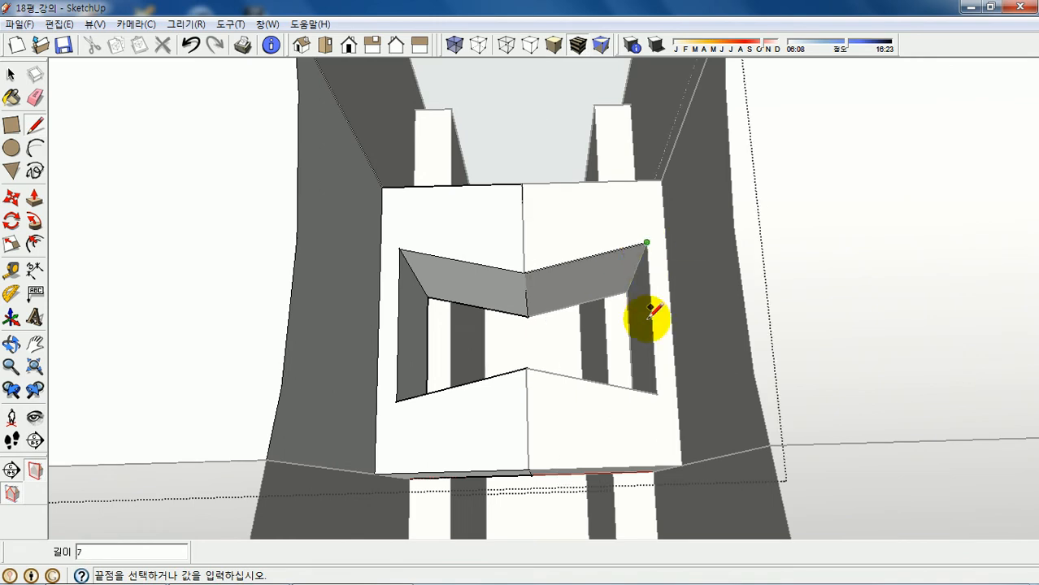
left_click(657, 393)
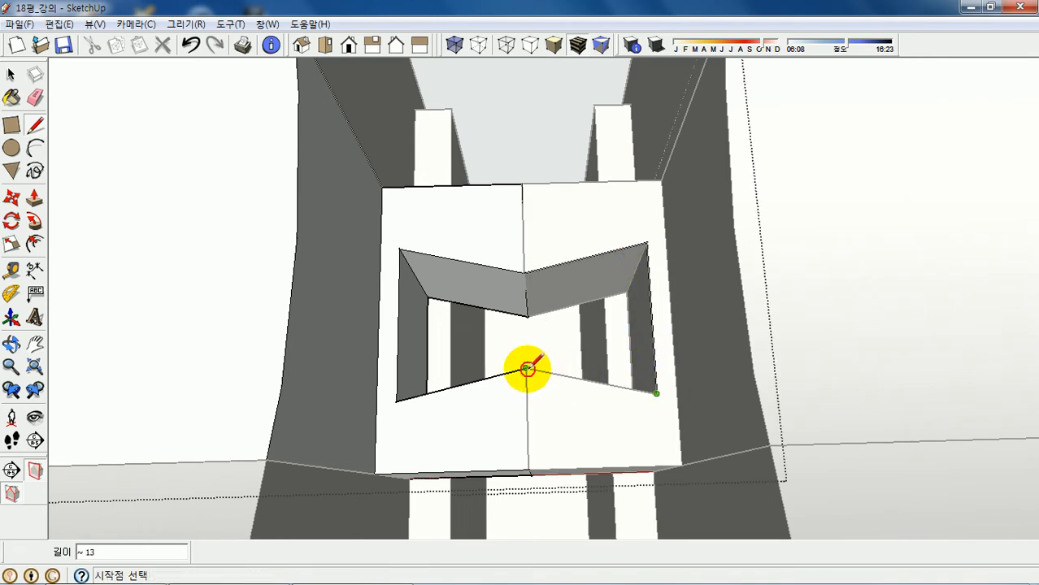
left_click(527, 370)
Push the bow-tie face at the copied beam's end down 20 to the beam's underside
scroll(512, 240, "down", 3)
mouse_move(512, 239)
middle_mouse_down()
mouse_move(498, 278)
mouse_move(495, 186)
mouse_move(504, 175)
middle_mouse_up()
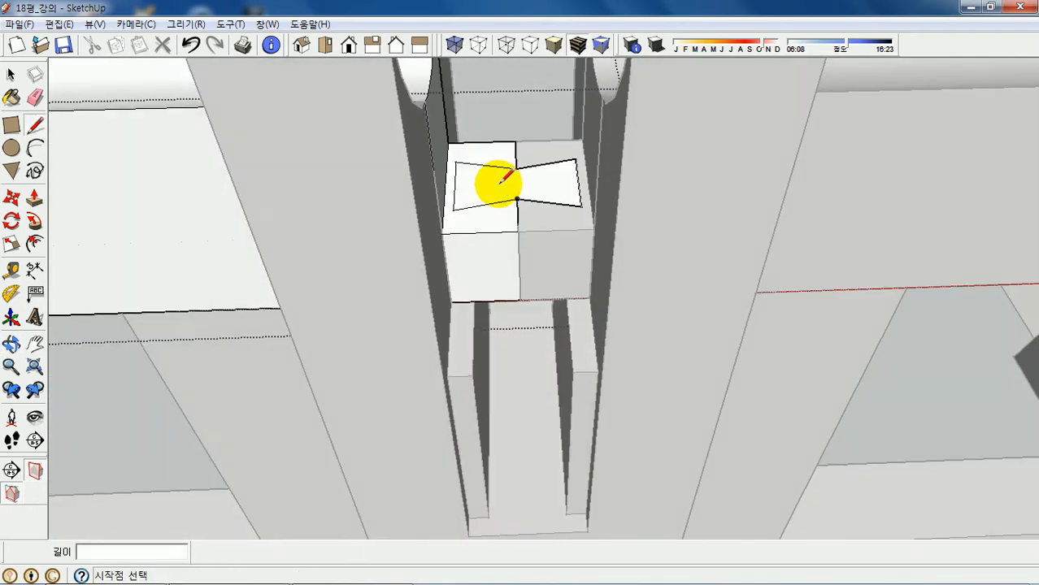
key("p")
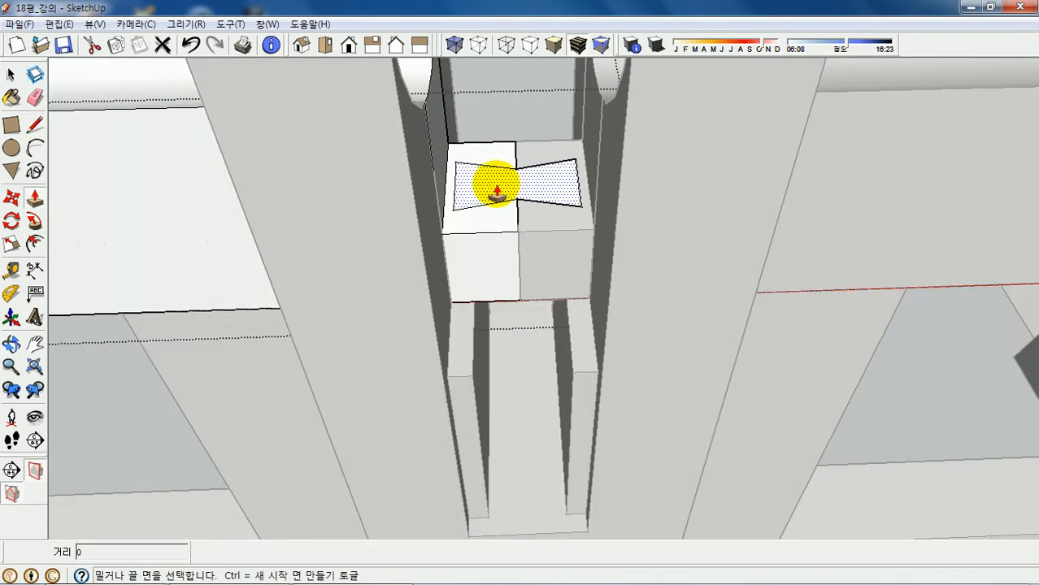
left_click_drag(492, 191, 503, 309)
scroll(494, 307, "up", 4)
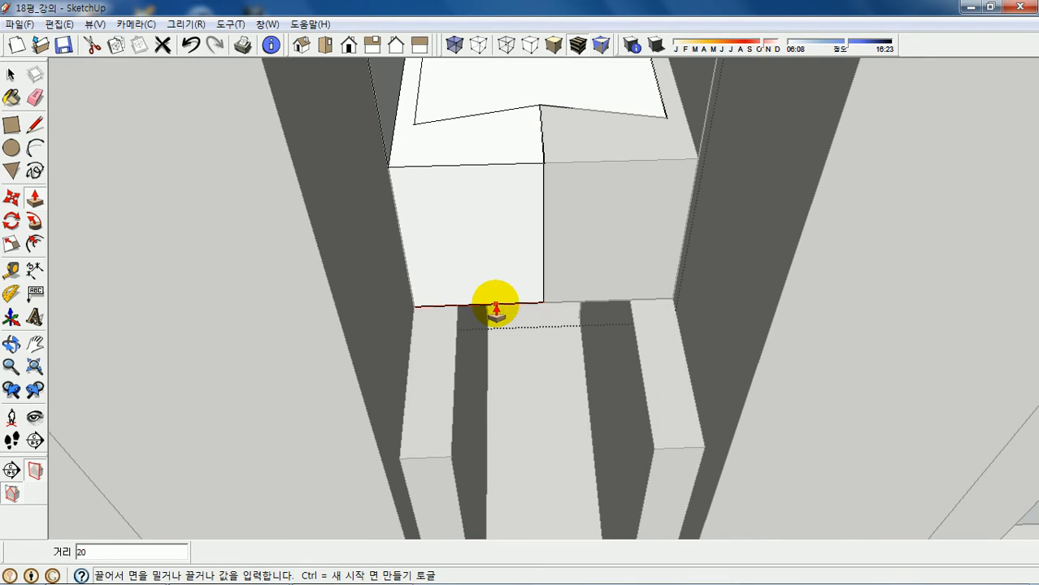
left_click(496, 309)
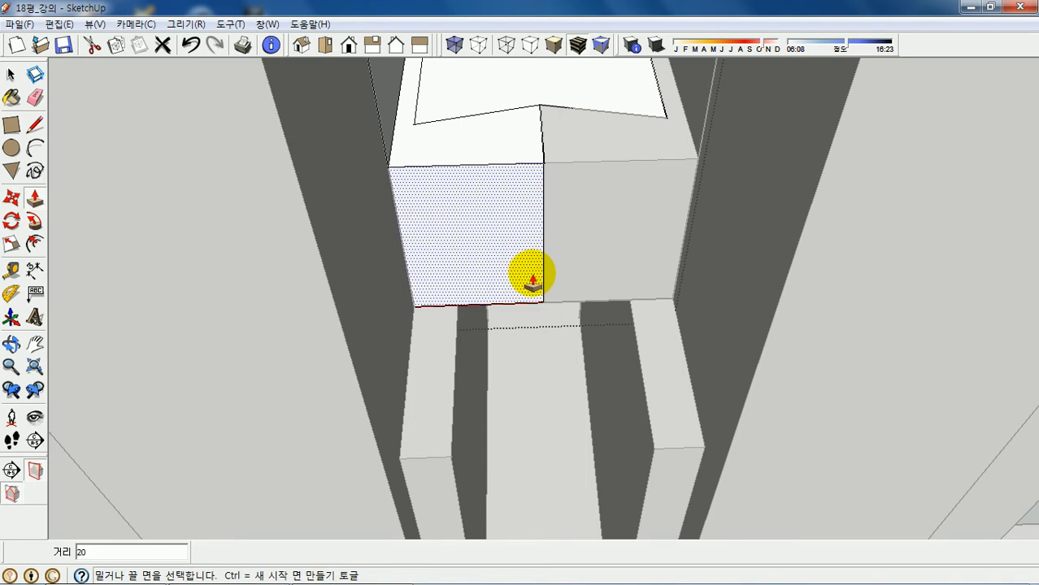
scroll(533, 304, "down", 3)
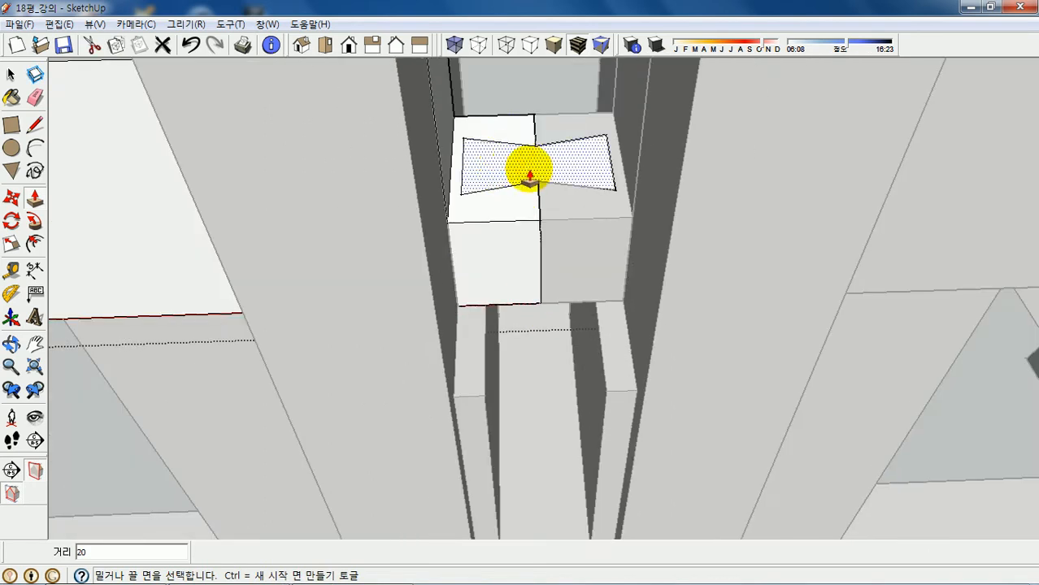
Erase the old socket's lines on the beam end, hiding its top face to remove the leftover internal edges too
key("e")
left_click_drag(497, 139, 500, 173)
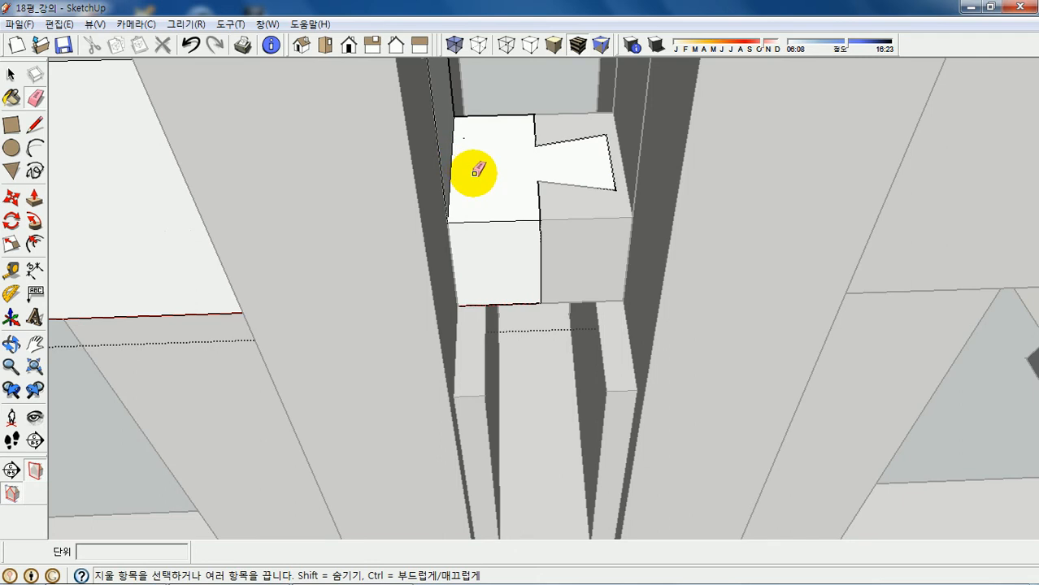
right_click(478, 171)
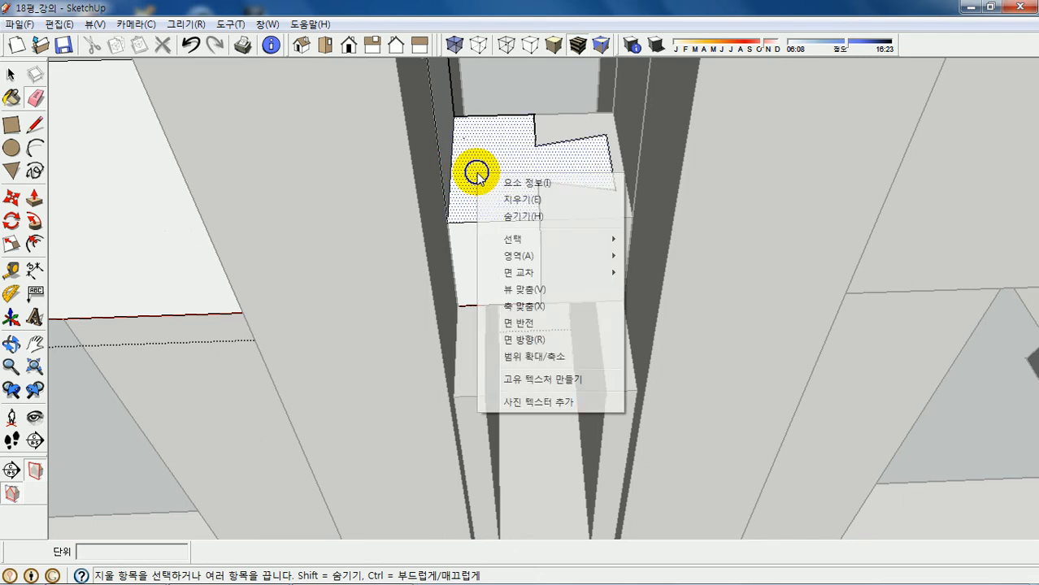
left_click(524, 218)
scroll(521, 211, "up", 5)
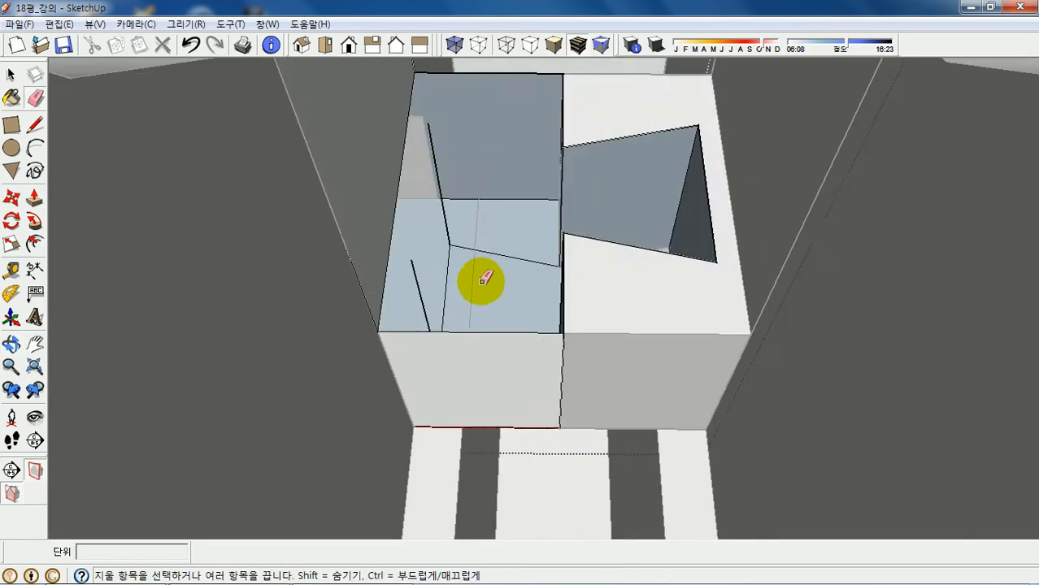
middle_click_drag(483, 280, 468, 340)
mouse_move(457, 206)
left_mouse_down()
mouse_move(446, 226)
mouse_move(452, 278)
mouse_move(433, 350)
left_mouse_up()
left_click_drag(487, 225, 499, 356)
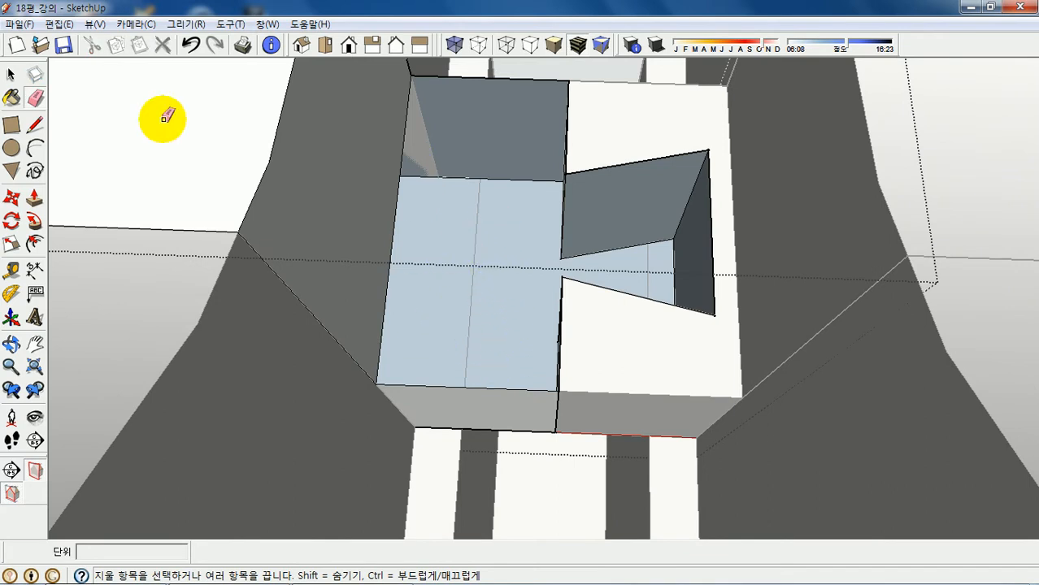
Unhide the beam end's top face and close the beam group
left_click(57, 24)
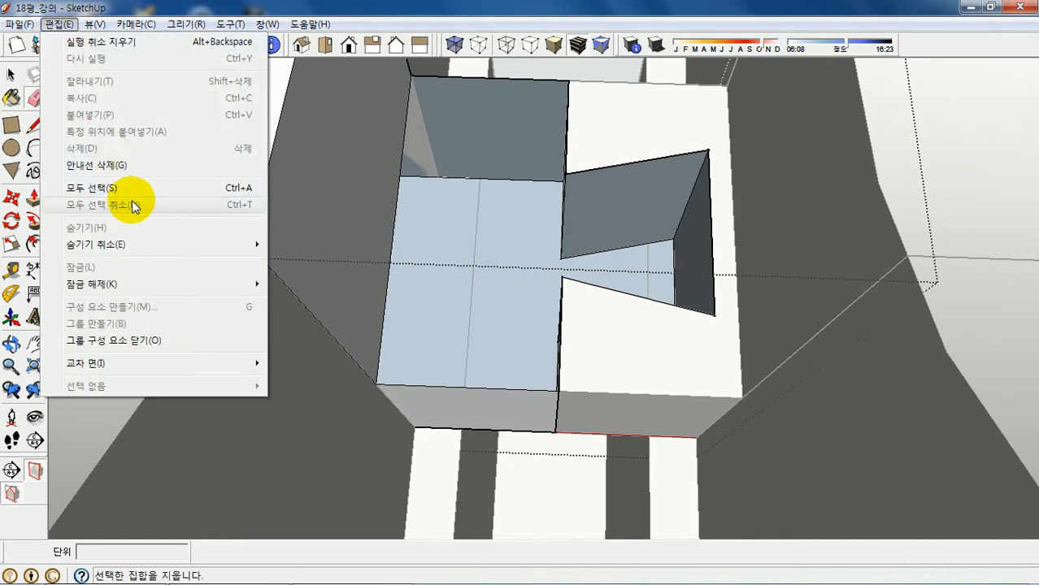
mouse_move(144, 244)
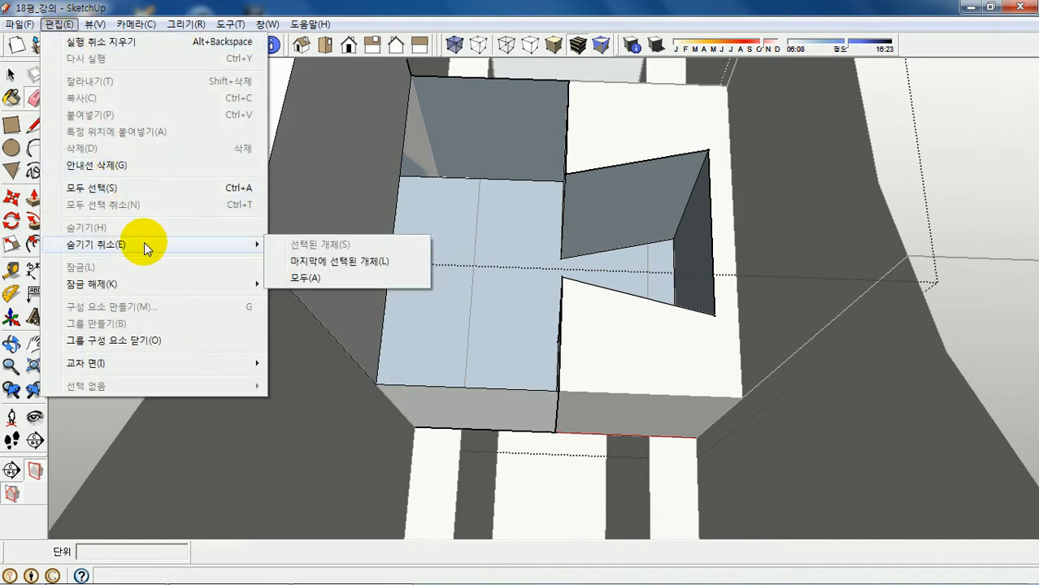
left_click(312, 278)
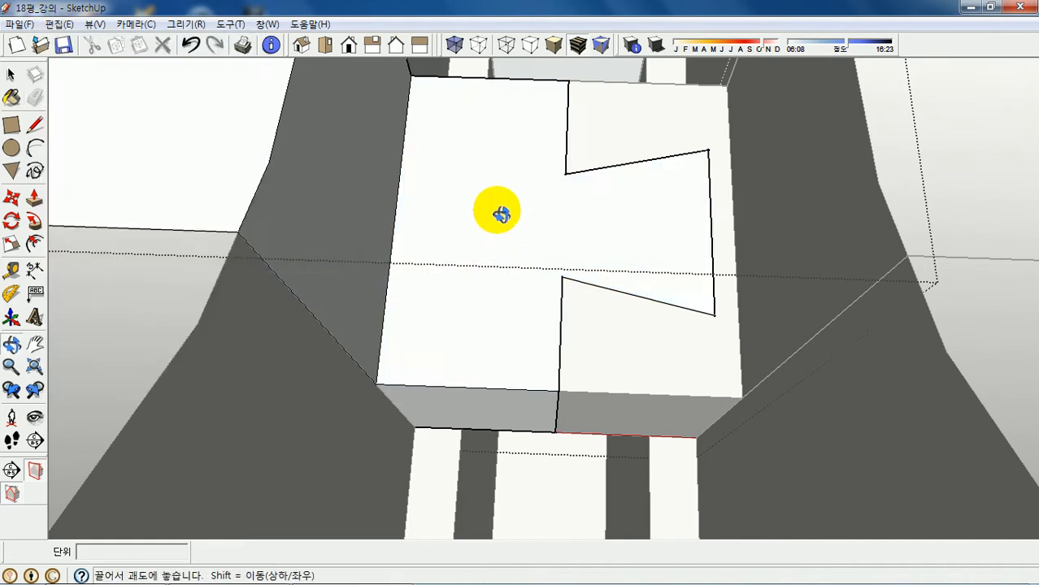
scroll(494, 209, "down", 8)
scroll(541, 166, "down", 3)
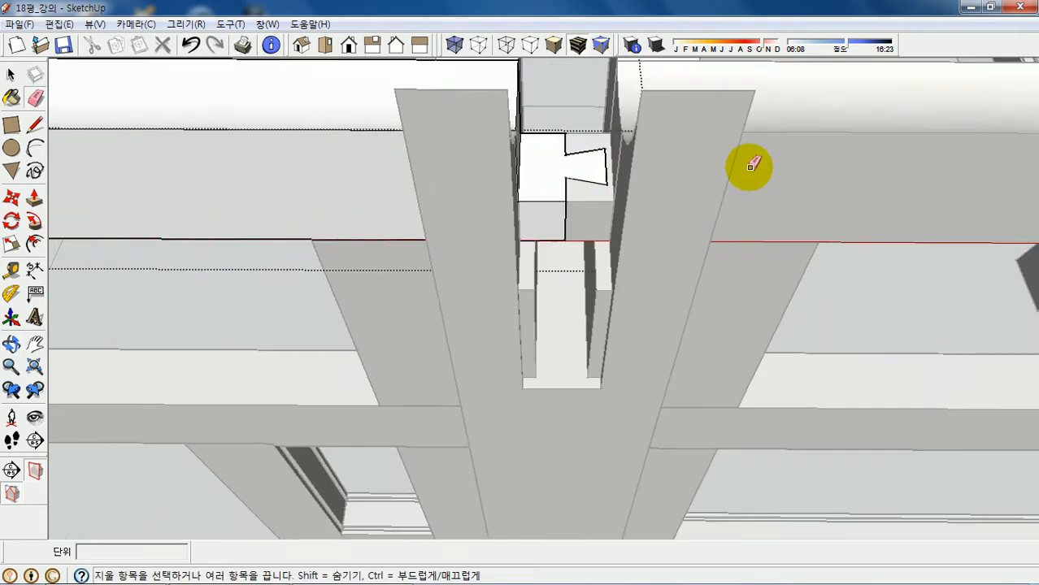
scroll(748, 165, "down", 6)
scroll(769, 158, "down", 5)
scroll(580, 313, "down", 3)
key("space")
scroll(631, 353, "down", 5)
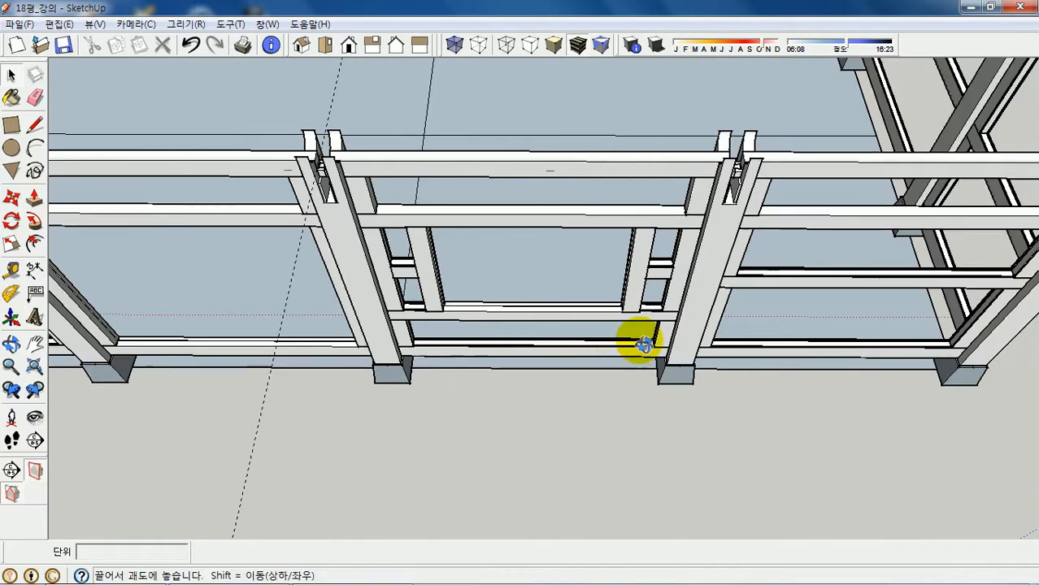
Unhide all remaining hidden objects in the house frame model
scroll(779, 336, "down", 5)
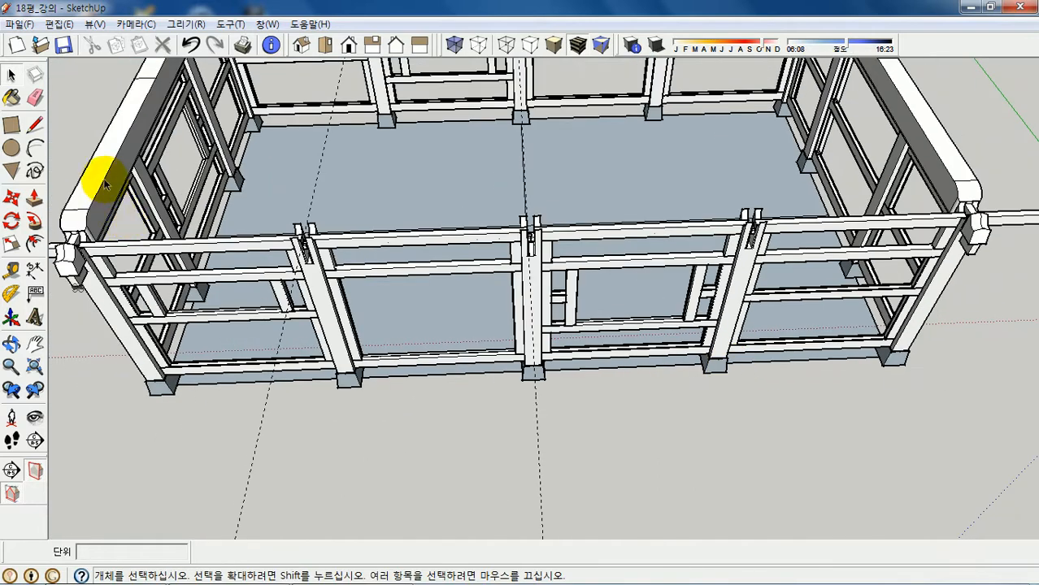
left_click(58, 25)
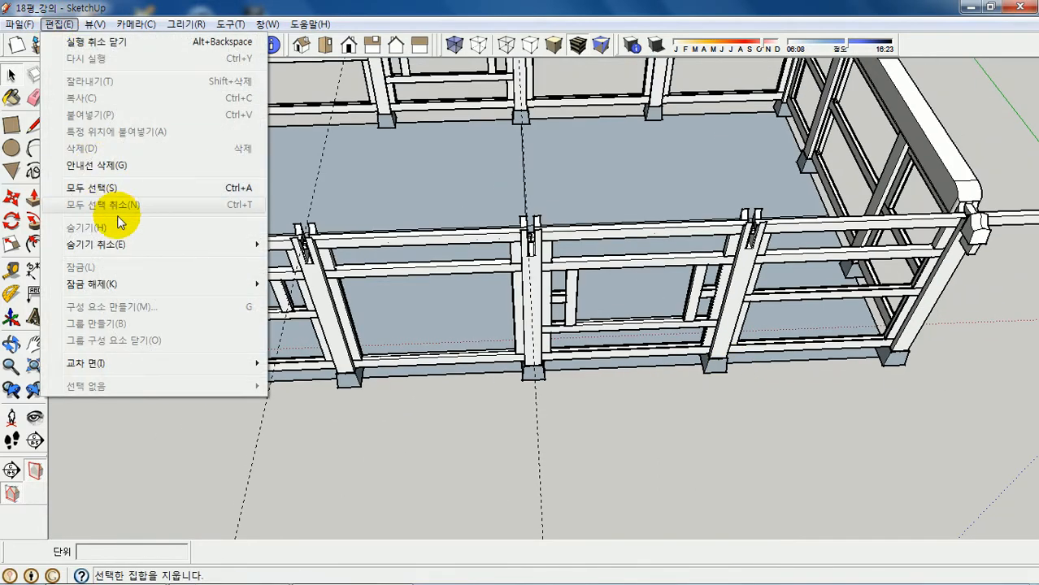
mouse_move(124, 248)
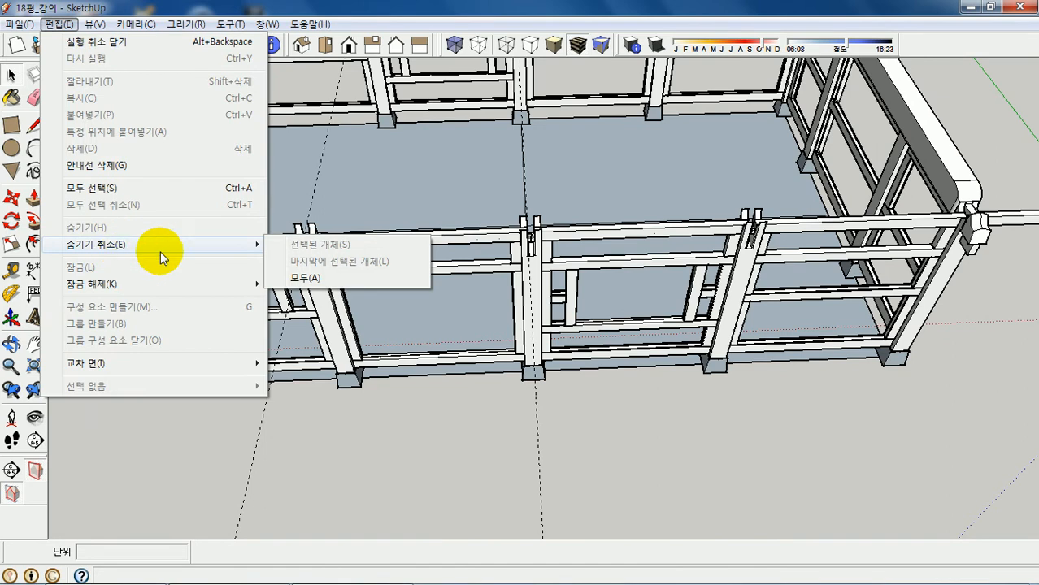
left_click(303, 276)
Open the round beam above the front wall for editing and hide the rest of the model
scroll(222, 257, "up", 6)
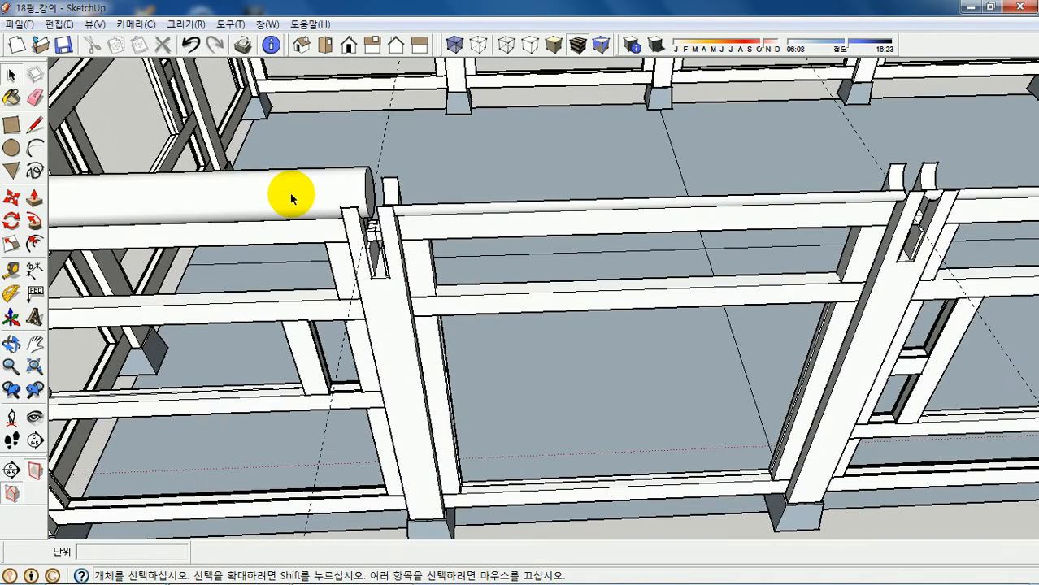
double_click(290, 193)
middle_click_drag(318, 195, 123, 159)
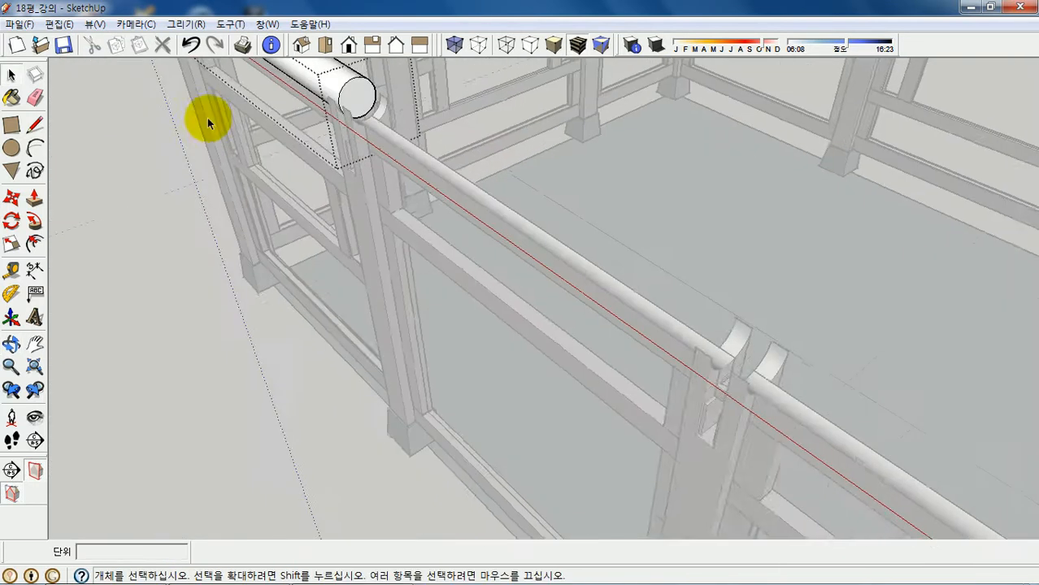
scroll(335, 80, "up", 7)
middle_click_drag(346, 82, 303, 128)
left_click(92, 25)
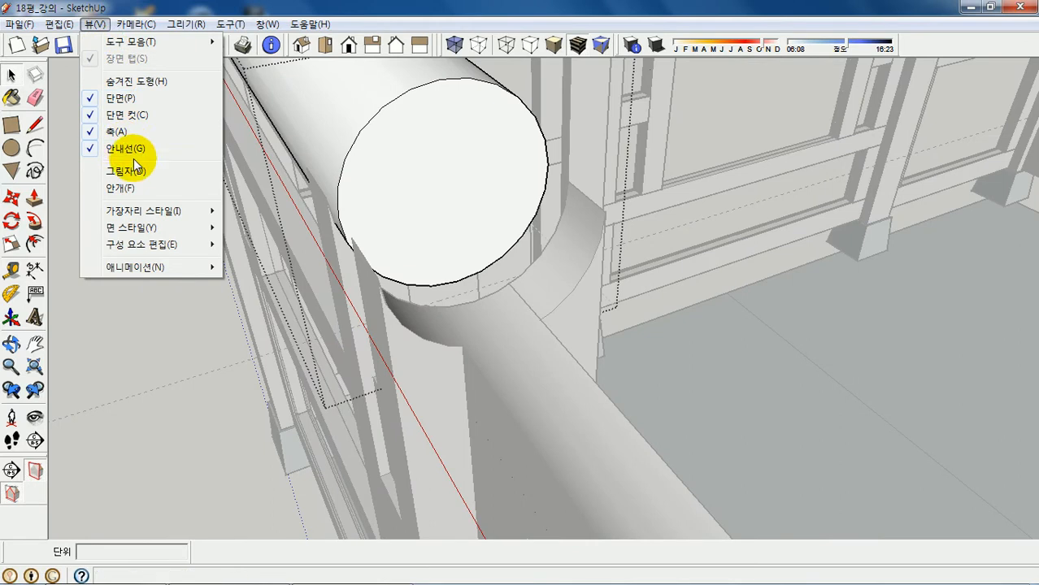
mouse_move(175, 248)
left_click(252, 236)
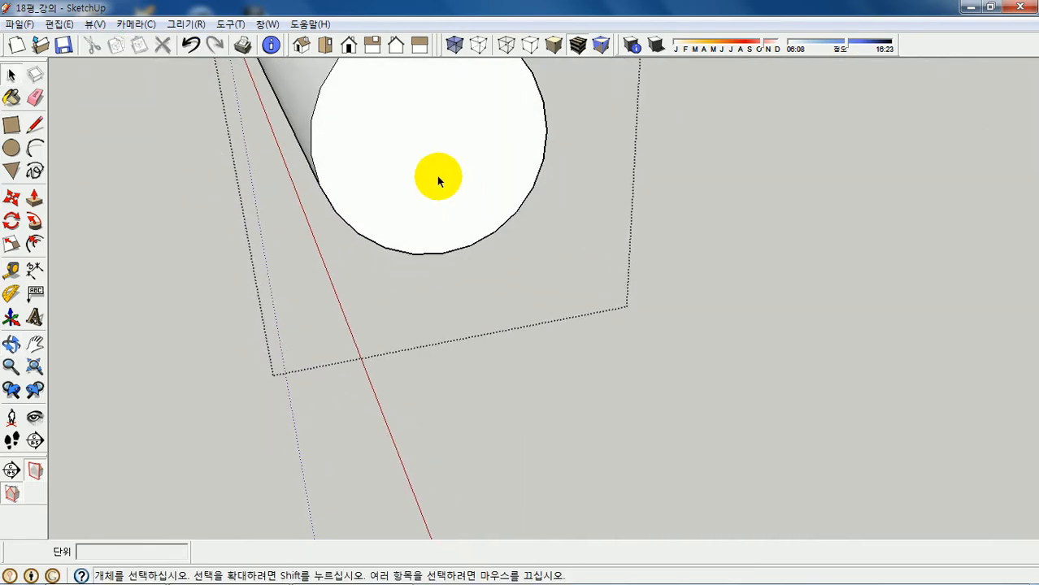
Add a horizontal guide line through the centre of the round beam's end face
scroll(478, 379, "down", 1)
middle_click_drag(468, 285, 420, 160)
middle_click_drag(430, 127, 406, 167)
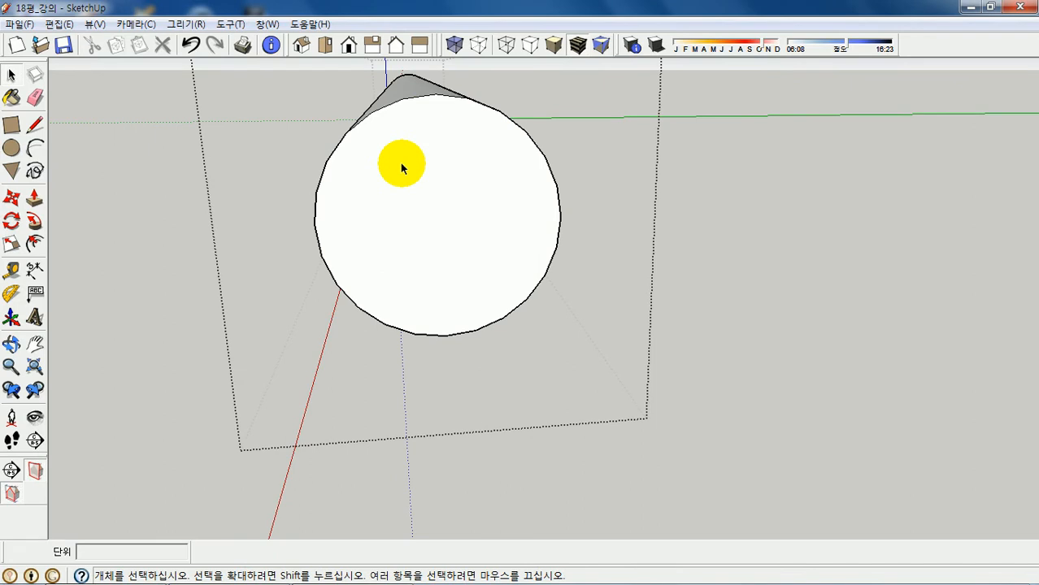
key("t")
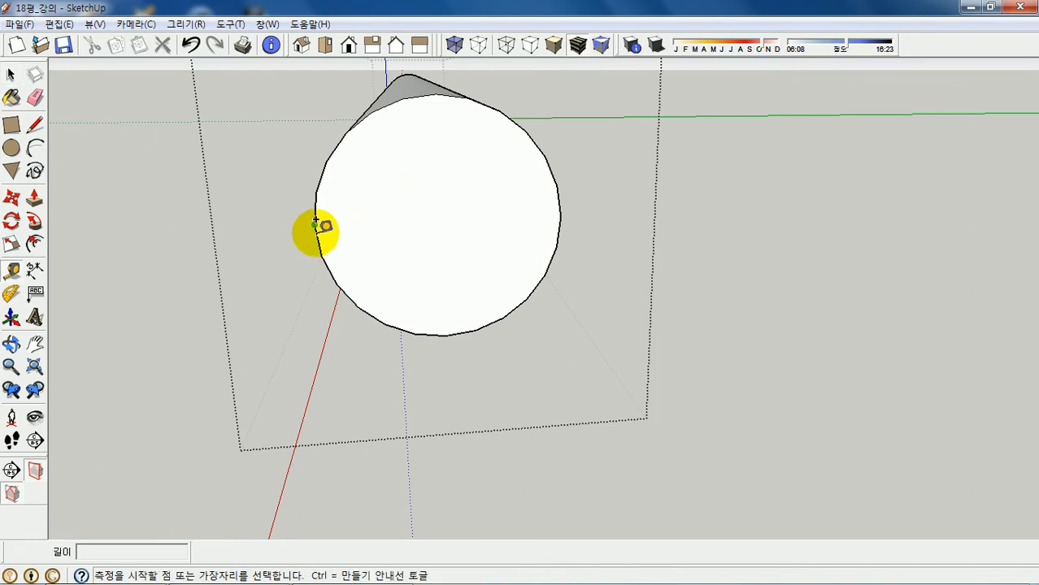
left_click(443, 208)
left_click(559, 214)
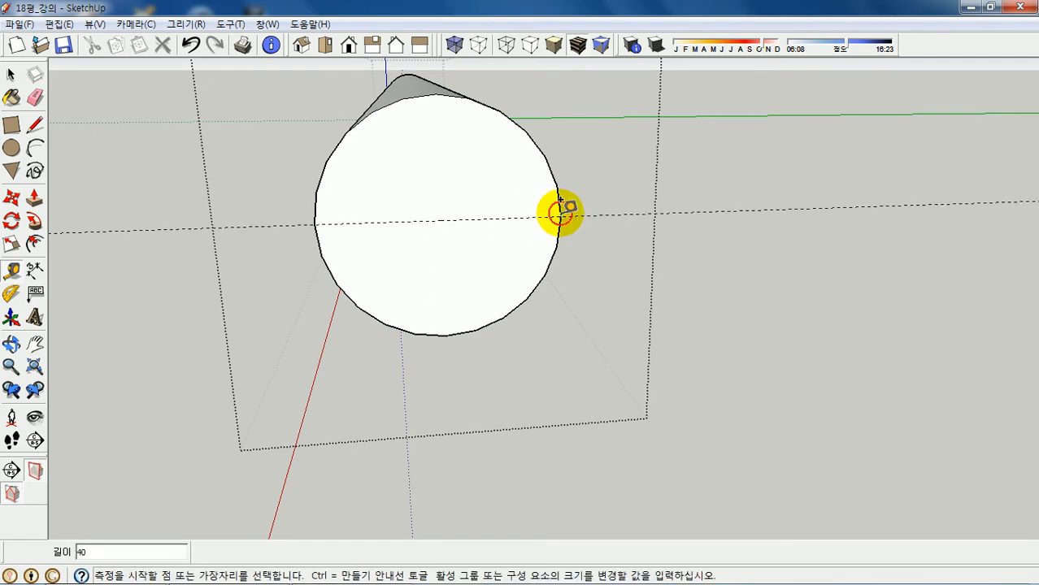
Add a vertical guide line through the centre of the round beam's end face
left_click(443, 208)
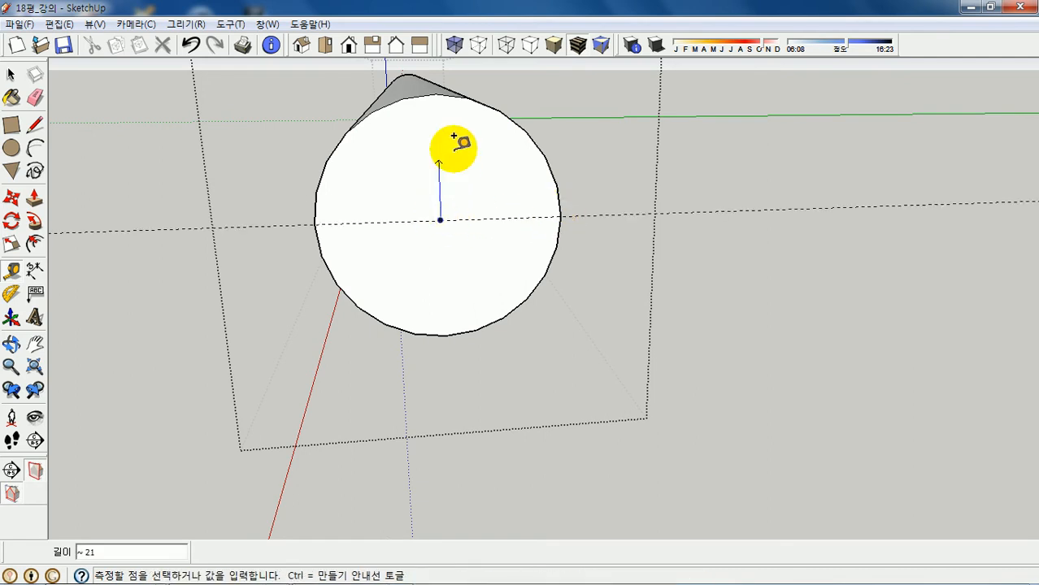
left_click(436, 91)
middle_click_drag(445, 170, 452, 132)
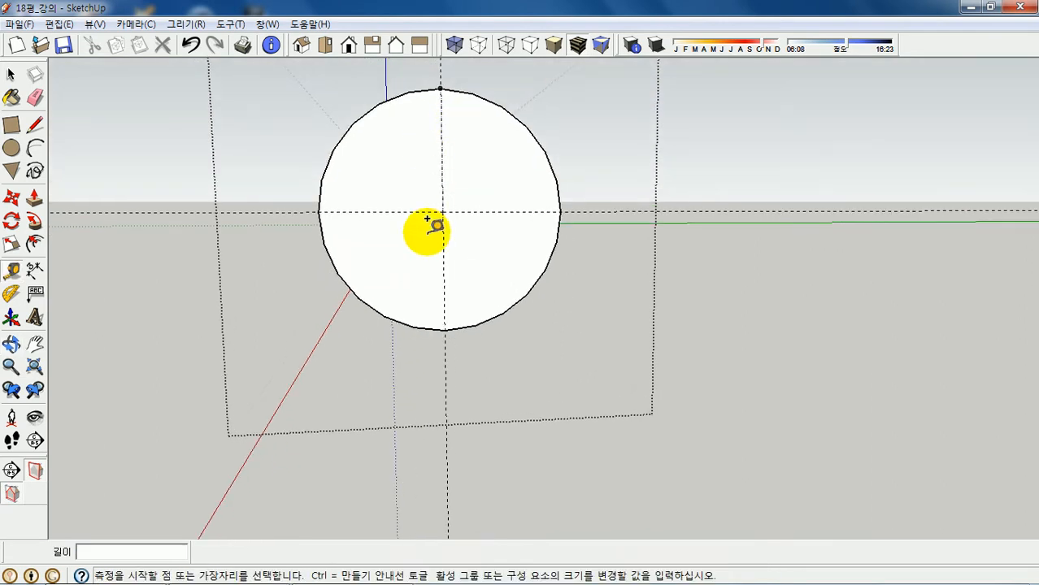
Add a horizontal guide line below the end face's centre guide and draw an edge along it across the full face
scroll(464, 225, "up", 2)
scroll(482, 207, "up", 1)
left_click(477, 204)
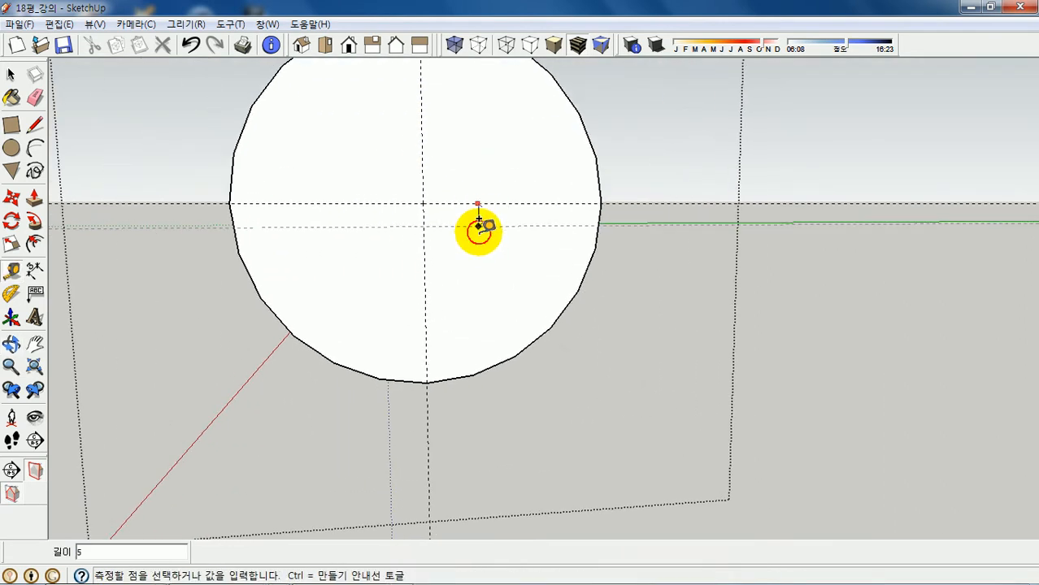
scroll(479, 244, "up", 1)
key("Return")
key("l")
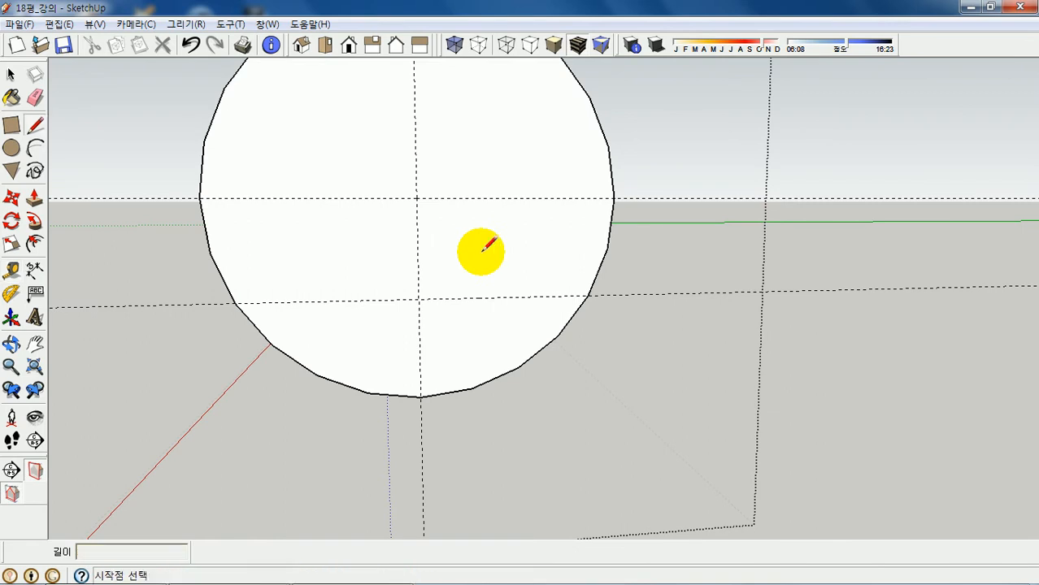
left_click(235, 304)
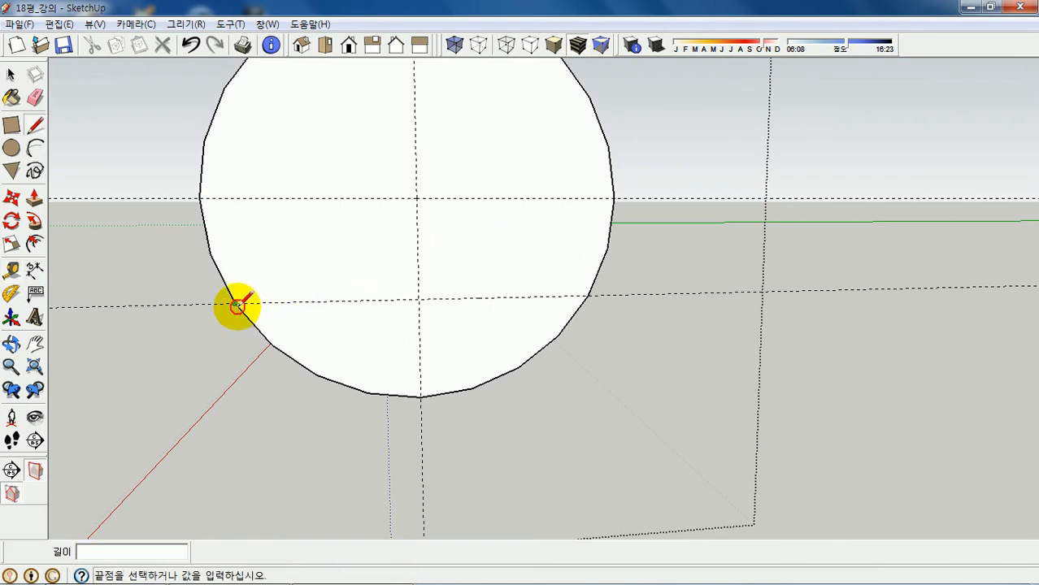
left_click(588, 295)
Push the lower segment of the end face 15 back into the beam to form a notch
middle_click_drag(529, 231, 627, 260)
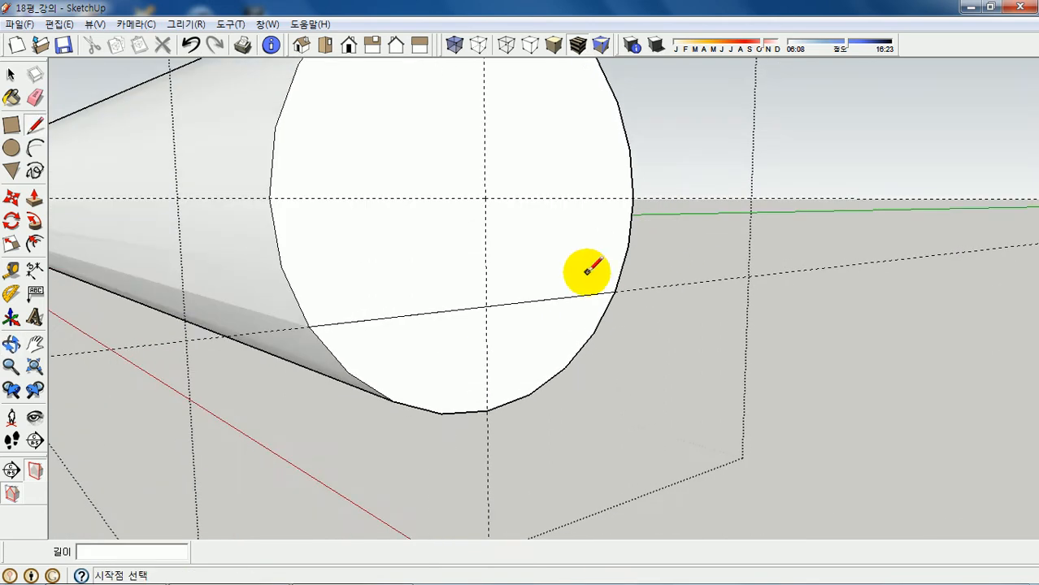
key("p")
left_click(460, 364)
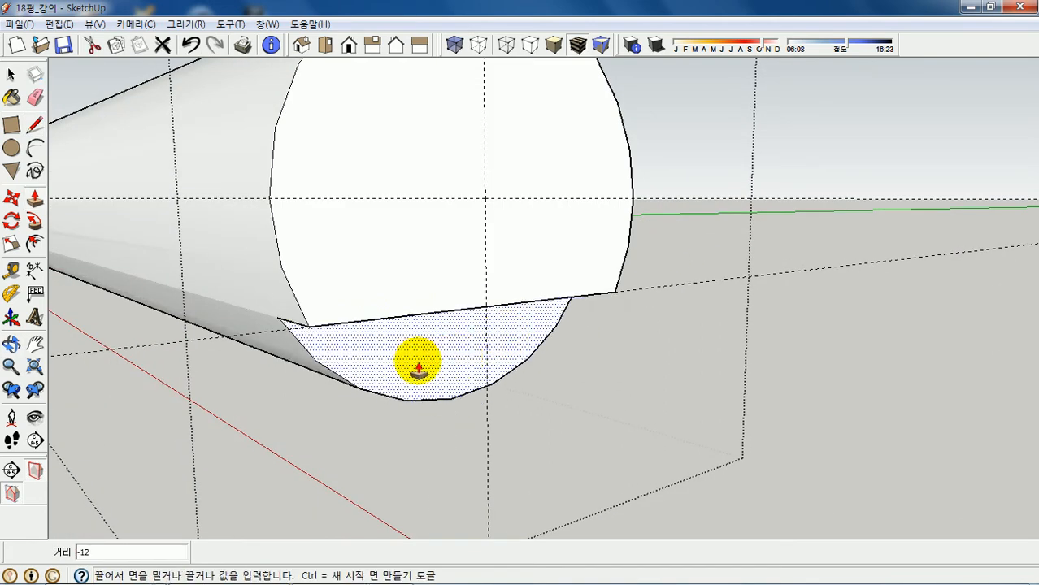
left_click(417, 370)
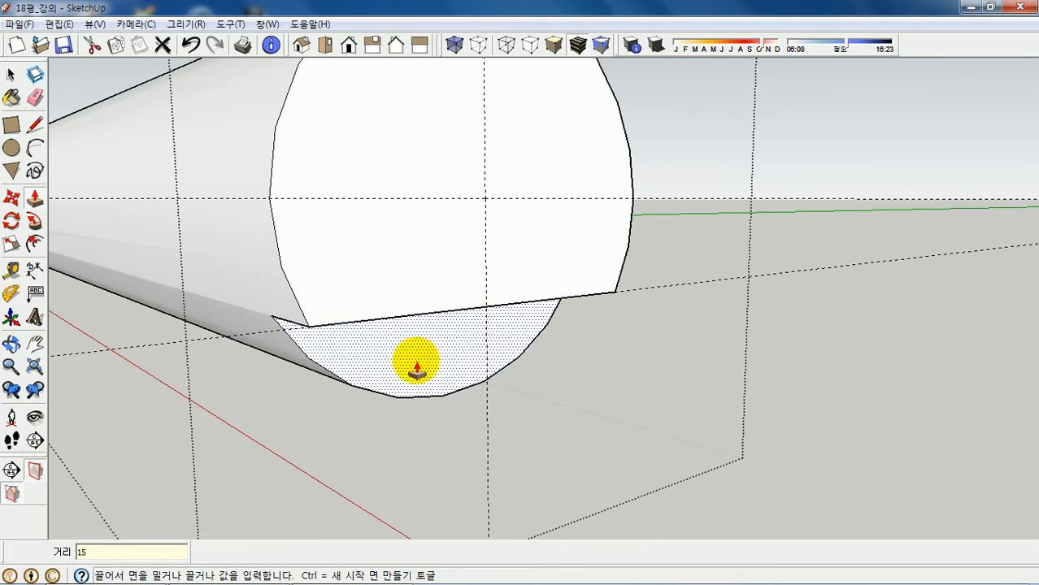
middle_click_drag(405, 318, 262, 87)
scroll(434, 309, "up", 5)
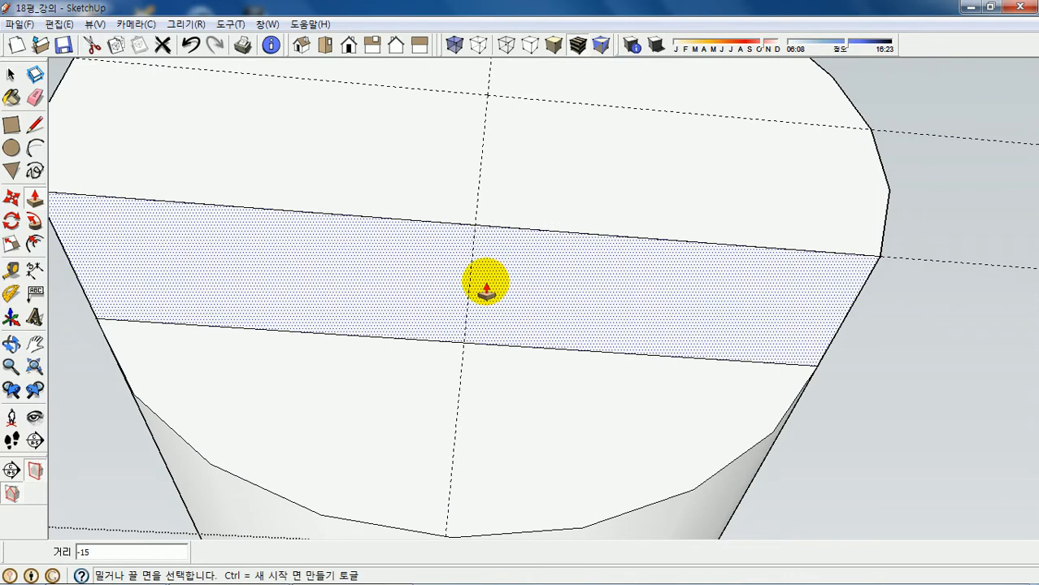
Add a centre guide line along the notch's underside face and delete the end face's old vertical guide
key("t")
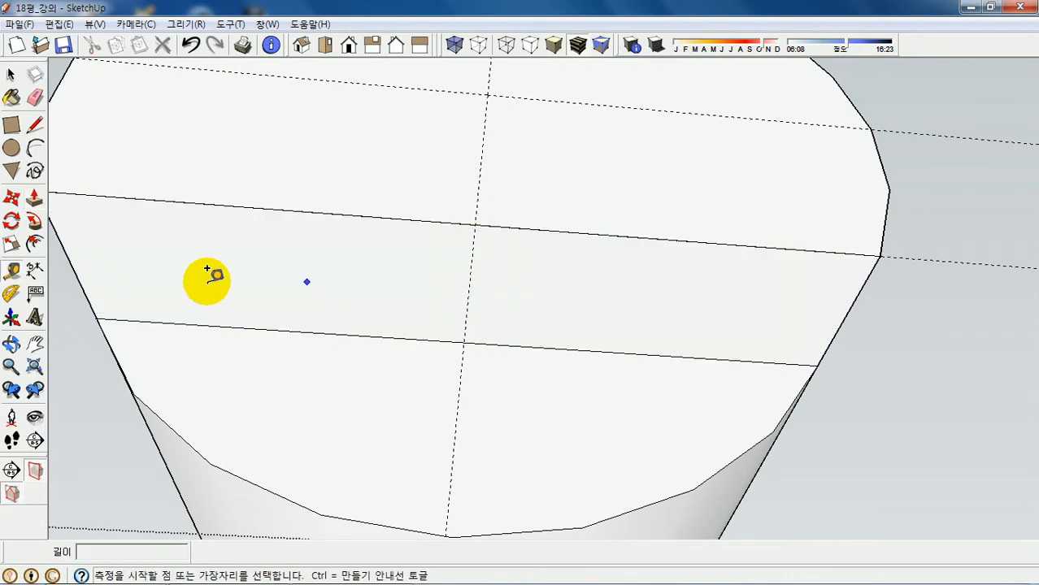
left_click(79, 254)
key("Escape")
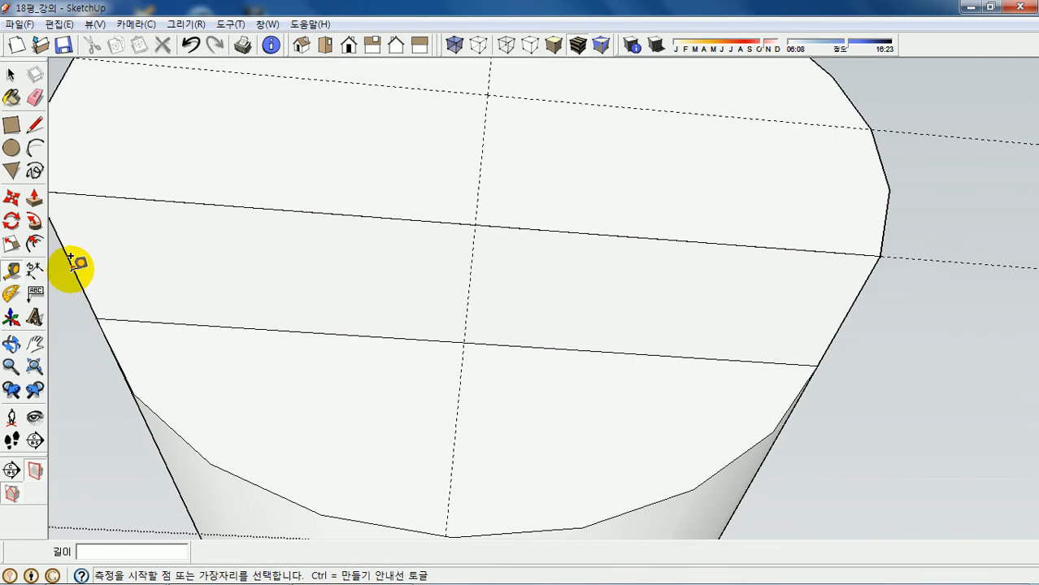
left_click(73, 268)
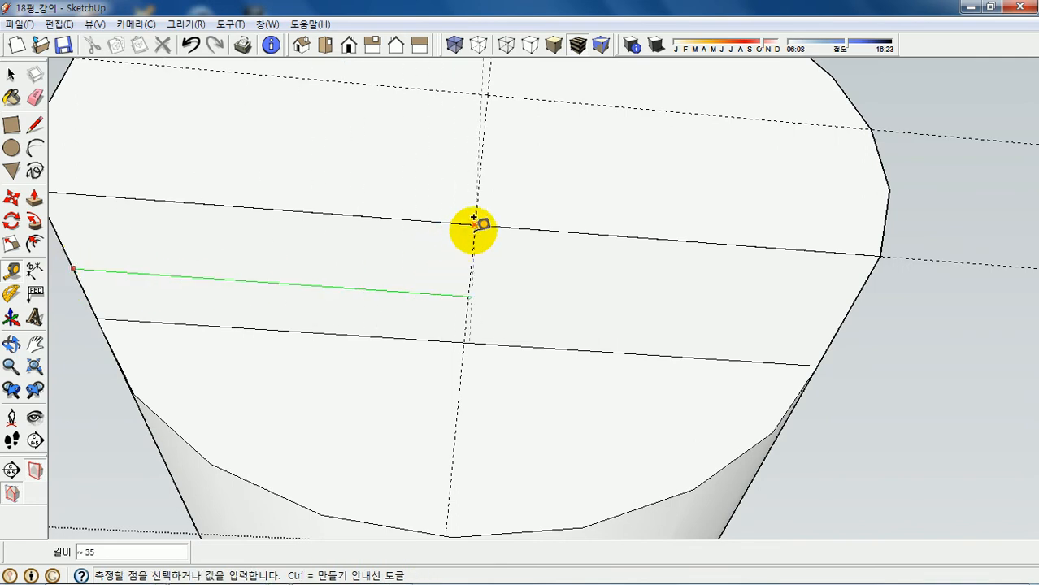
key("Escape")
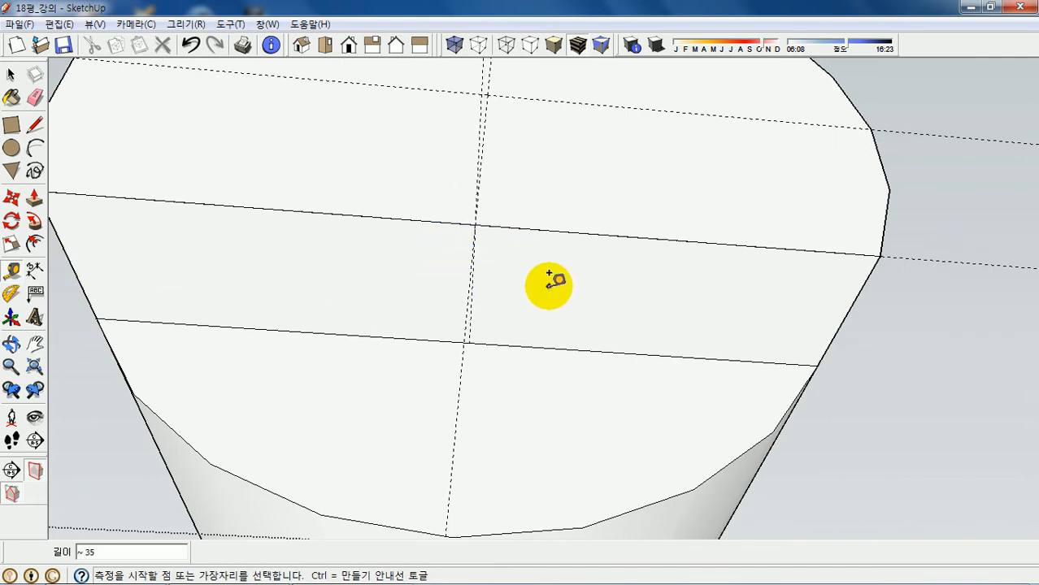
key("space")
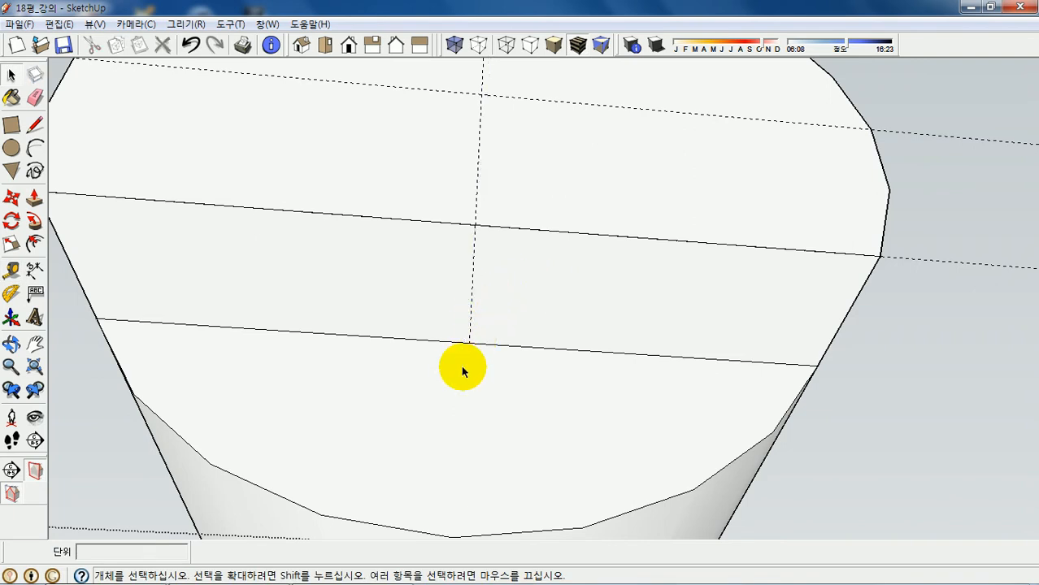
Add two parallel guides on the notch's underside, 8 and 12 to the right of the centre guide
key("t")
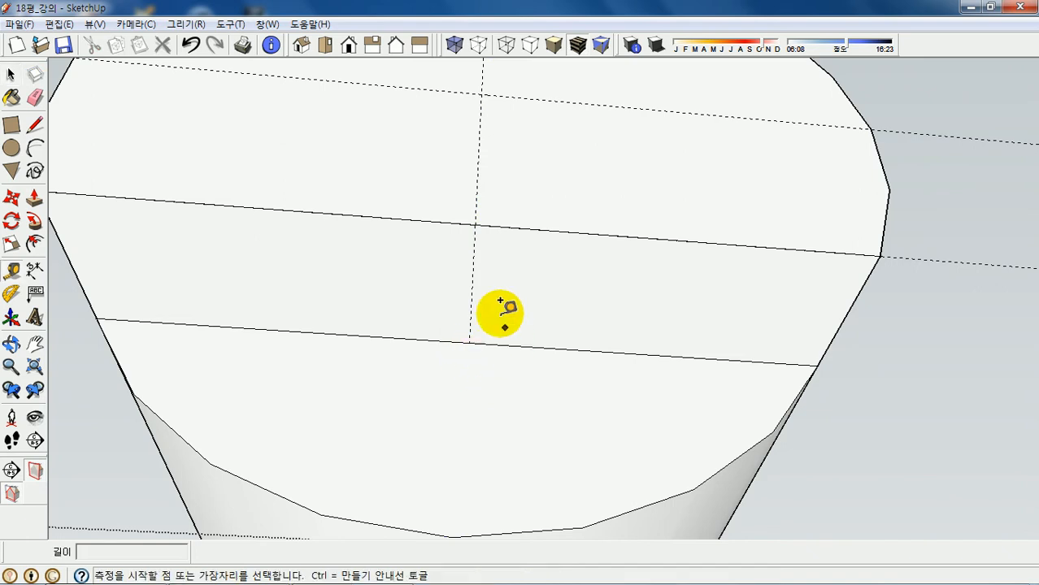
left_click(473, 259)
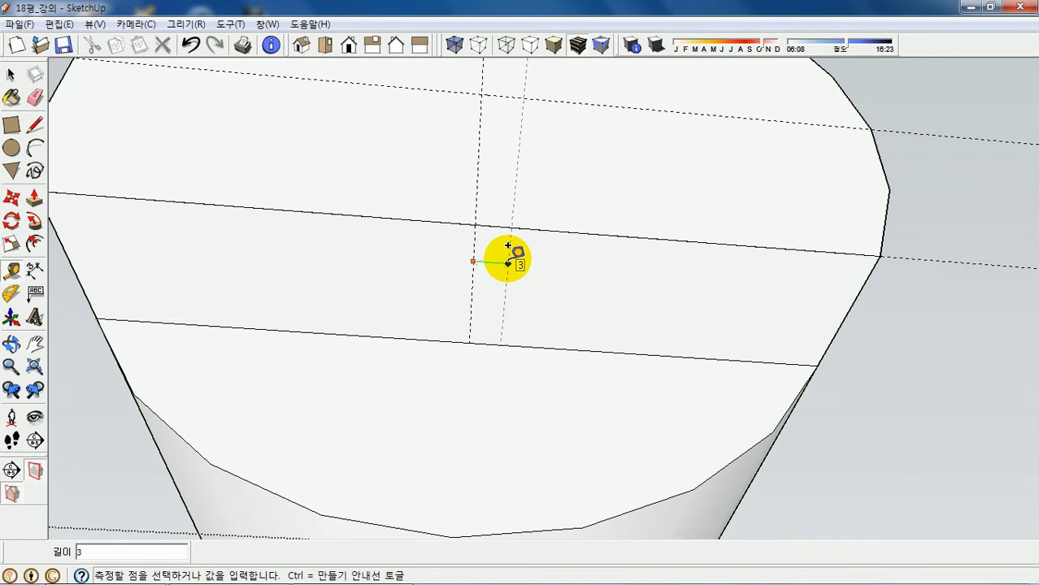
key("Return")
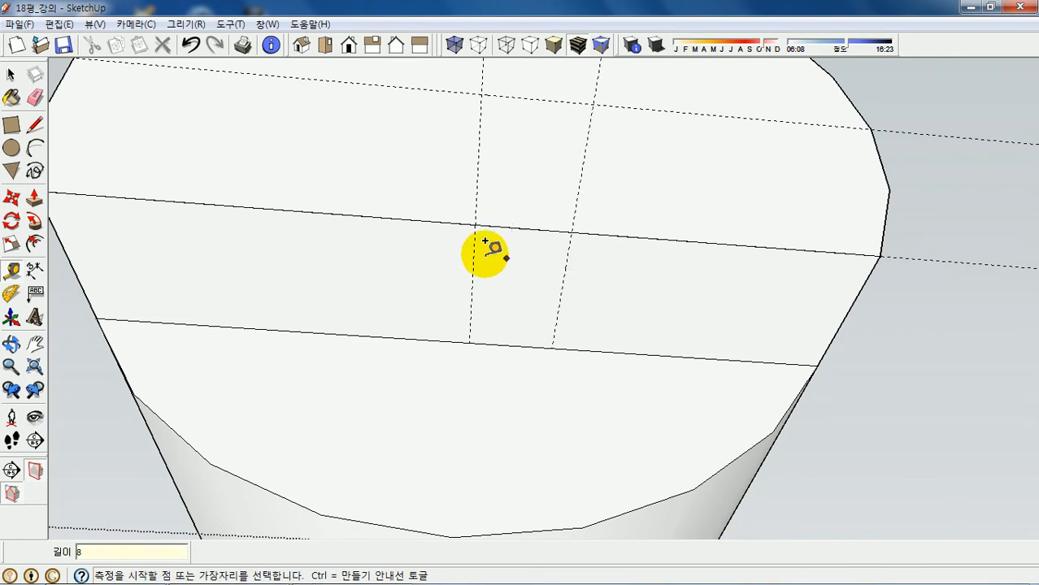
left_click(473, 247)
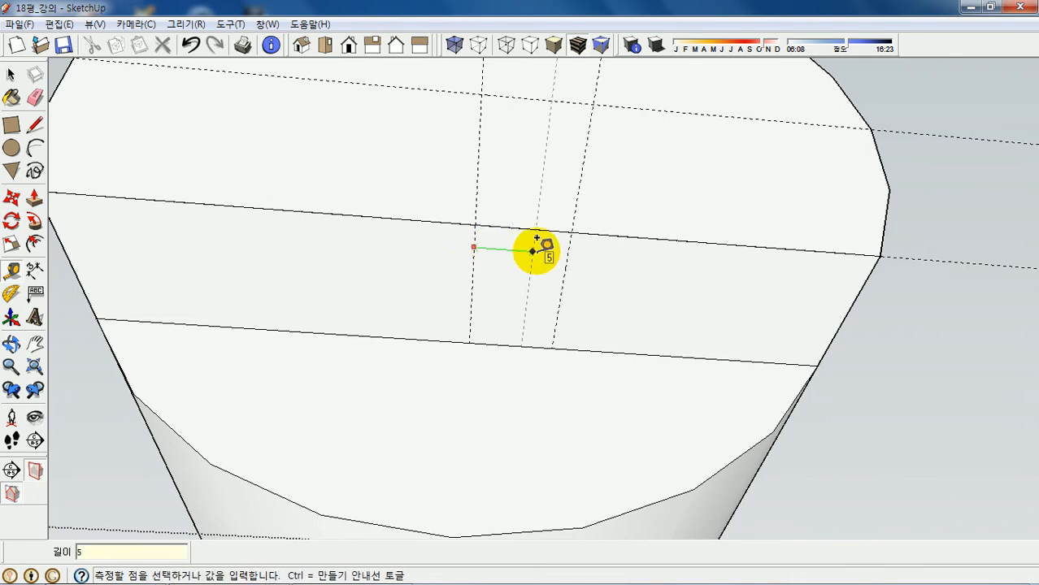
key("Return")
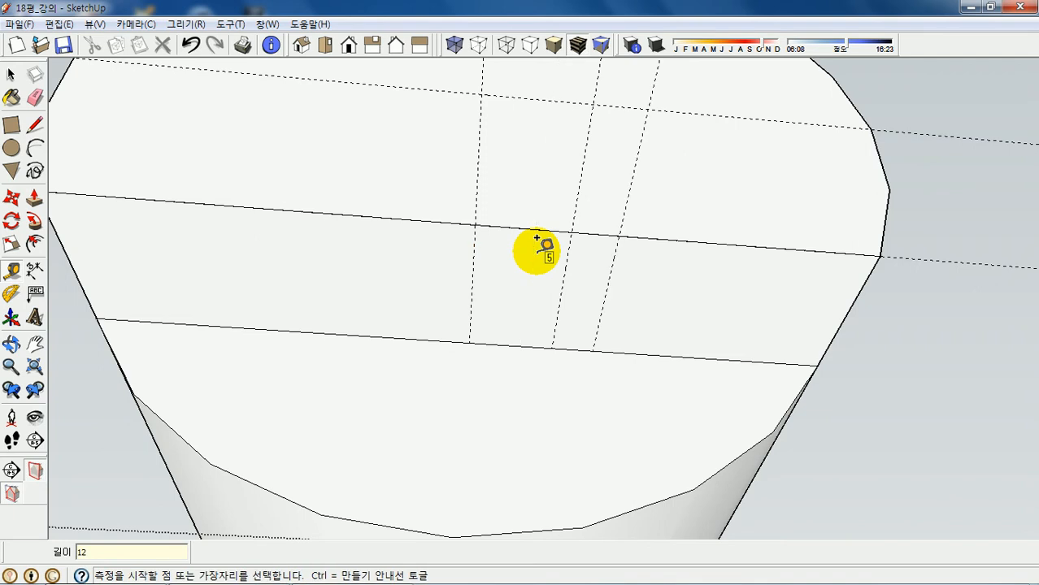
Add two parallel guides on the notch's underside, 8 and 12 to the left of the centre guide
left_click(474, 254)
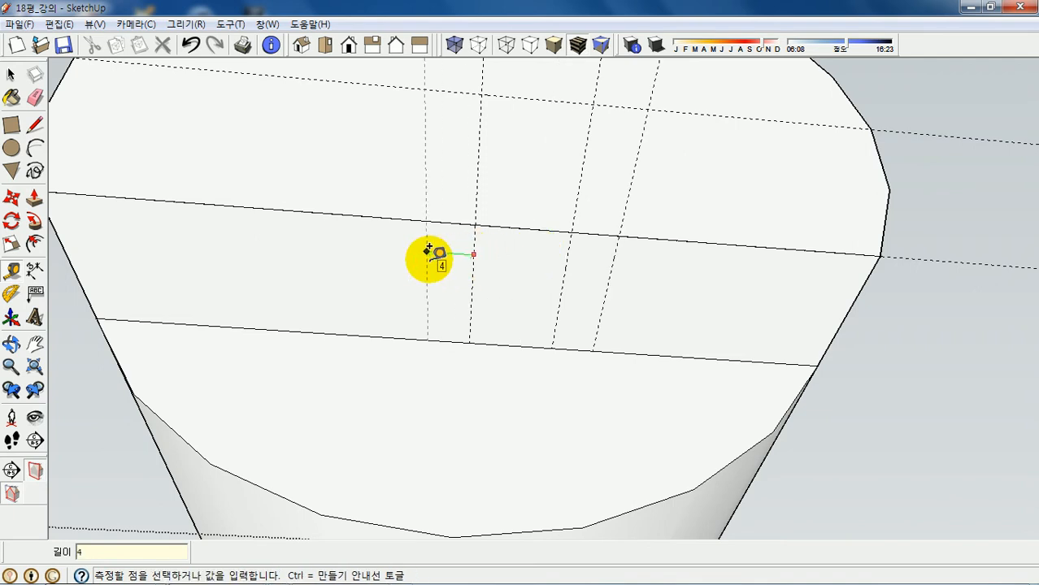
type("8")
key("Return")
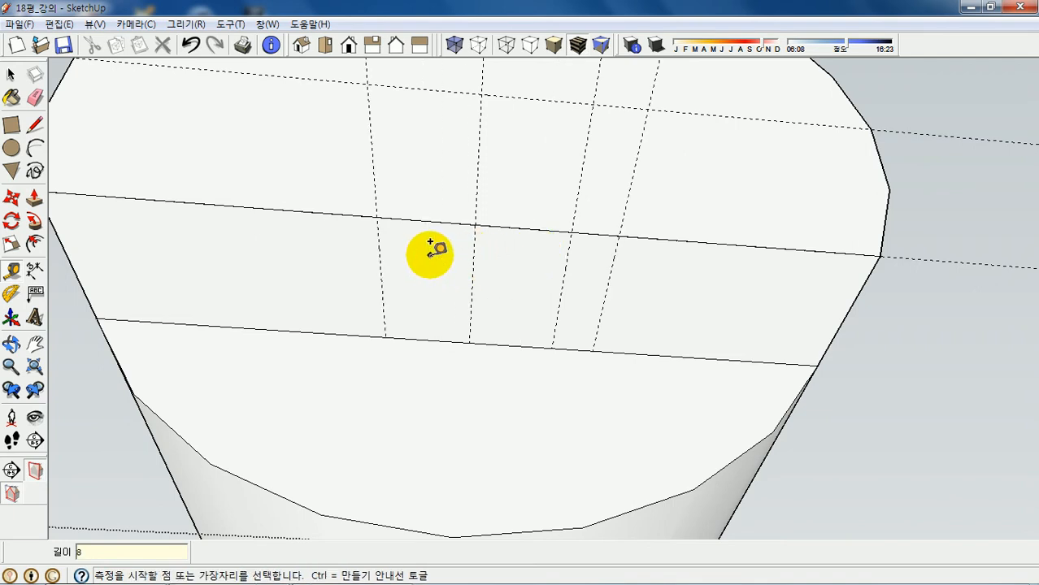
left_click(473, 269)
type("12")
key("Return")
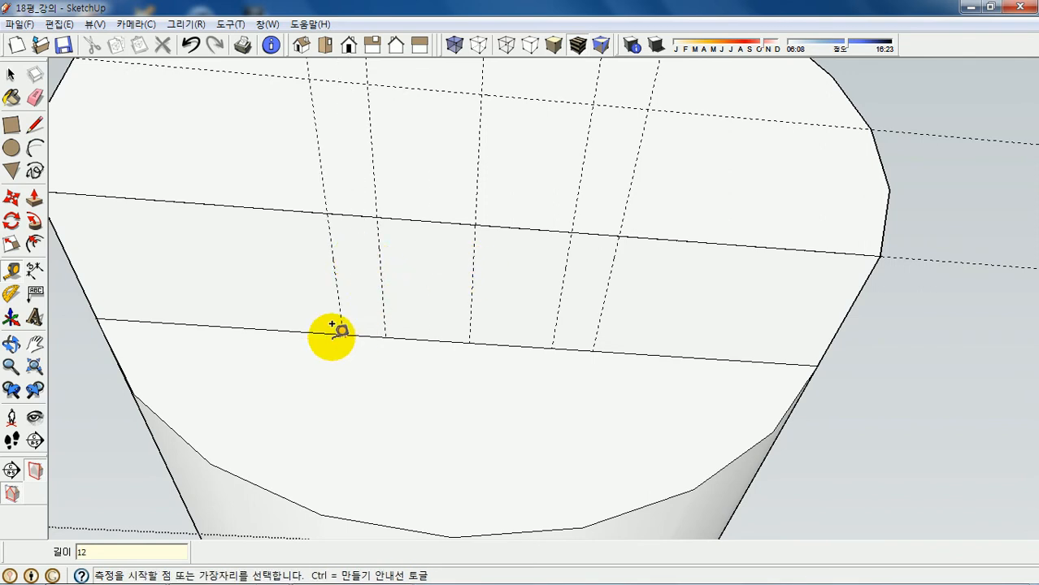
Add a guide line on the notch's underside, offset 1 from its inner edge
left_click(306, 331)
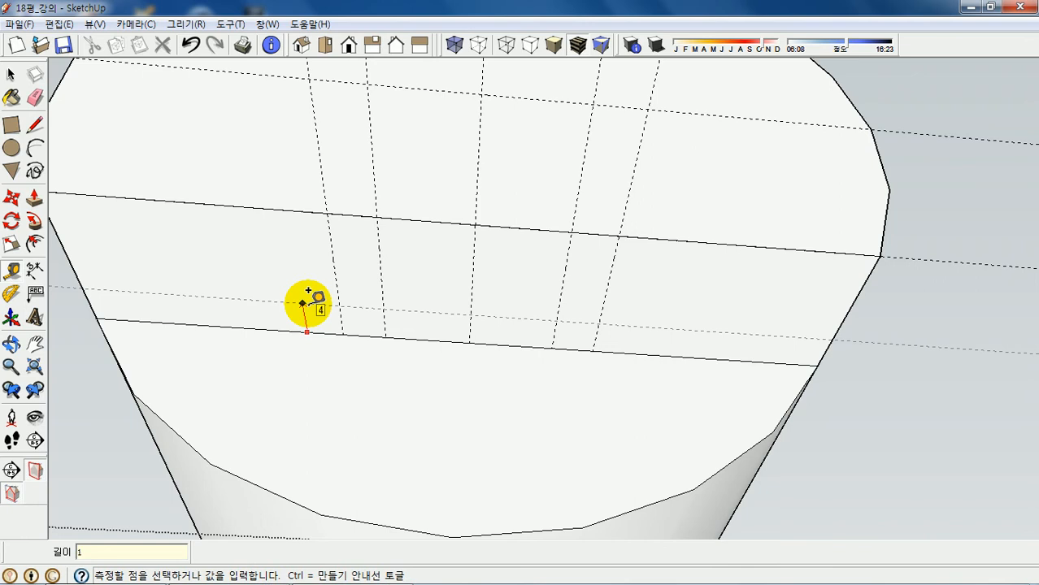
type("1")
key("Return")
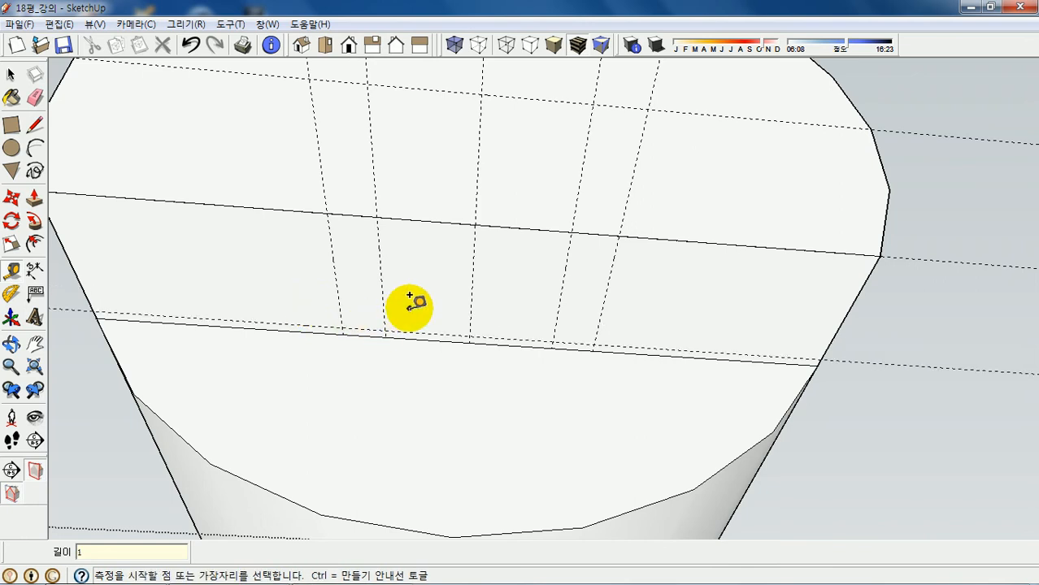
Draw the dovetail outline on the notch's underside, 16 wide at the end face and 24 wide at the inner guide
key("l")
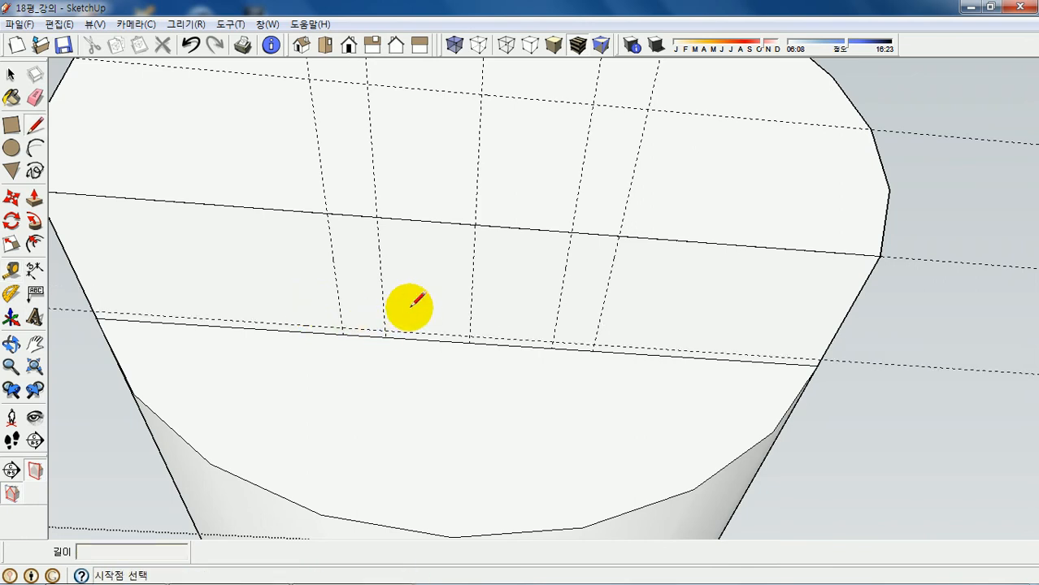
left_click(378, 219)
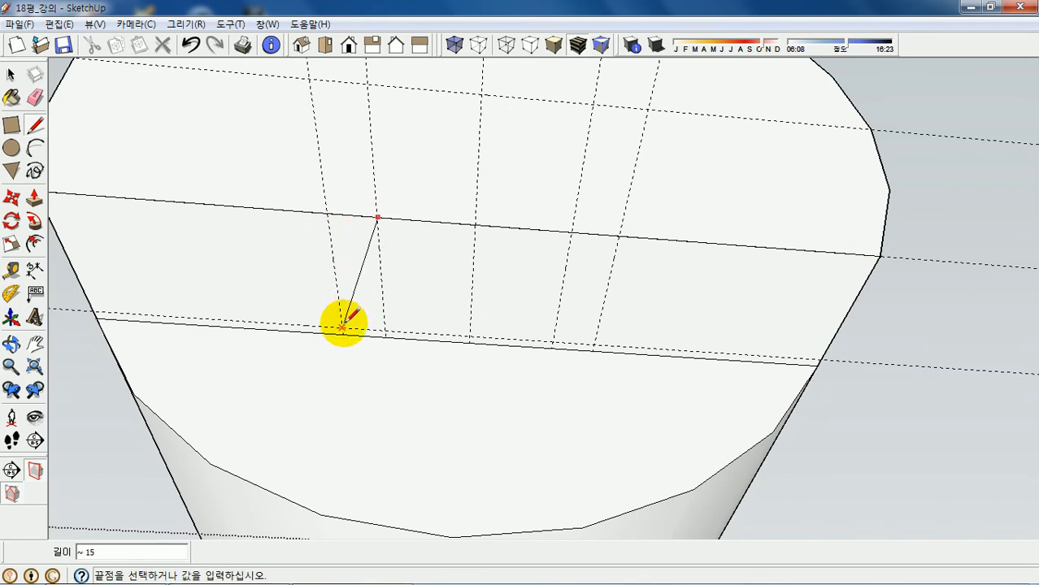
left_click(342, 327)
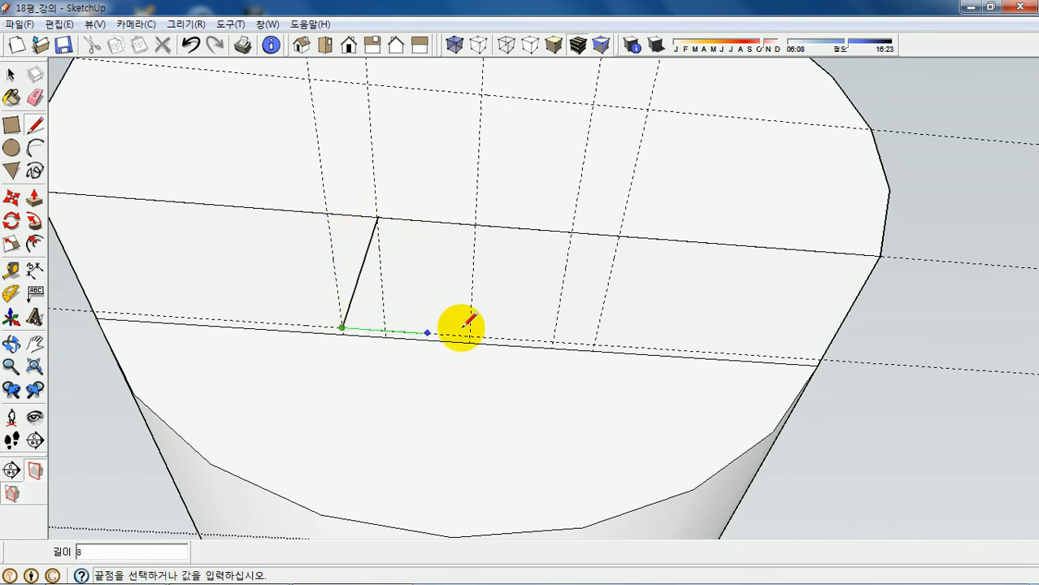
left_click(595, 344)
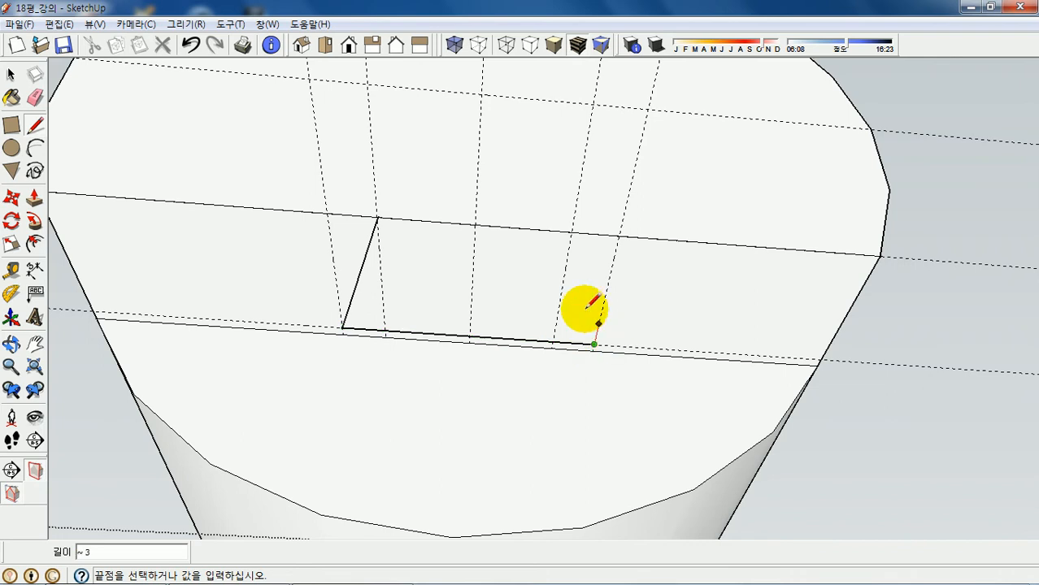
left_click(572, 234)
Extrude the dovetail face 70 upward through the round beam so it projects above the beam's top
middle_click_drag(573, 236, 501, 322, "shift")
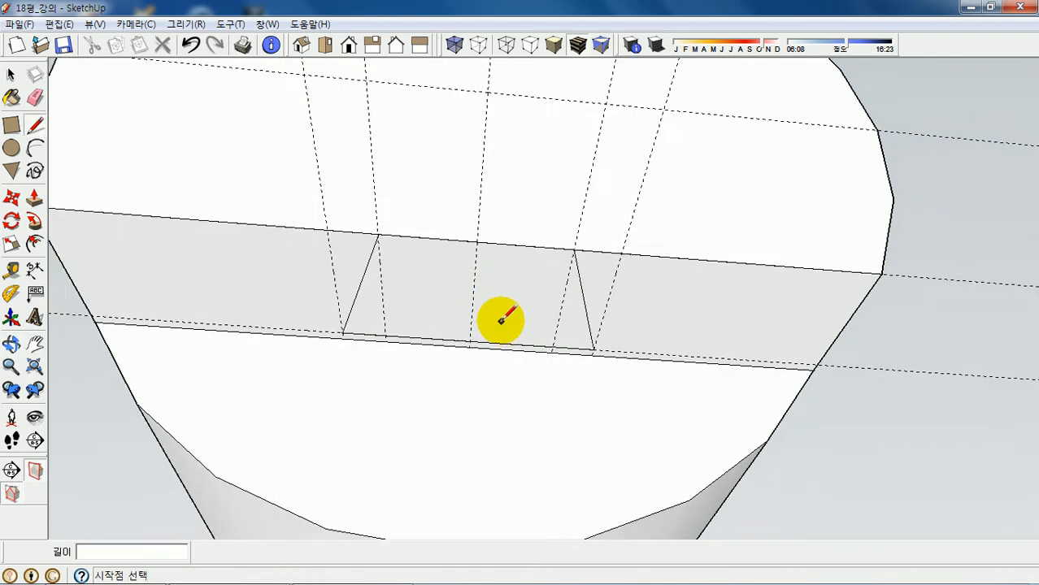
scroll(501, 323, "down", 3)
middle_click_drag(474, 281, 486, 336)
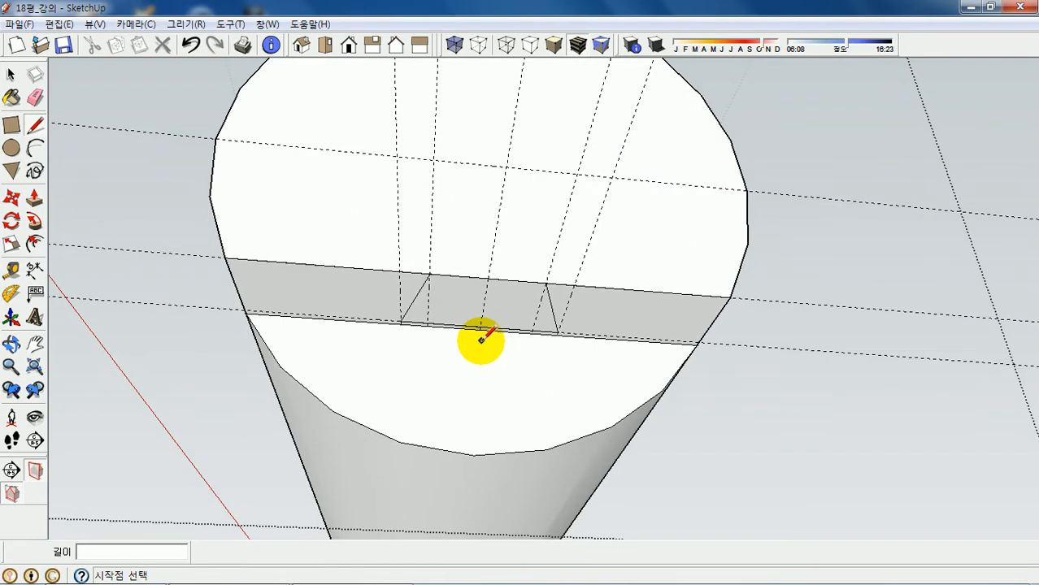
key("p")
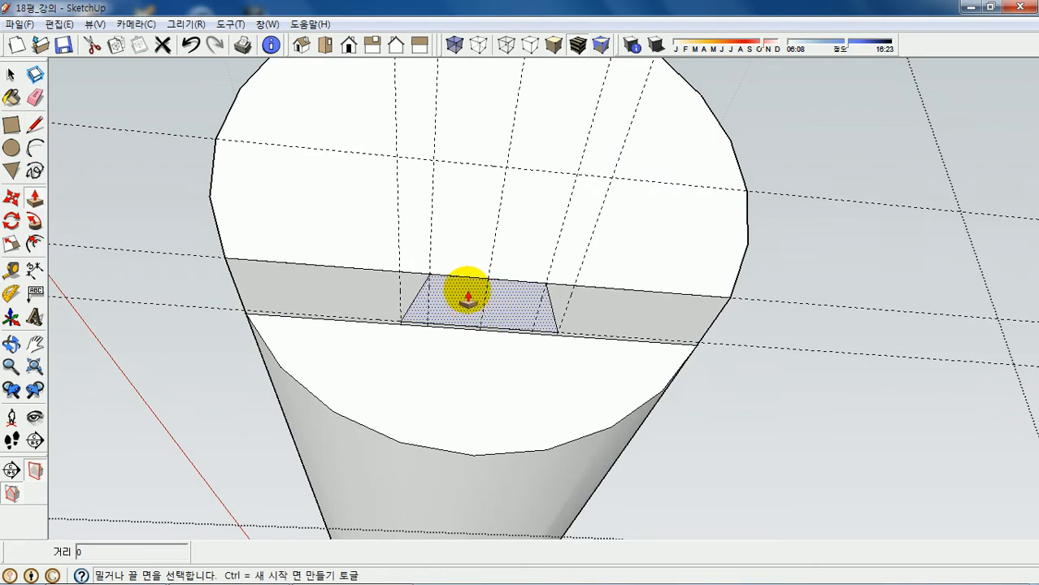
left_click(467, 291)
middle_click_drag(473, 230, 474, 296)
scroll(474, 362, "down", 1)
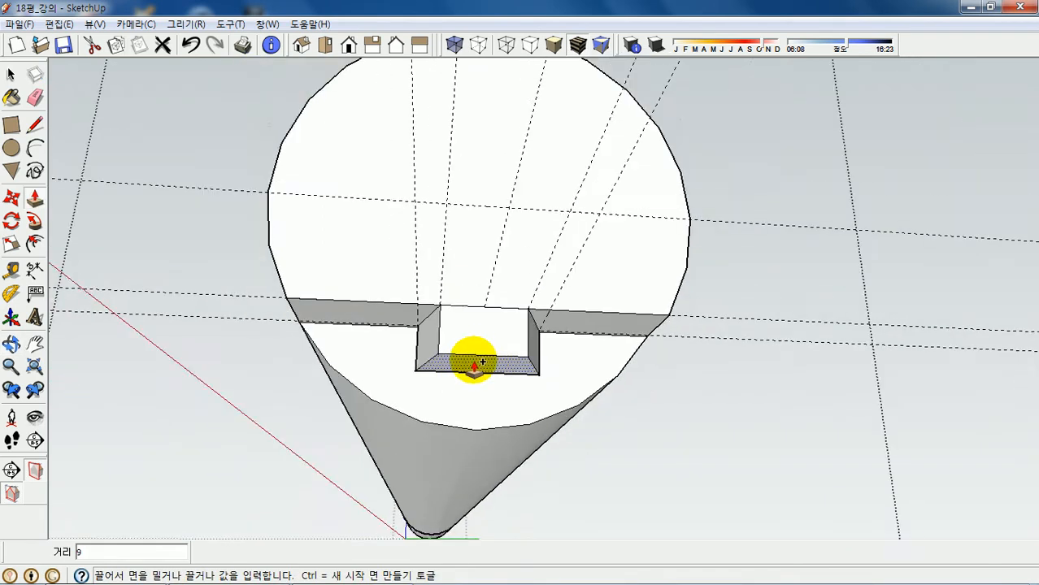
scroll(480, 357, "down", 3)
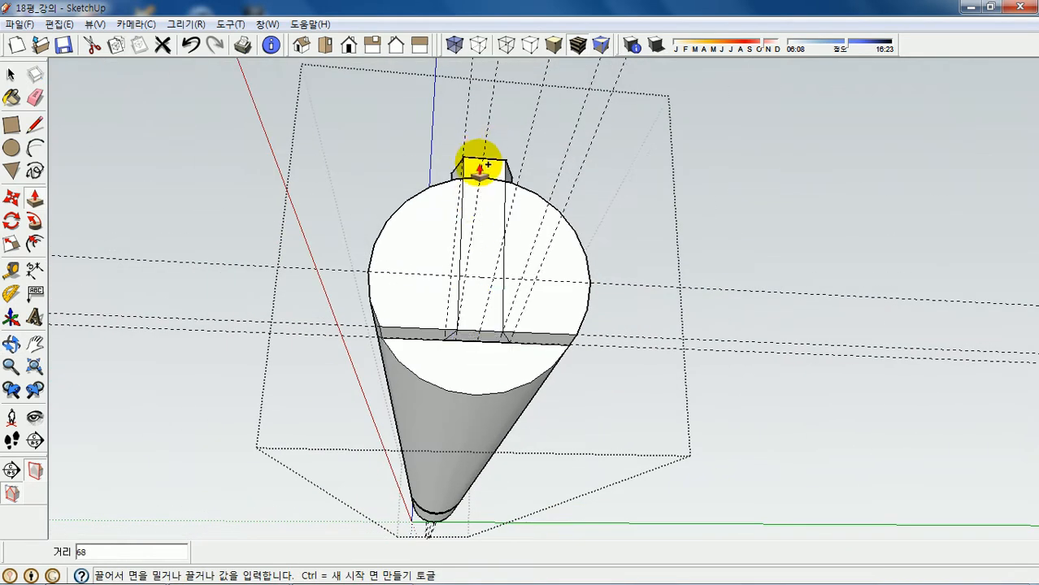
scroll(488, 165, "up", 1)
left_click(480, 167)
mouse_move(480, 180)
middle_mouse_down()
mouse_move(482, 232)
mouse_move(466, 162)
mouse_move(471, 195)
middle_mouse_up()
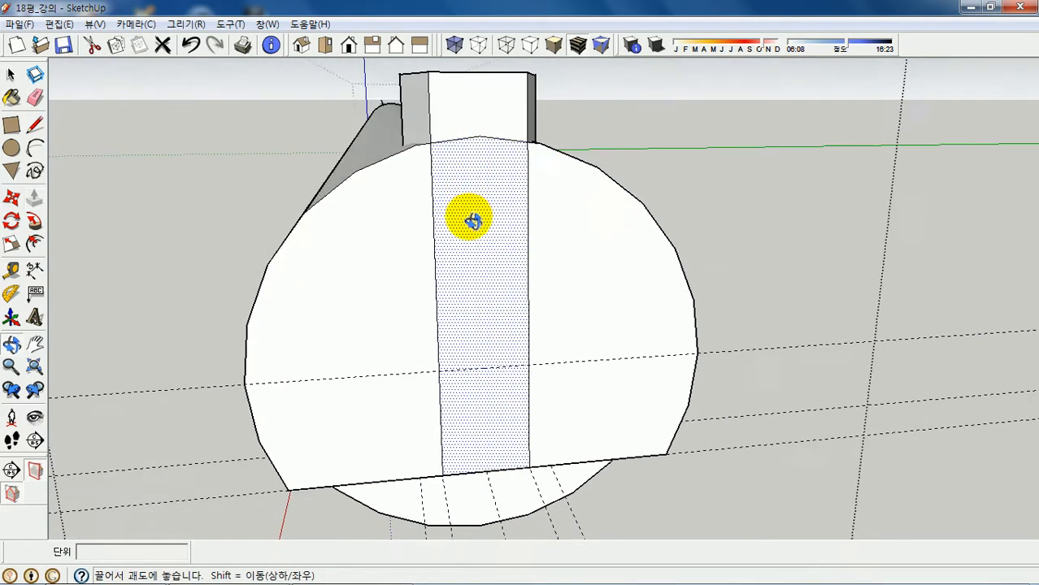
scroll(473, 204, "up", 2)
middle_click_drag(483, 244, 480, 163)
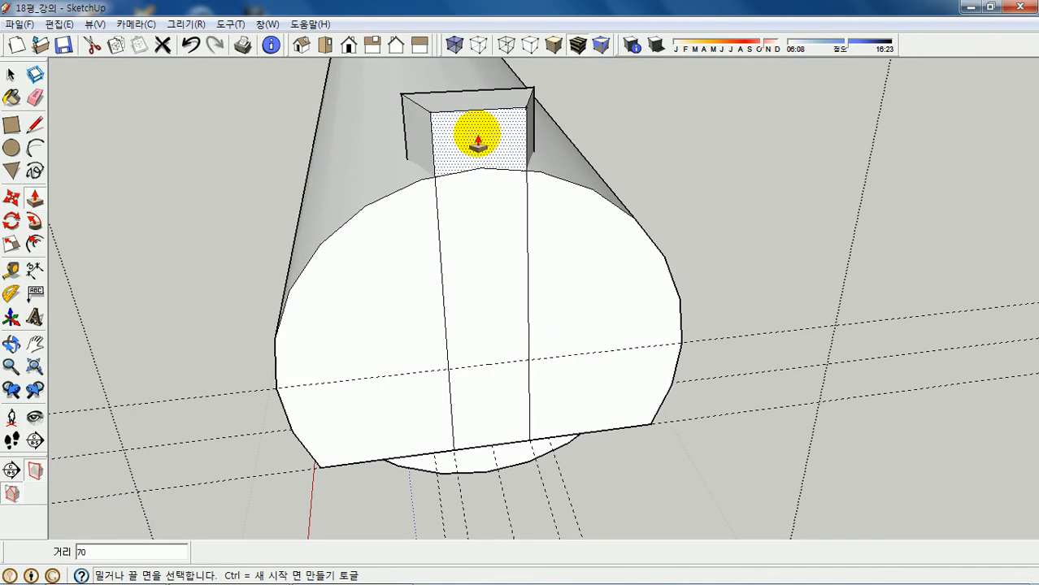
Remove the dovetail's front faces at the round beam's end to open the slot and the part projecting above
double_click(477, 134)
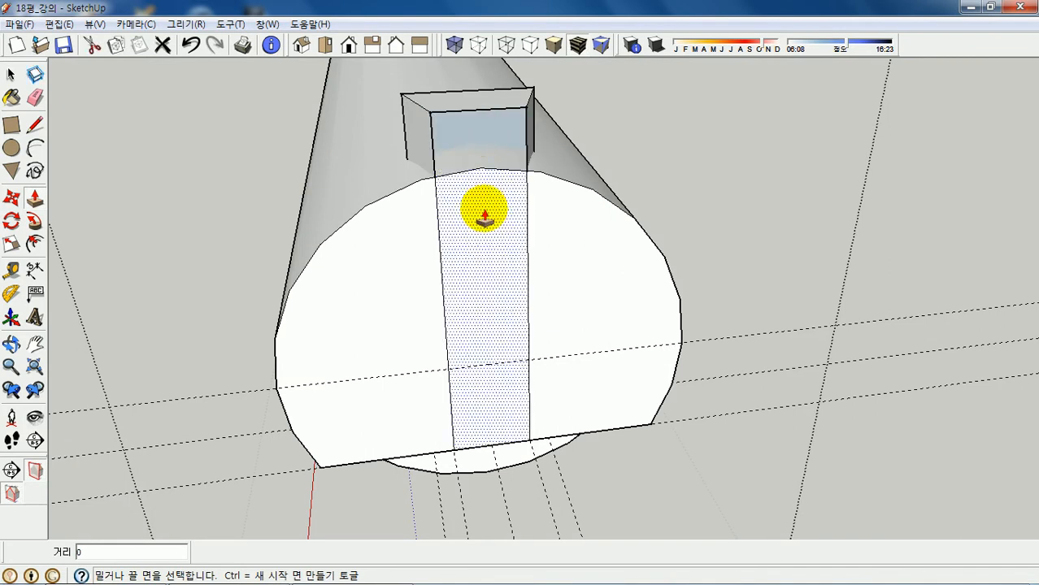
double_click(479, 252)
mouse_move(498, 189)
middle_mouse_down()
mouse_move(498, 205)
mouse_move(488, 187)
middle_mouse_up()
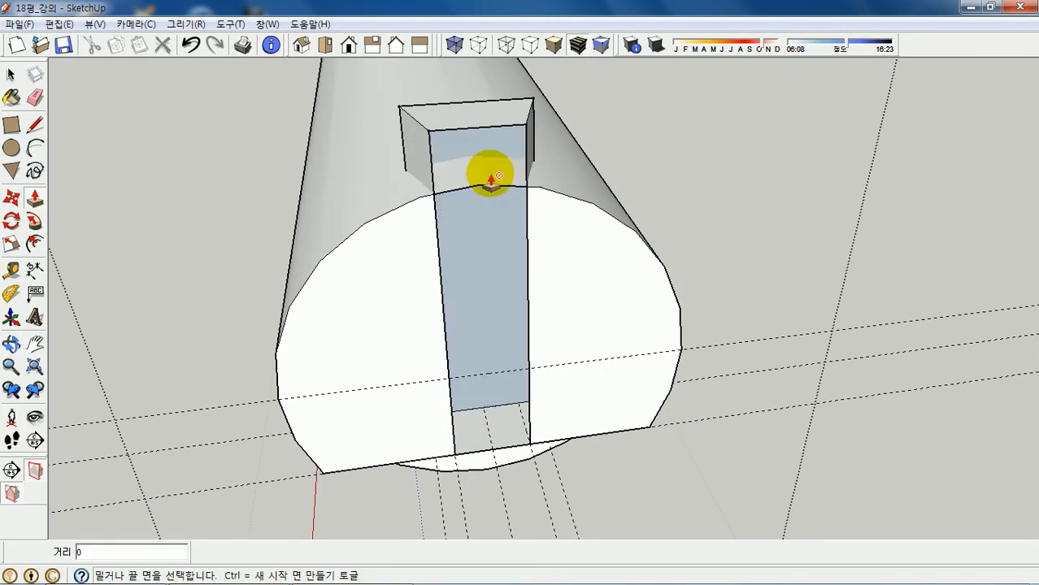
Select the dovetail slot's inner wall faces and intersect them with the model
key("space")
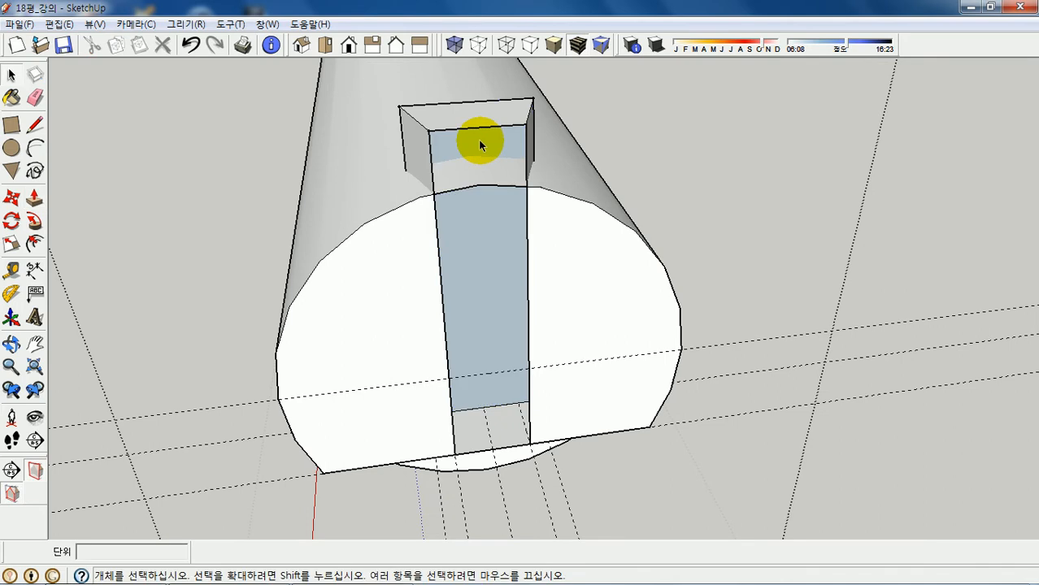
left_click(479, 144)
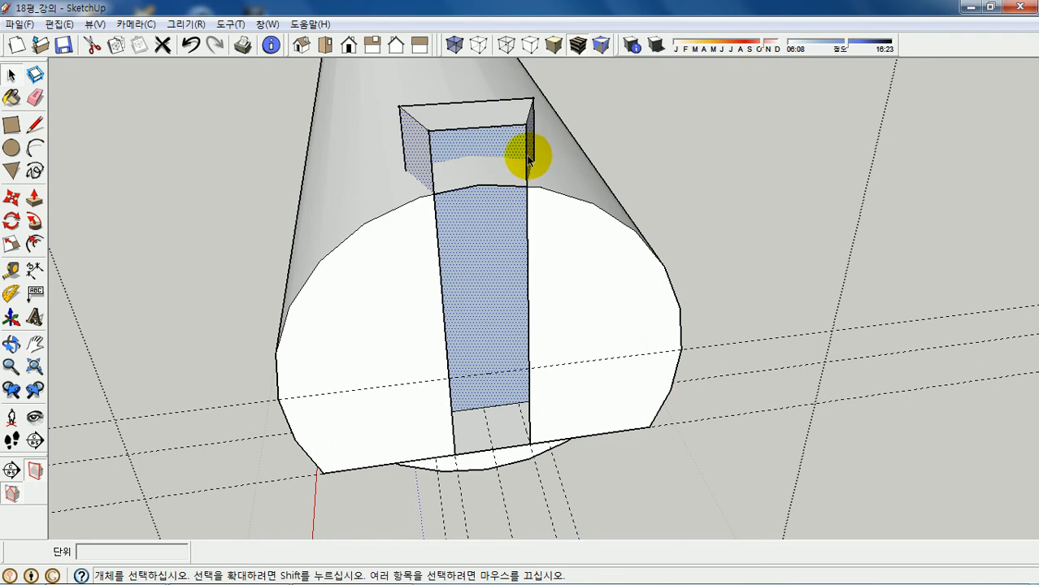
scroll(529, 160, "up", 1)
middle_click_drag(525, 152, 496, 137)
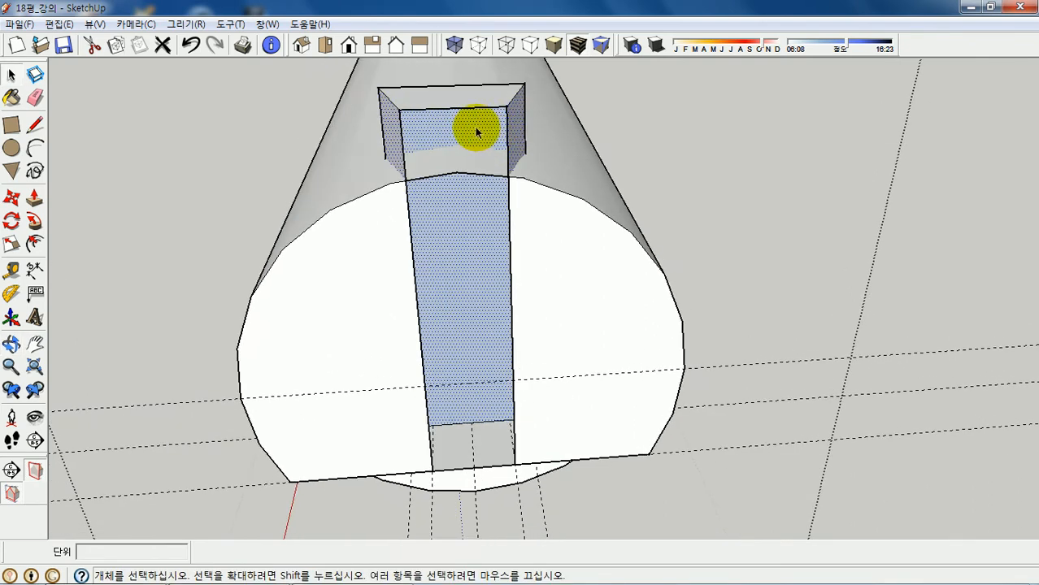
right_click(477, 133)
mouse_move(536, 281)
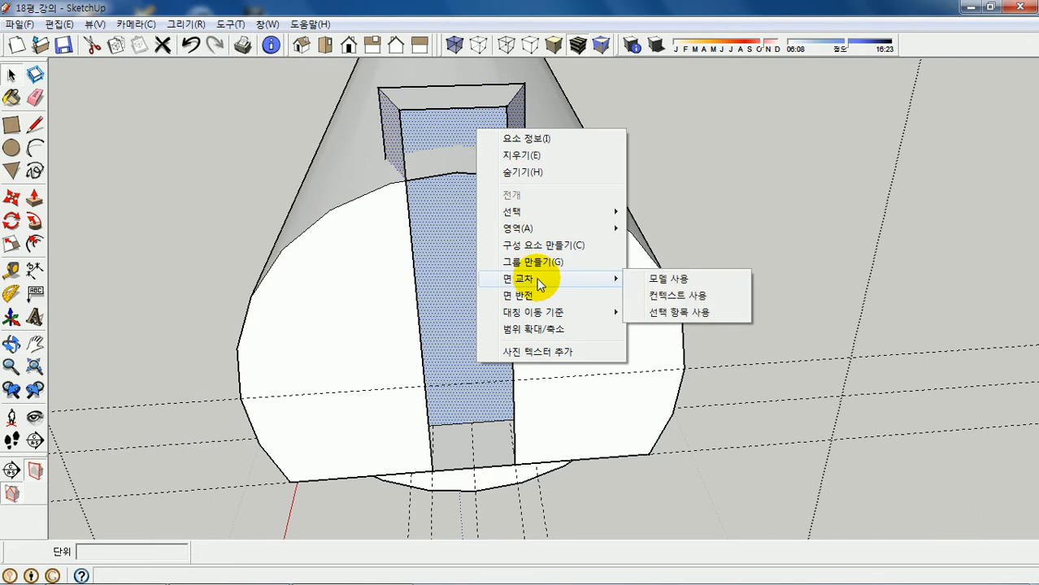
left_click(663, 278)
middle_click_drag(497, 156, 520, 145)
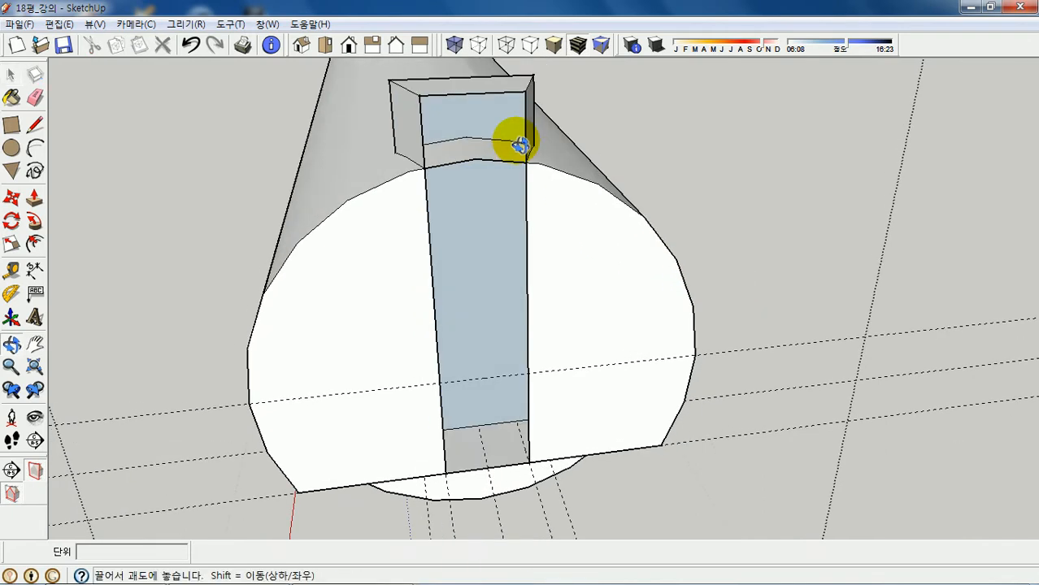
Erase the vertical edges of the dovetail walls that project above the round beam
scroll(516, 120, "up", 5)
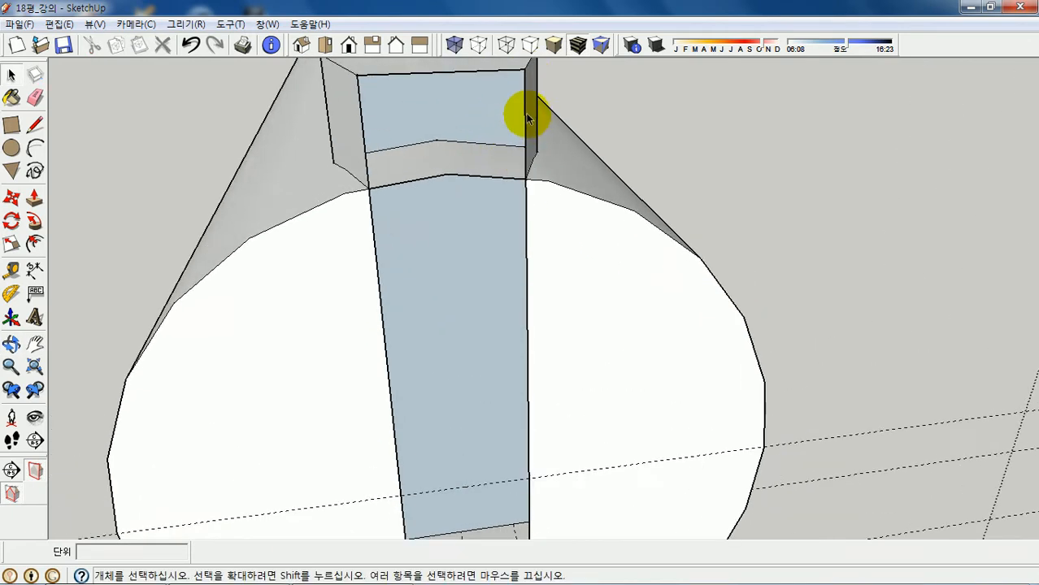
scroll(699, 371, "down", 6)
middle_click_drag(656, 311, 696, 214)
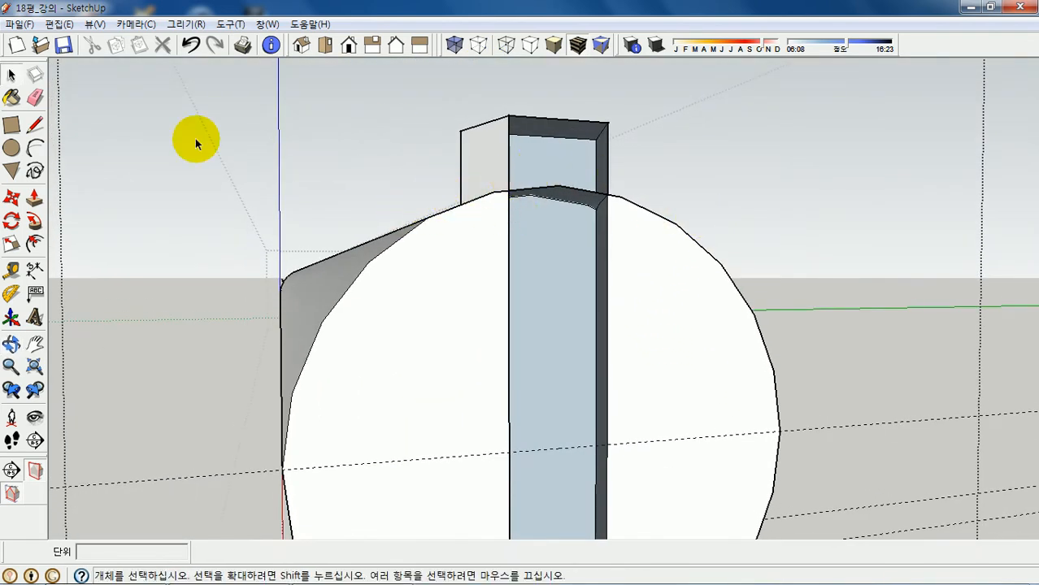
left_click(36, 95)
left_click_drag(459, 156, 617, 158)
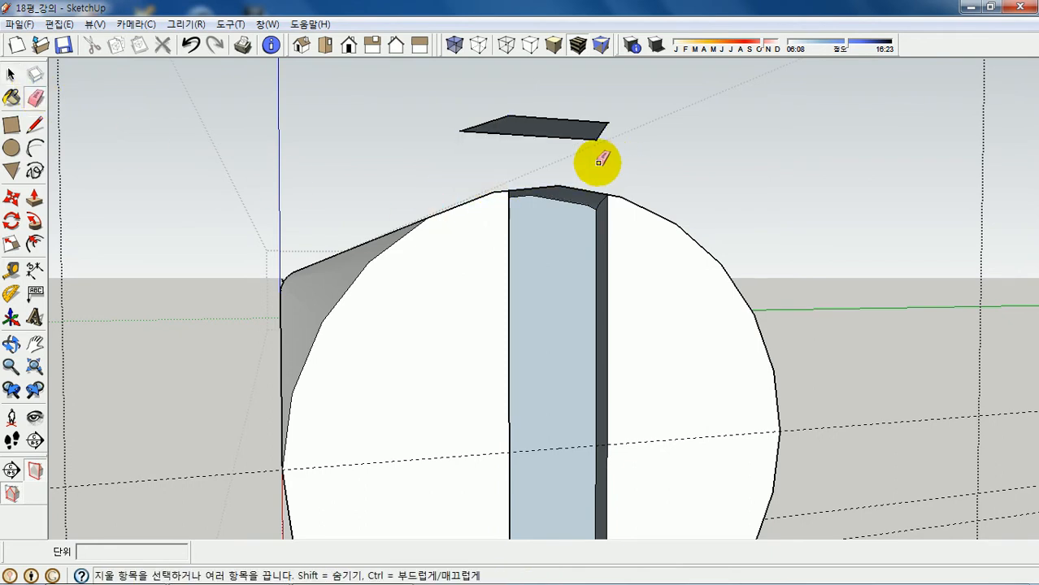
mouse_move(583, 186)
left_mouse_down()
mouse_move(583, 246)
mouse_move(556, 241)
left_mouse_up()
mouse_move(557, 209)
middle_mouse_down()
mouse_move(556, 237)
mouse_move(552, 200)
middle_mouse_up()
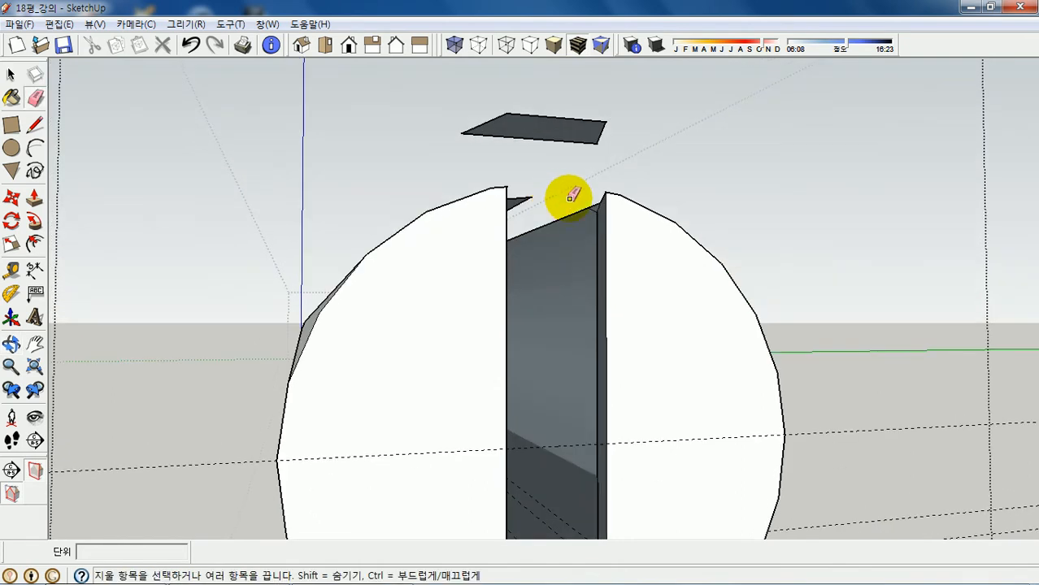
left_click(600, 199)
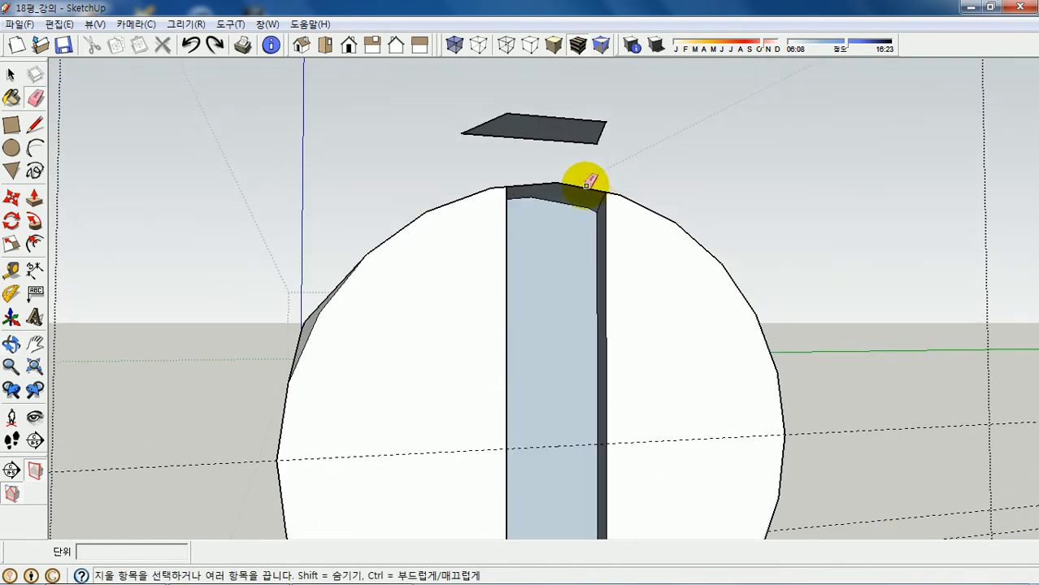
Erase the beam's upper outline edges spanning the dovetail slot and the floating face above the beam
middle_click_drag(594, 181, 584, 158)
mouse_move(581, 174)
left_mouse_down()
mouse_move(579, 183)
mouse_move(536, 181)
left_mouse_up()
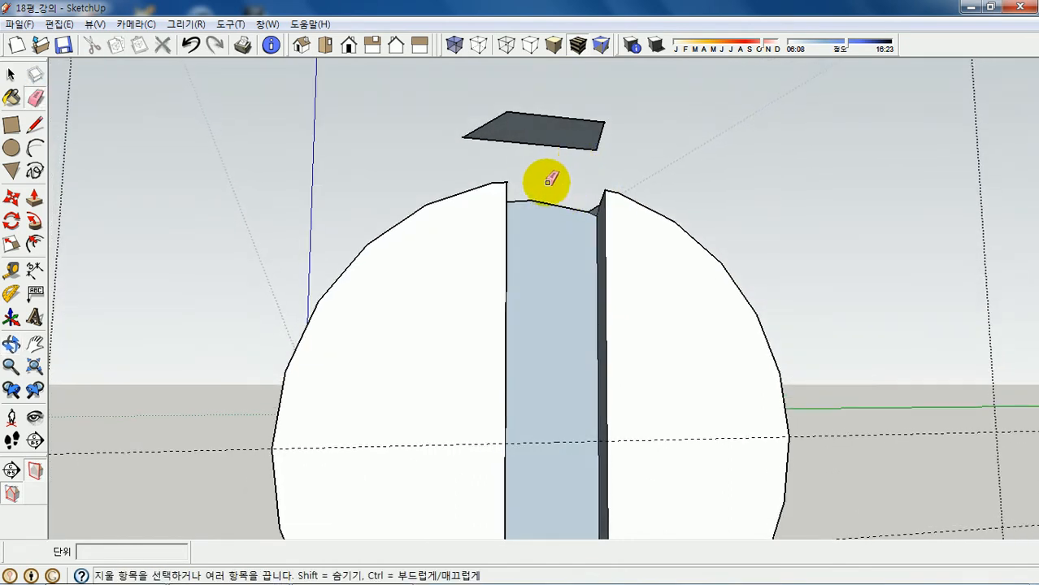
mouse_move(561, 102)
left_mouse_down()
mouse_move(550, 156)
mouse_move(539, 156)
left_mouse_up()
left_click_drag(471, 113, 612, 128)
Erase the leftover edges at the two upper inner corners of the dovetail slot
middle_click_drag(579, 217, 612, 351)
scroll(589, 137, "up", 2)
scroll(588, 138, "up", 5)
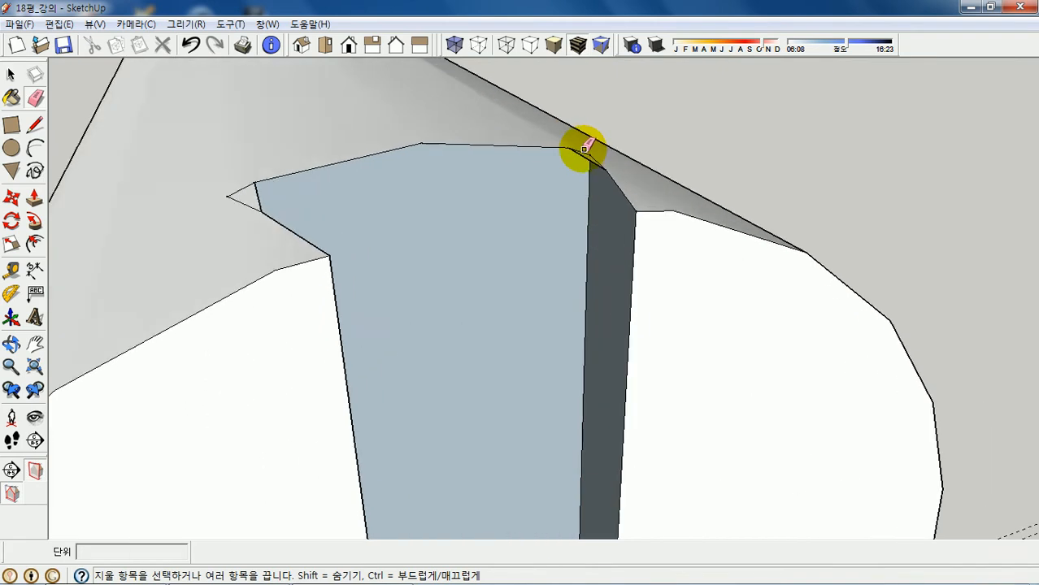
mouse_move(587, 146)
middle_mouse_down()
mouse_move(568, 199)
mouse_move(506, 233)
middle_mouse_up()
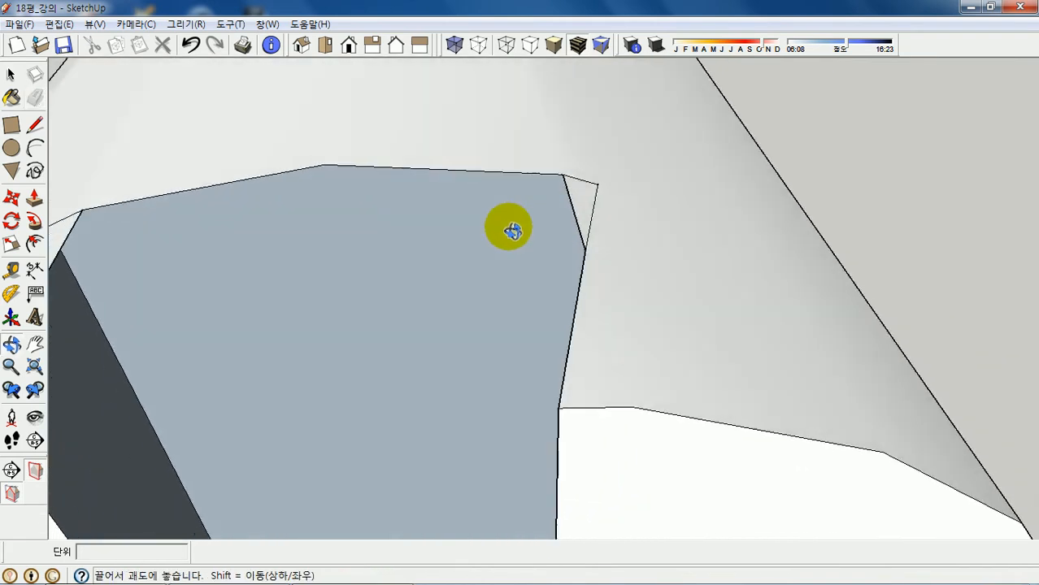
left_click(573, 204)
mouse_move(577, 204)
middle_mouse_down()
mouse_move(596, 181)
mouse_move(355, 234)
middle_mouse_up()
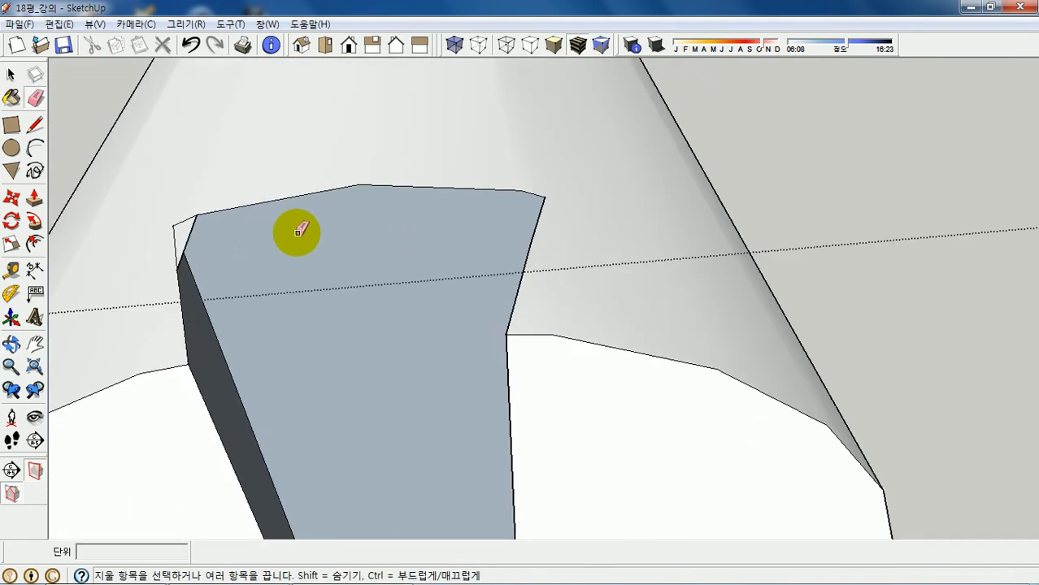
left_click(193, 230)
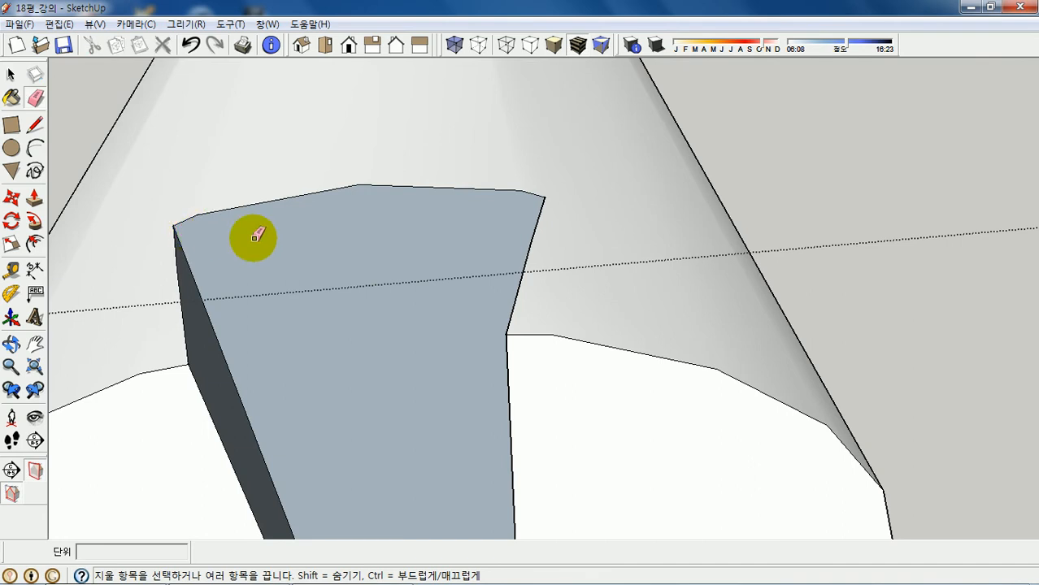
Erase the front edge closing the dovetail slot at the beam's underside
scroll(530, 186, "down", 5)
scroll(506, 429, "up", 4)
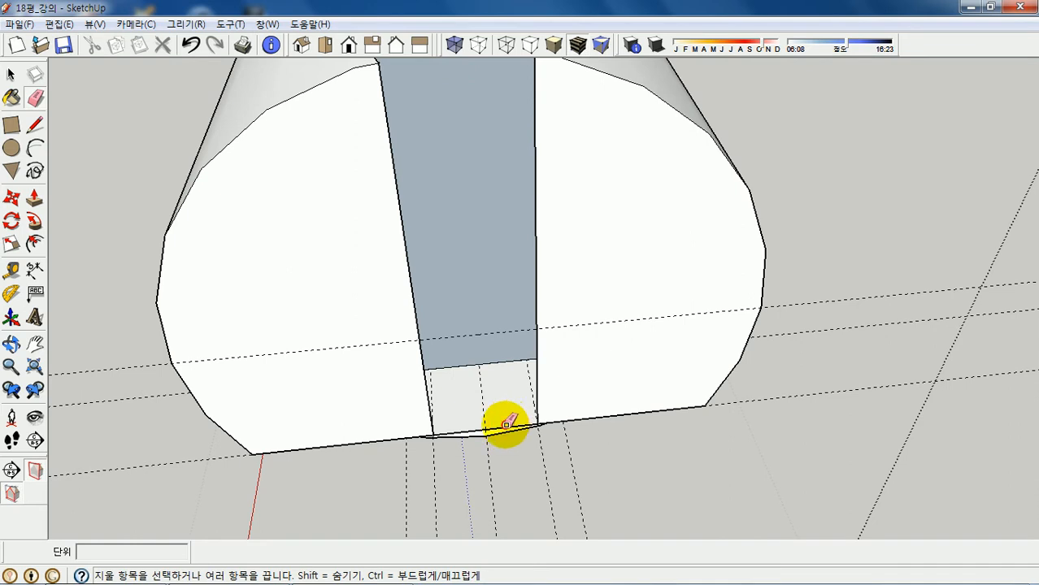
mouse_move(498, 400)
middle_mouse_down()
mouse_move(495, 327)
mouse_move(494, 348)
mouse_move(428, 348)
middle_mouse_up()
left_click(509, 370)
Select the dovetail slot's inner faces and reverse them so their front sides face outward
key("space")
scroll(453, 173, "up", 5)
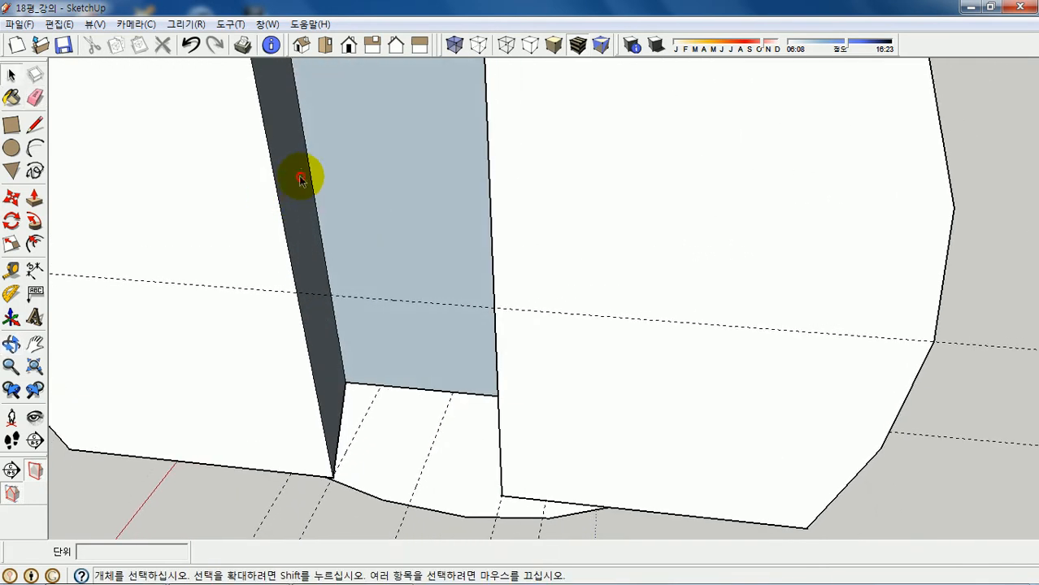
left_click(387, 174)
middle_click_drag(408, 199, 745, 170)
left_click(746, 156, "shift")
right_click(732, 148)
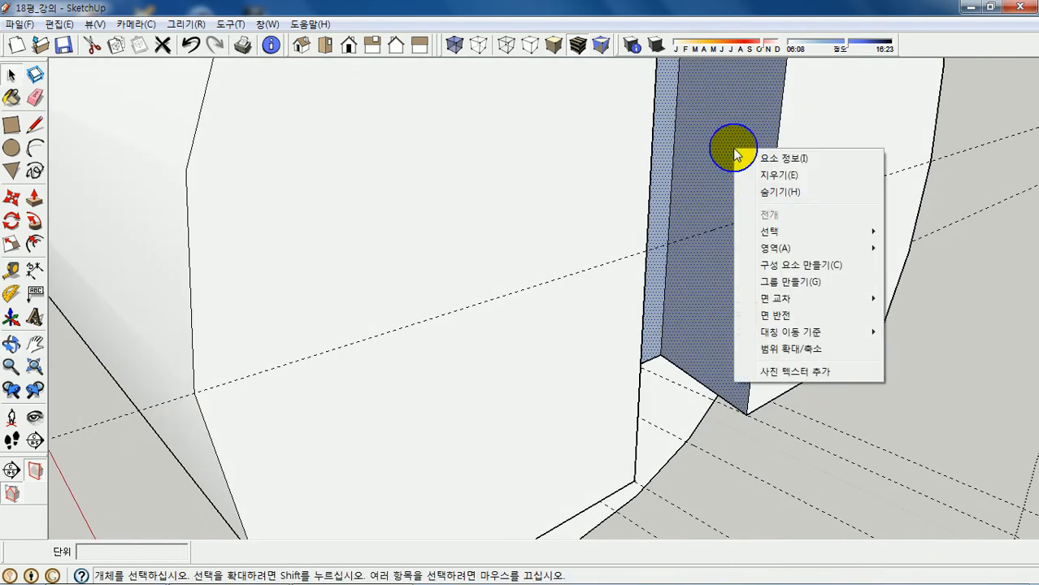
left_click(808, 316)
Delete all guide lines from the model
middle_click_drag(587, 335, 588, 163)
scroll(589, 164, "down", 10)
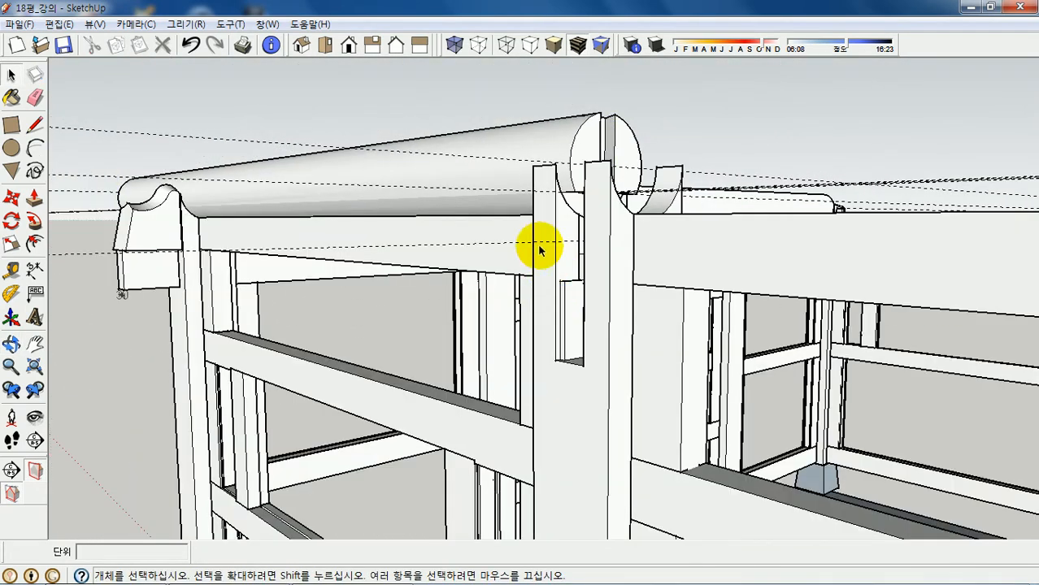
middle_click_drag(539, 250, 689, 285)
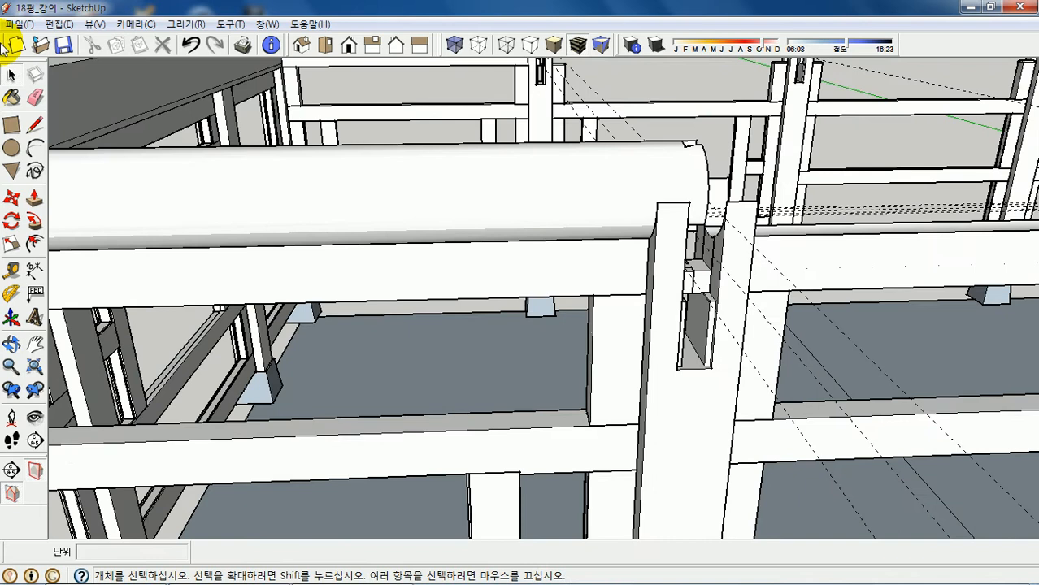
left_click(59, 24)
left_click(136, 165)
Copy the round beam 900 along its length so the copy extends past the slotted end
left_click(688, 231)
key("m")
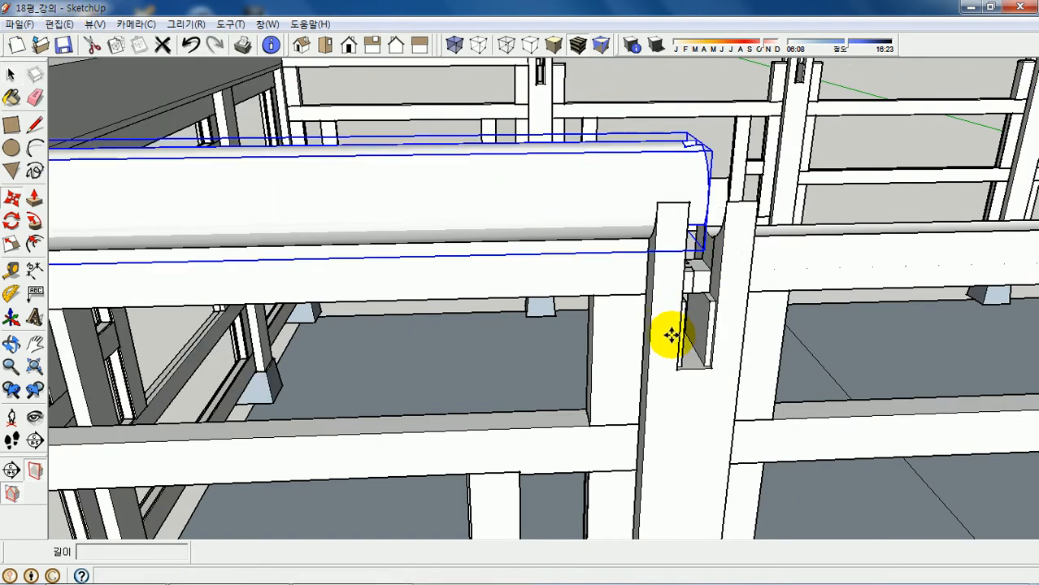
left_click(823, 417, "ctrl")
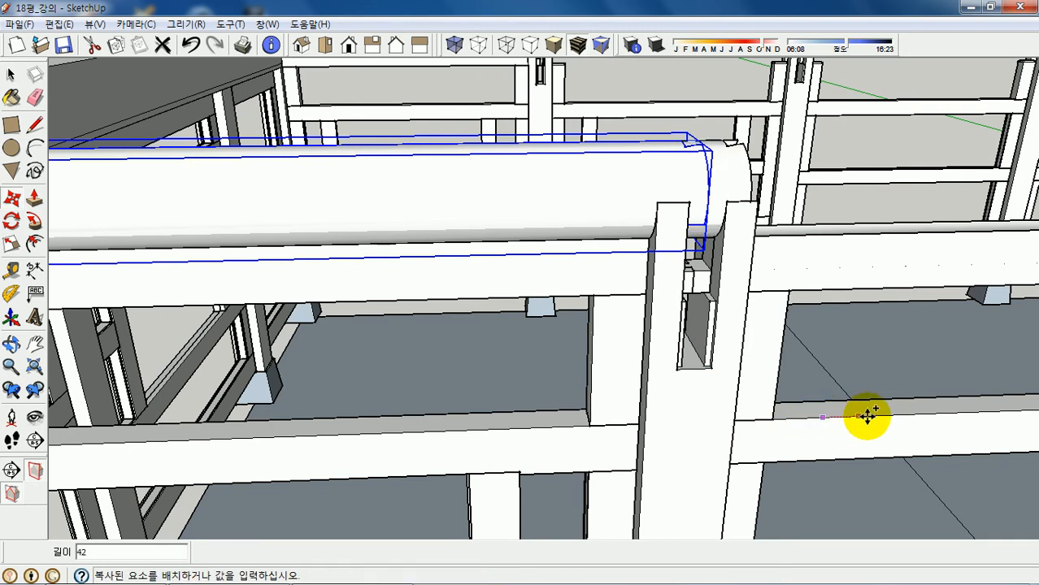
type("900")
key("Return")
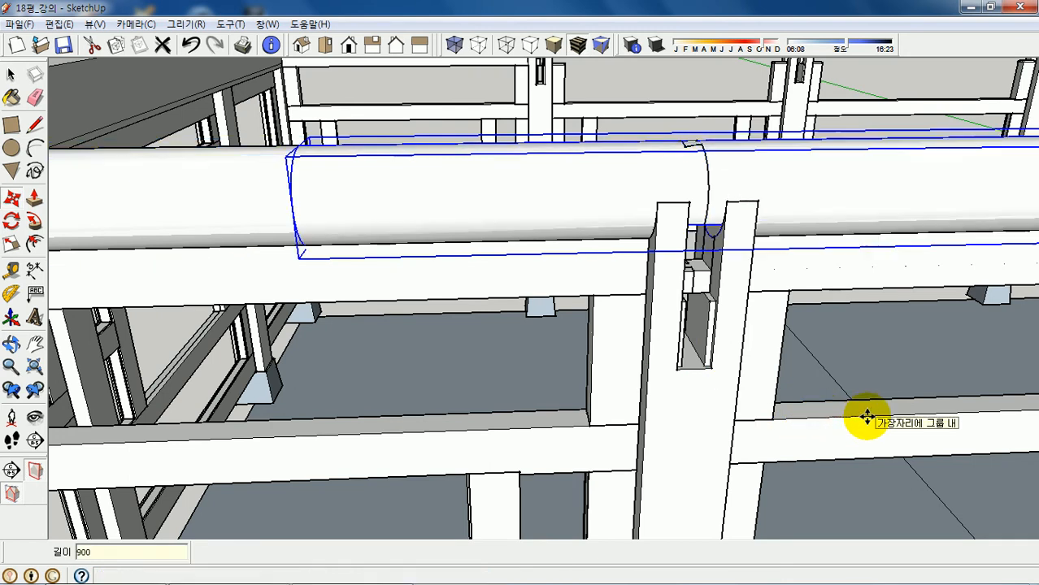
key("space")
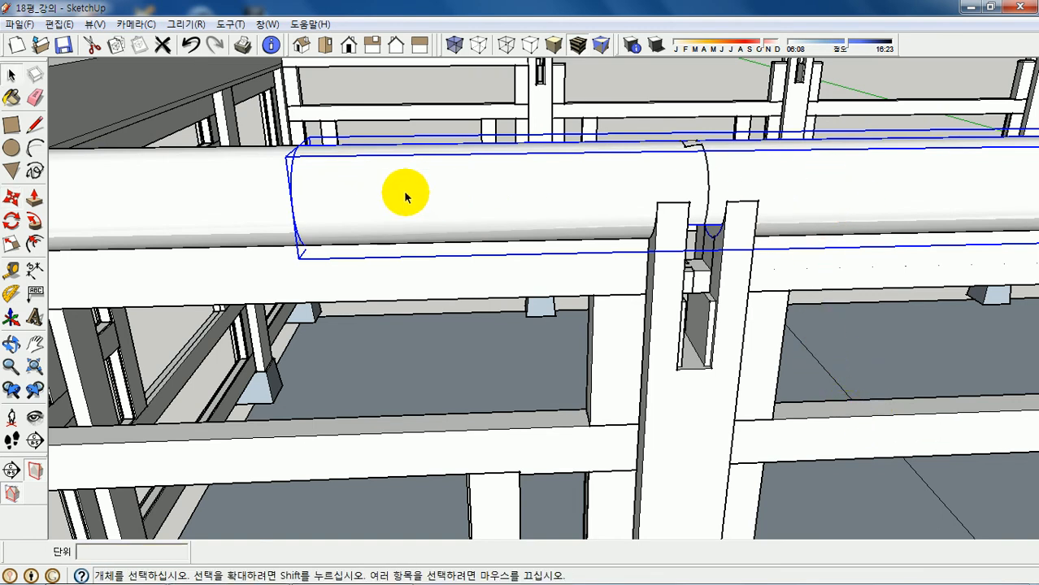
Open the copied round beam for editing and push its plain end face inward 301 to the notch corner
scroll(221, 203, "down", 3)
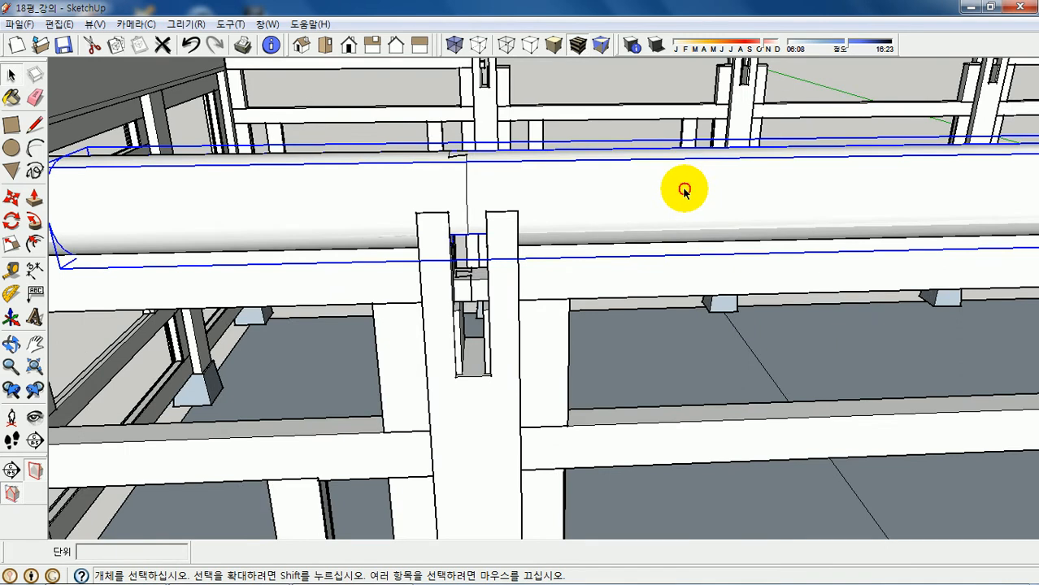
double_click(685, 191)
middle_click_drag(685, 192, 939, 135)
scroll(939, 134, "down", 3)
scroll(792, 173, "down", 2)
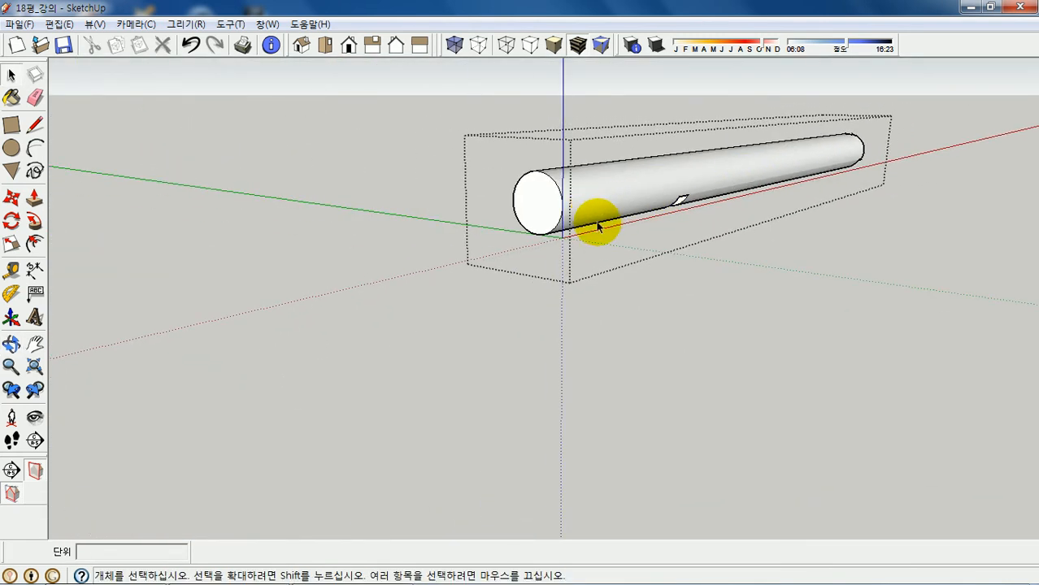
key("p")
left_click(540, 213)
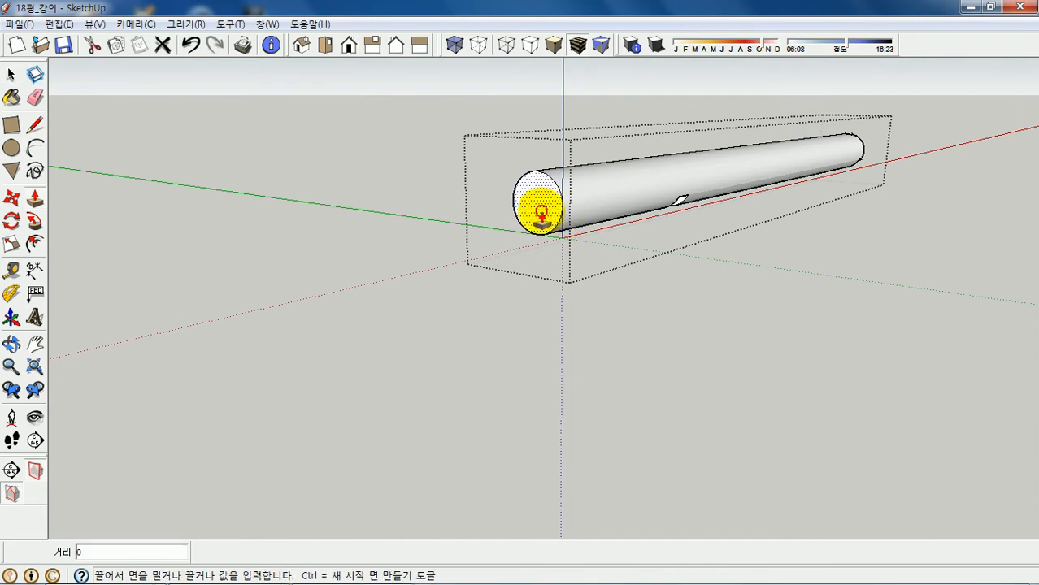
left_click(600, 213)
left_click(547, 211)
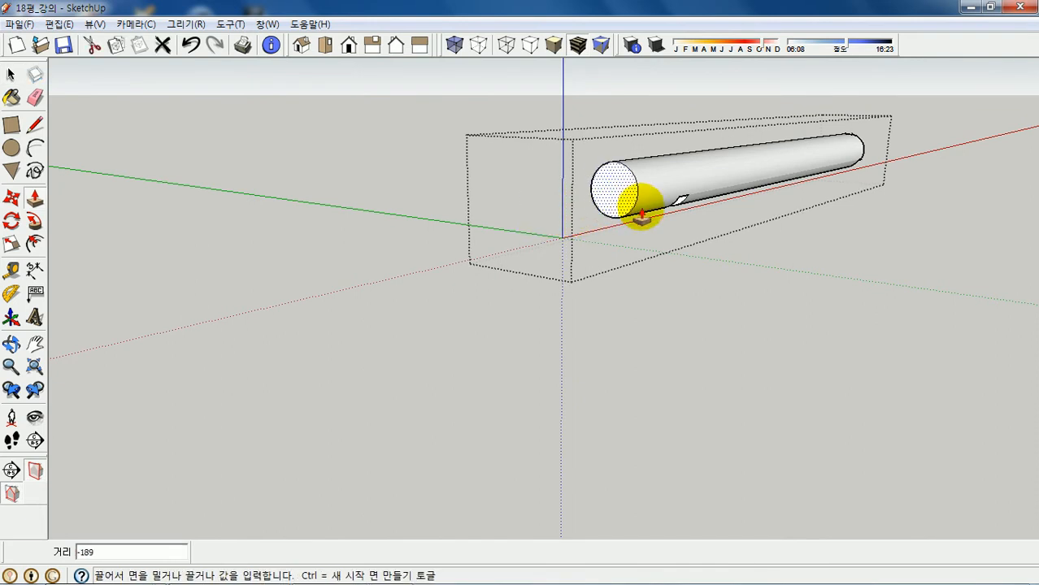
scroll(664, 213, "up", 1)
scroll(664, 213, "up", 1)
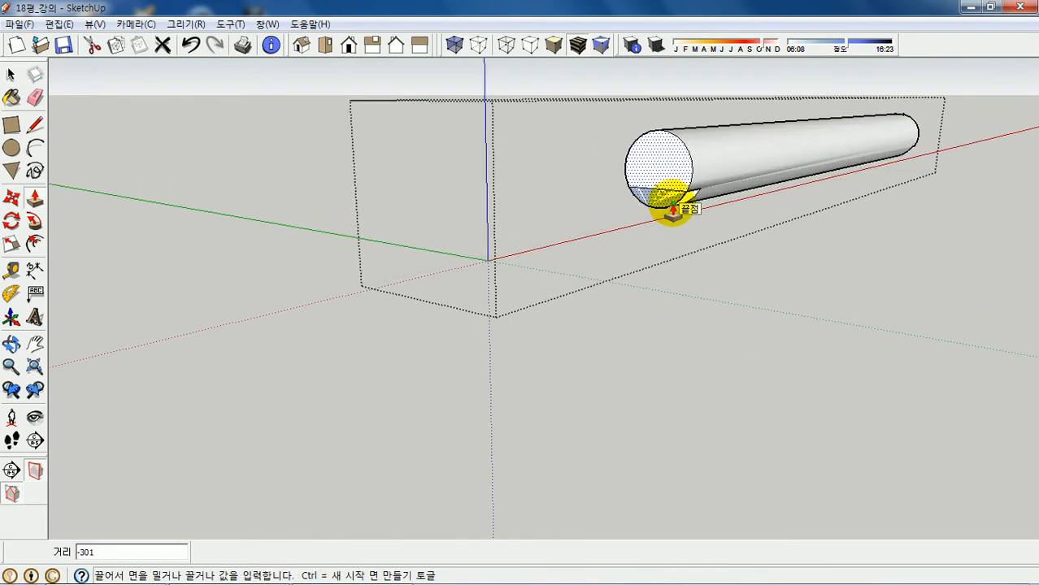
left_click(673, 209)
Delete the leftover arc below the notch line at the copied beam's open end
middle_click_drag(731, 191, 765, 150)
scroll(687, 174, "up", 3)
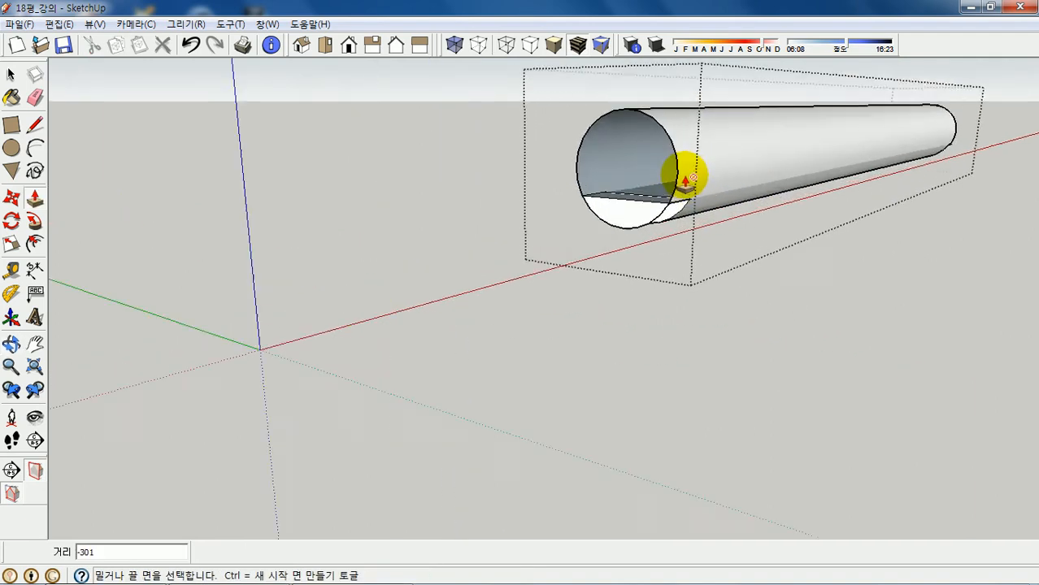
scroll(722, 186, "up", 1)
key("space")
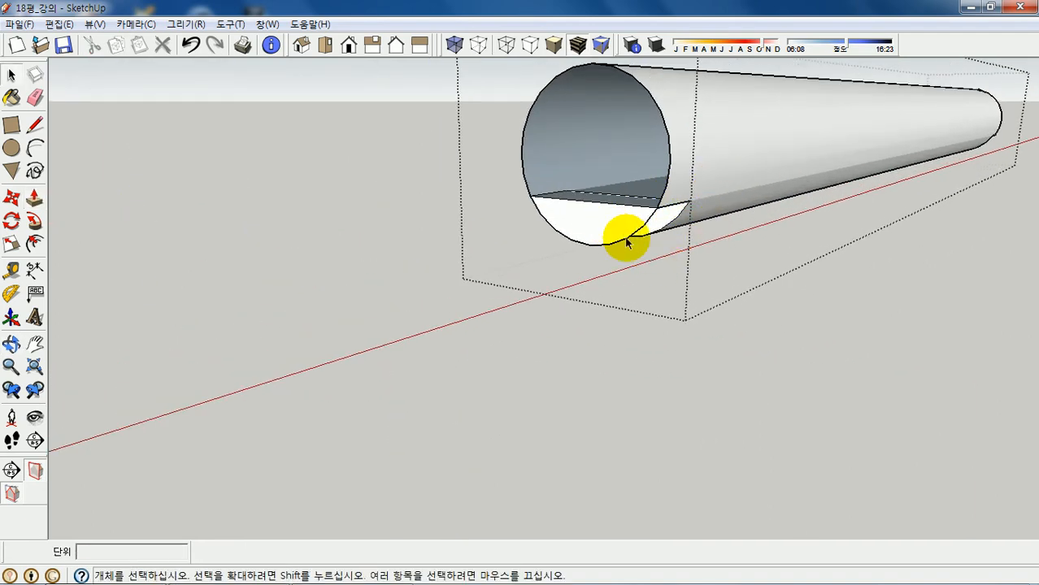
key("Delete")
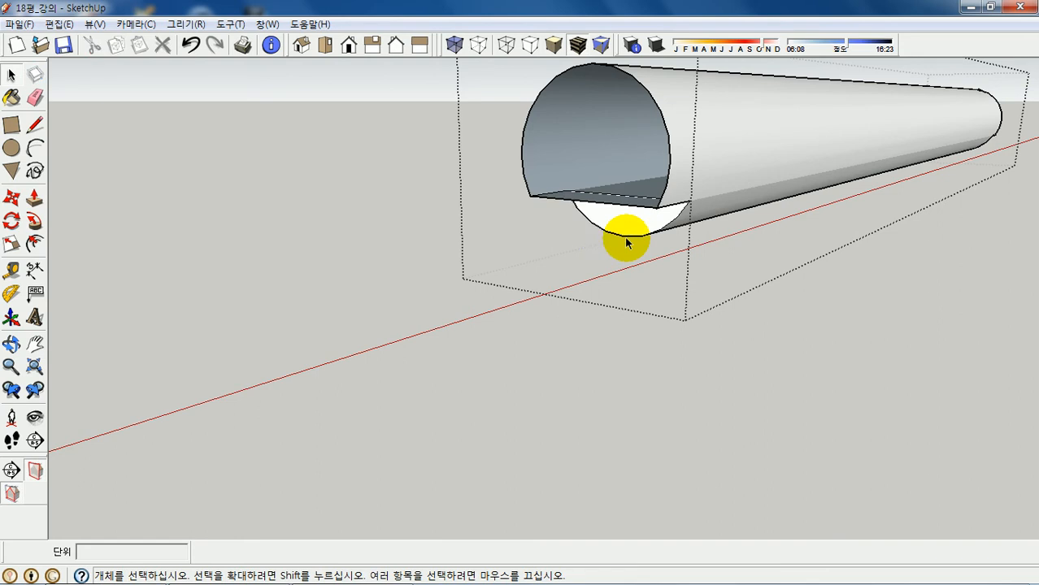
Close the copied beam's open end with a line along the notch edge and push the new end face inward 1
key("l")
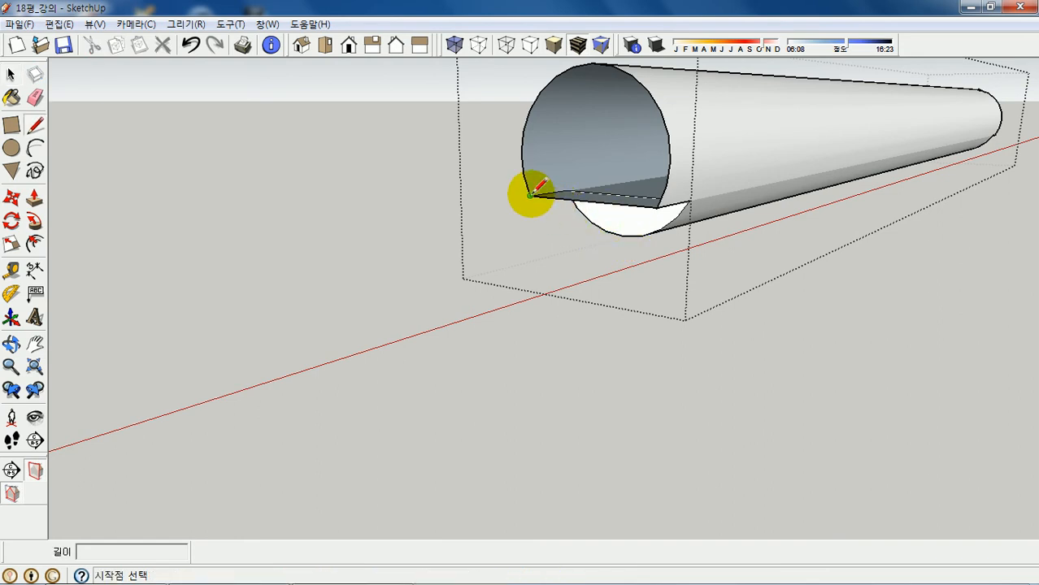
left_click(658, 208)
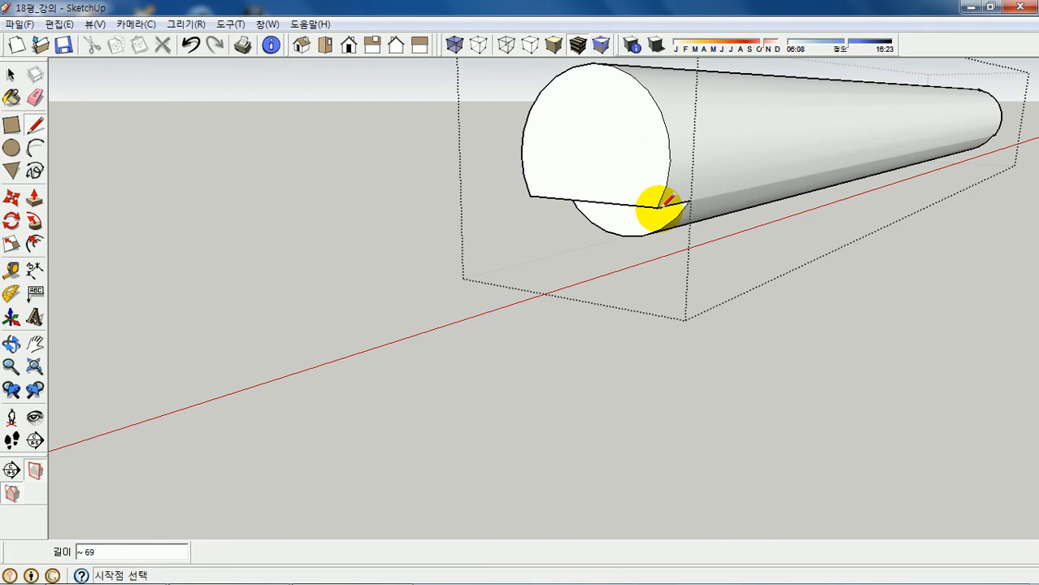
key("p")
left_click(622, 167)
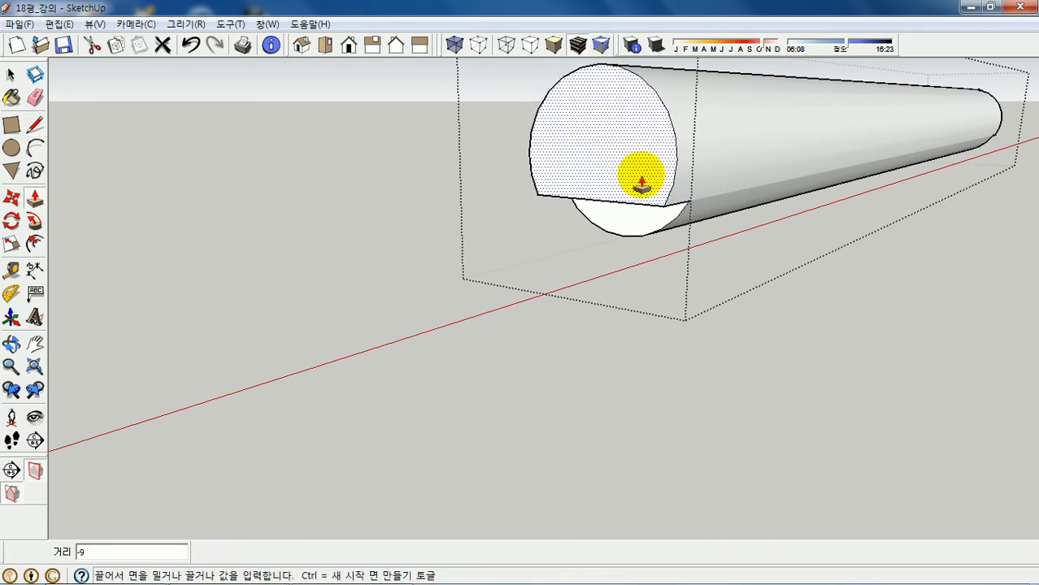
type("1")
key("Return")
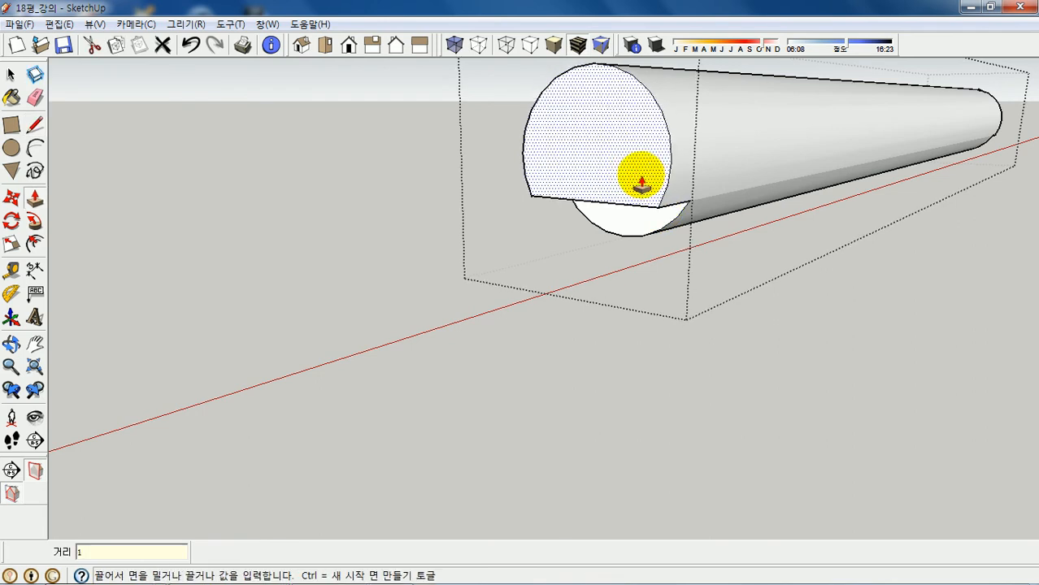
key("space")
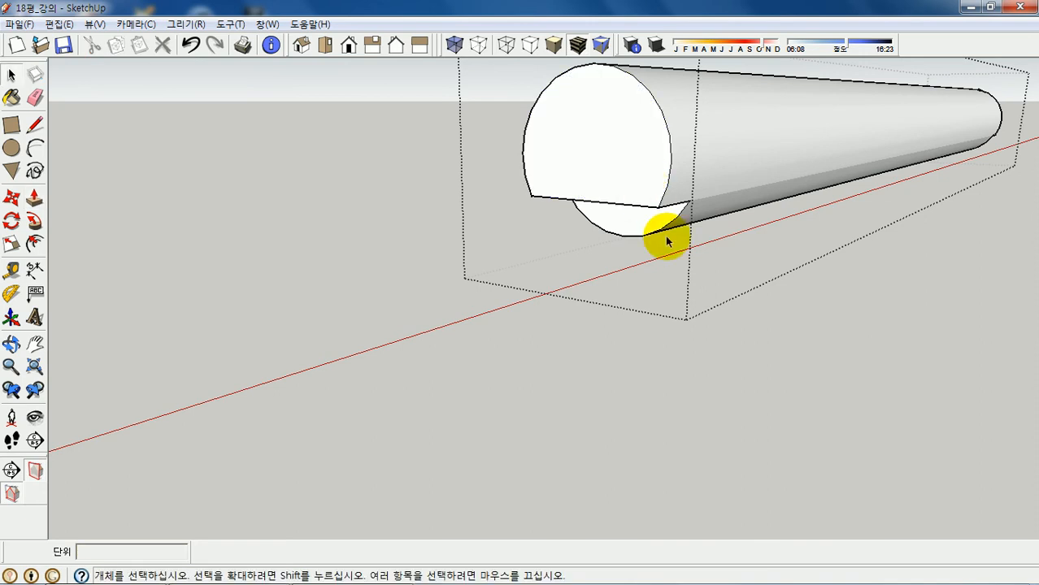
left_click(759, 323)
Reopen the copied round beam for editing from below the joint and show the rest of the model around it
middle_click_drag(685, 208, 504, 169)
scroll(619, 130, "up", 7)
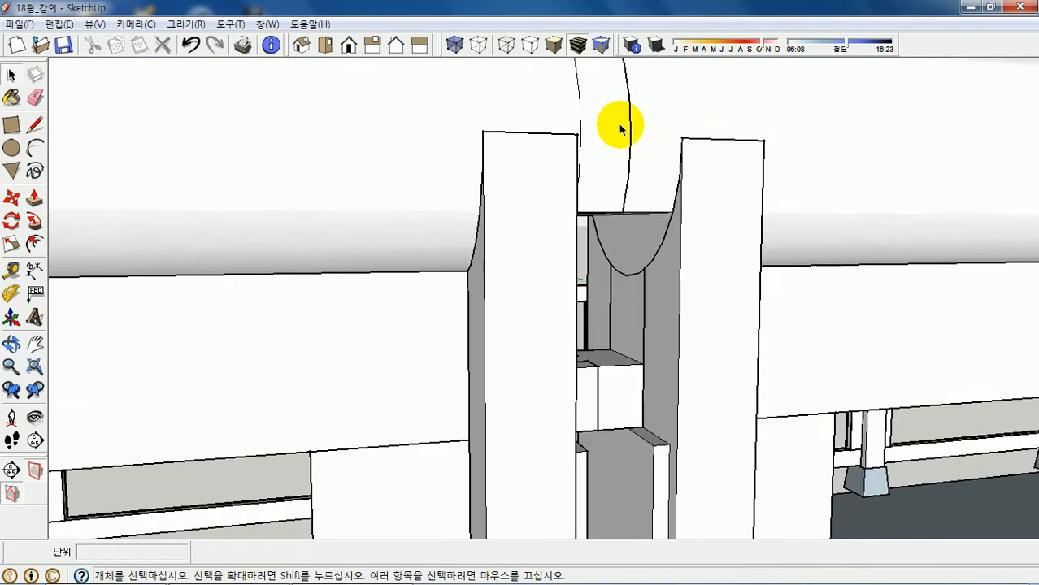
middle_click_drag(633, 214, 622, 127)
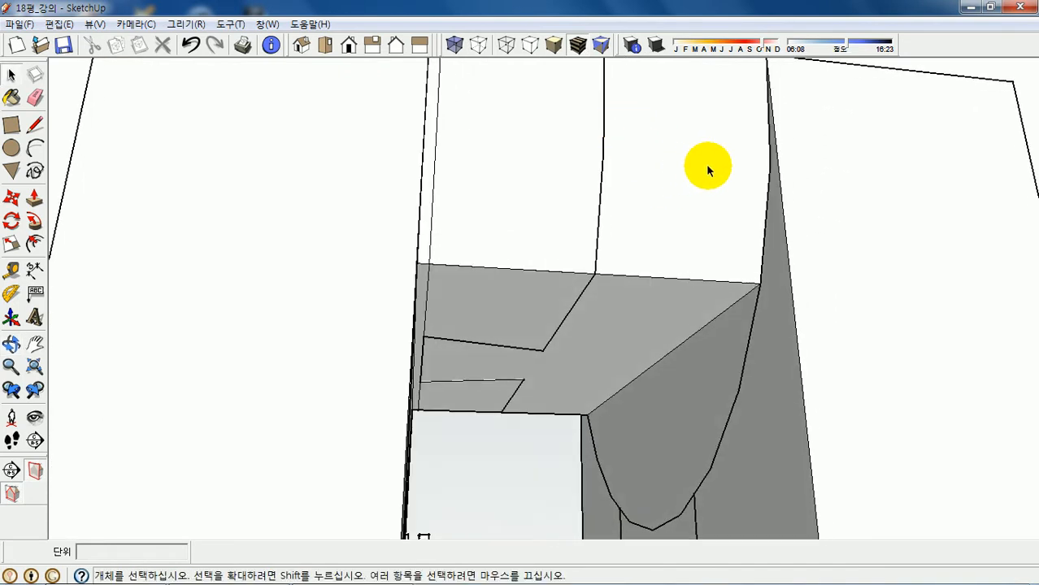
scroll(643, 215, "down", 3)
double_click(655, 197)
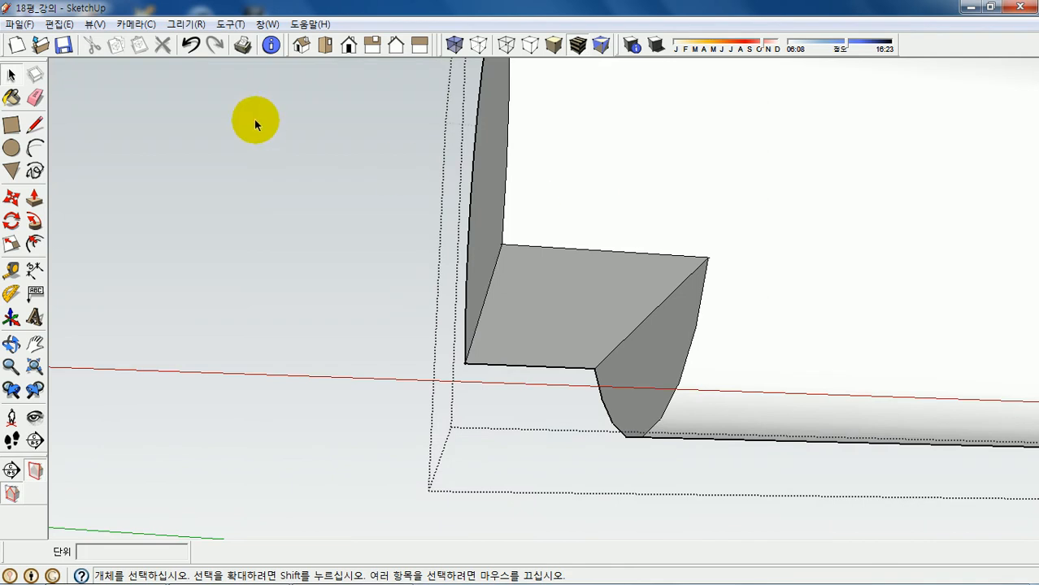
left_click(96, 24)
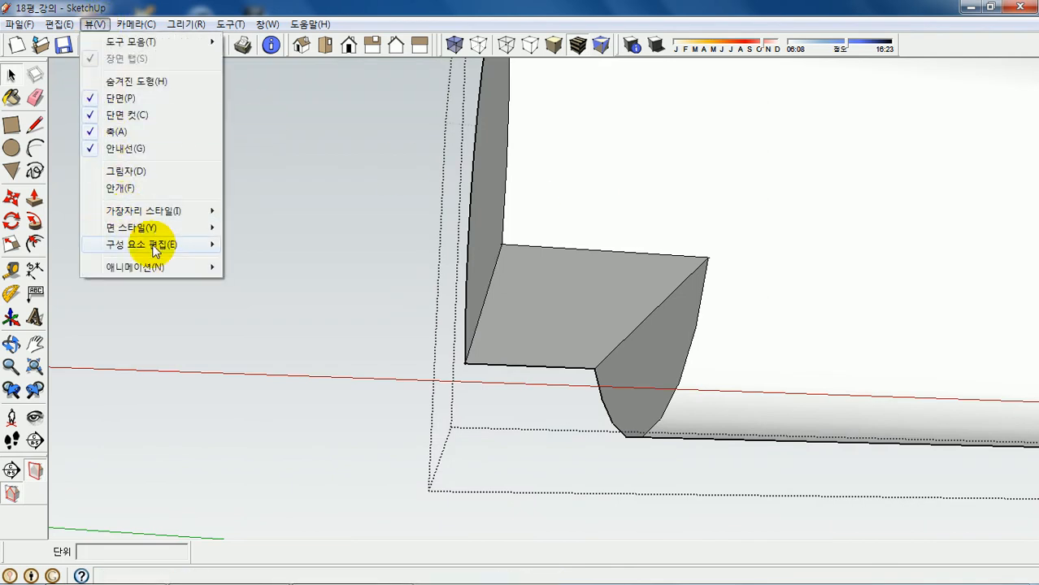
mouse_move(213, 244)
left_click(284, 245)
Trace both sides of the neighbouring beam's dovetail slot with lines on the underside of the copied beam's notch
scroll(549, 272, "up", 5)
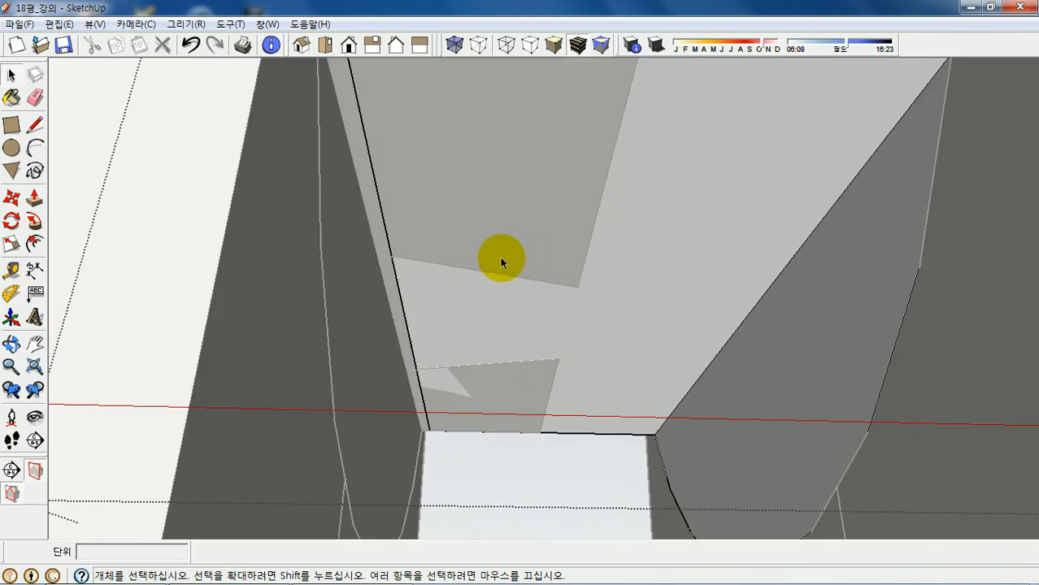
key("l")
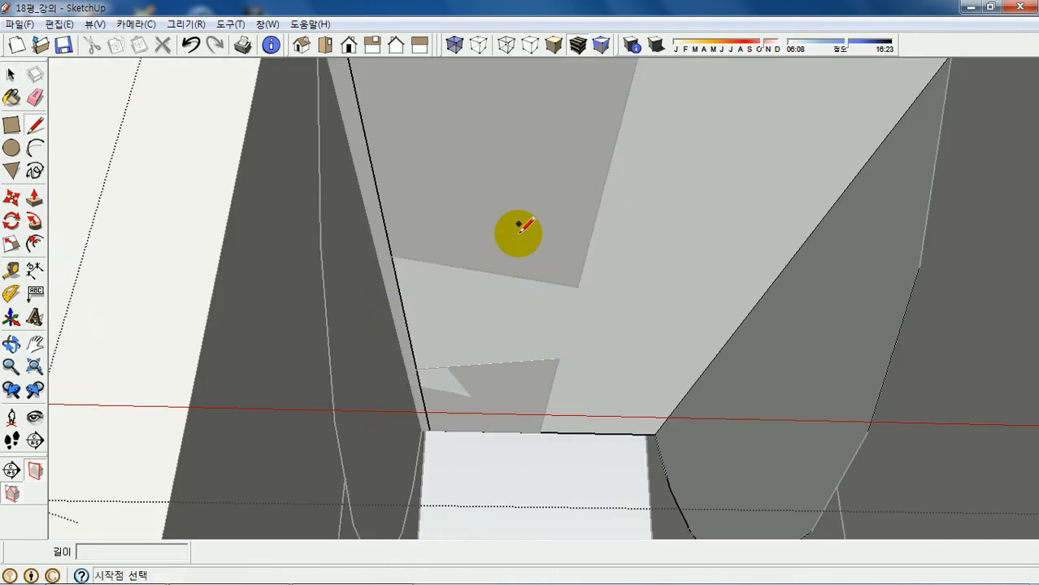
scroll(515, 229, "down", 1)
scroll(589, 214, "down", 1)
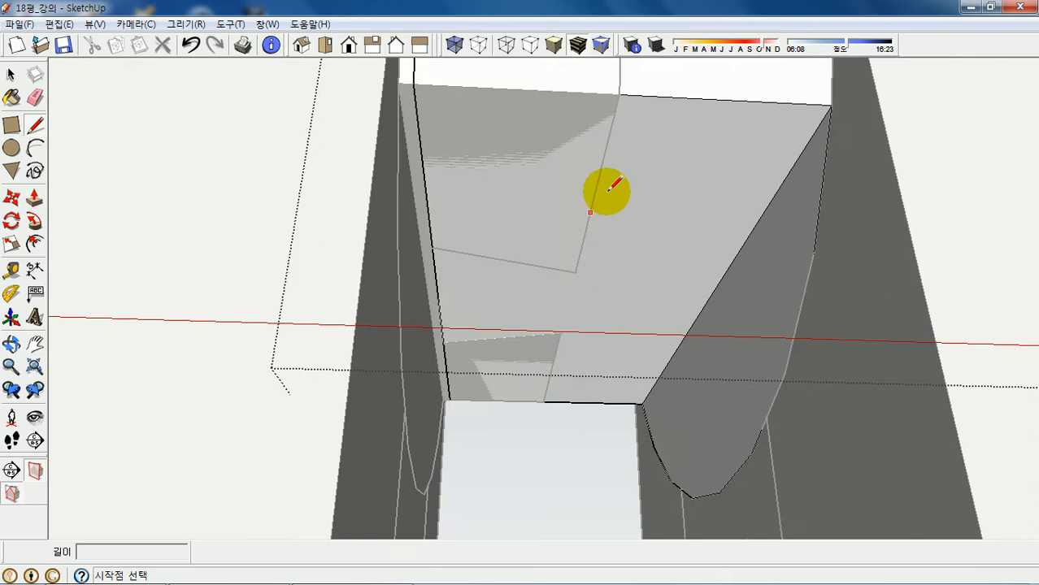
left_click(619, 95)
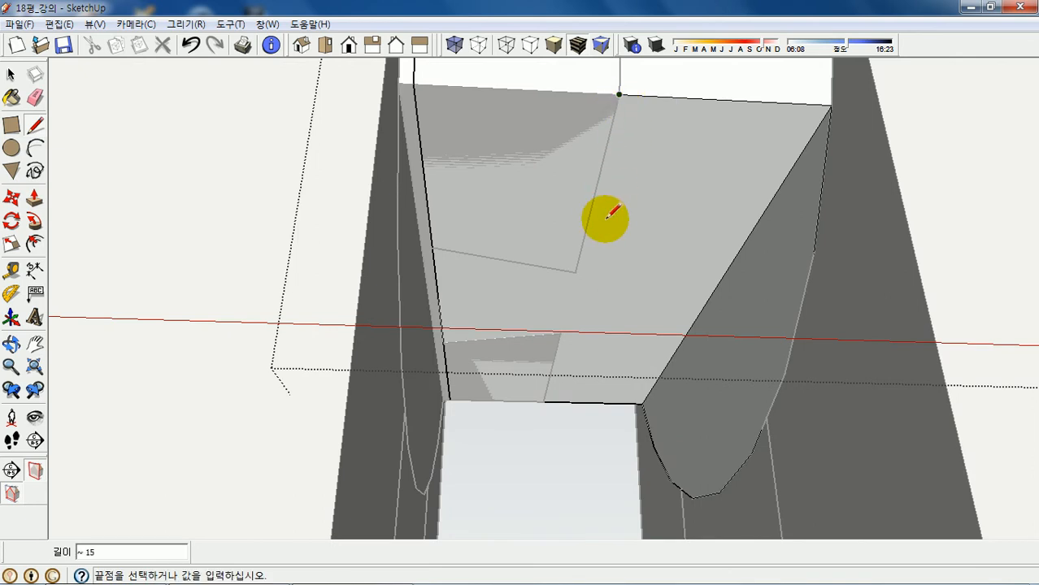
left_click(576, 273)
left_click(433, 248)
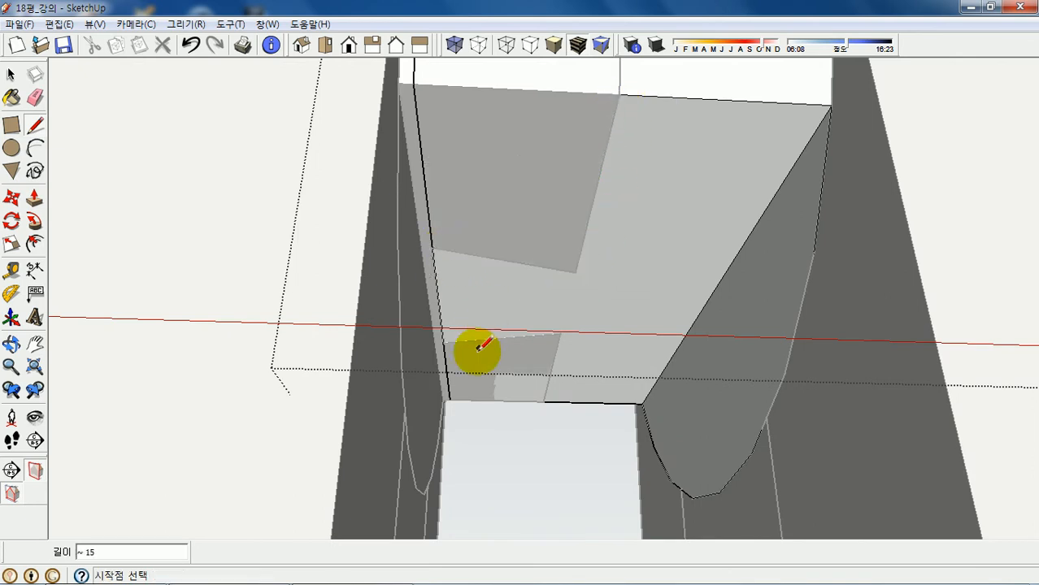
left_click(443, 343)
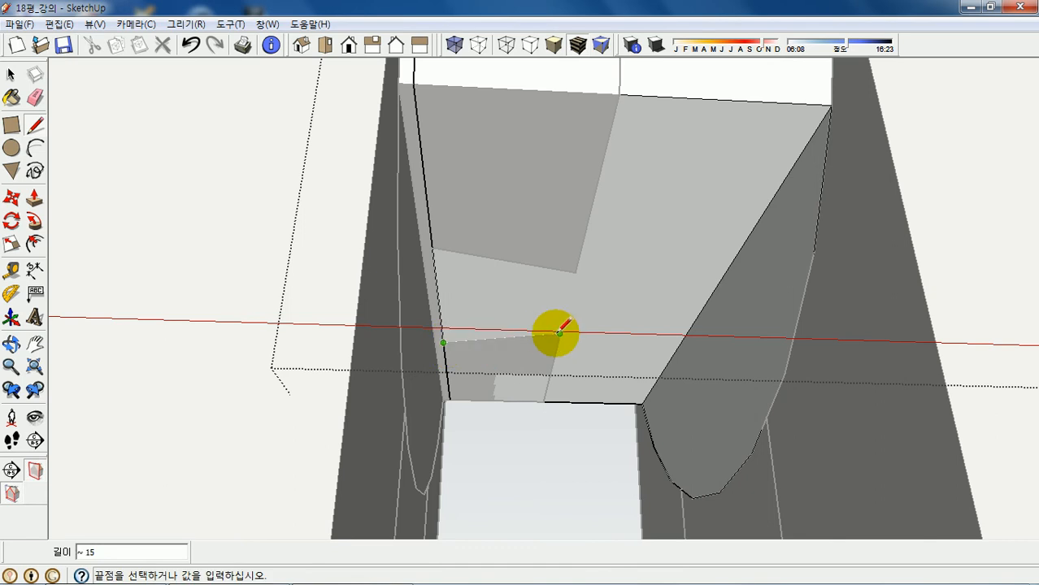
left_click(543, 401)
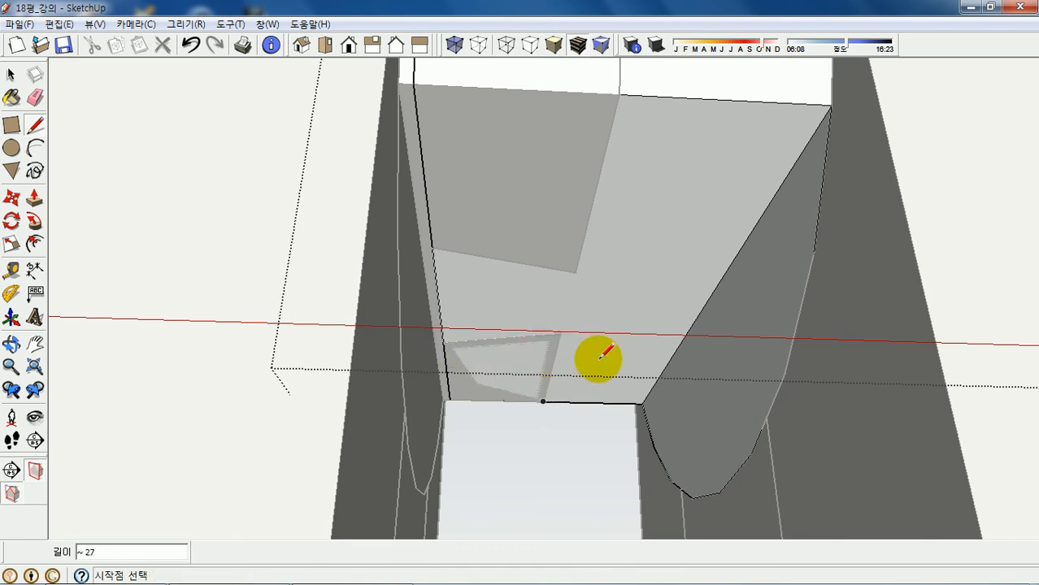
middle_click_drag(585, 308, 518, 307)
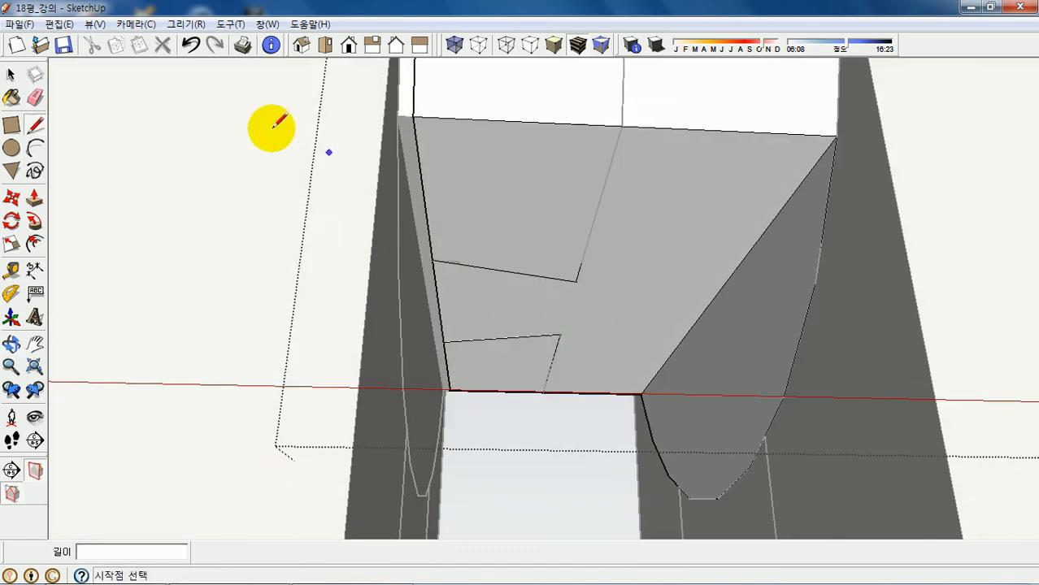
Hide the rest of the model while the copied beam is open for editing
left_click(95, 24)
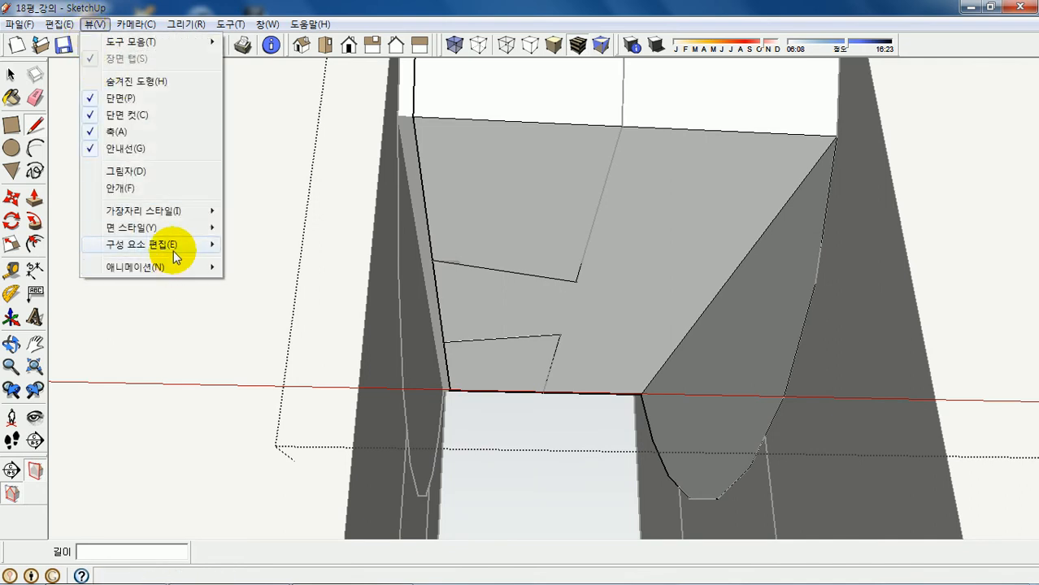
mouse_move(173, 251)
left_click(265, 245)
Draw two vertical lines on the copied beam's end face, from the dovetail outline's outer corners up to the top edge
middle_click_drag(642, 258, 803, 323)
middle_click_drag(618, 236, 786, 181)
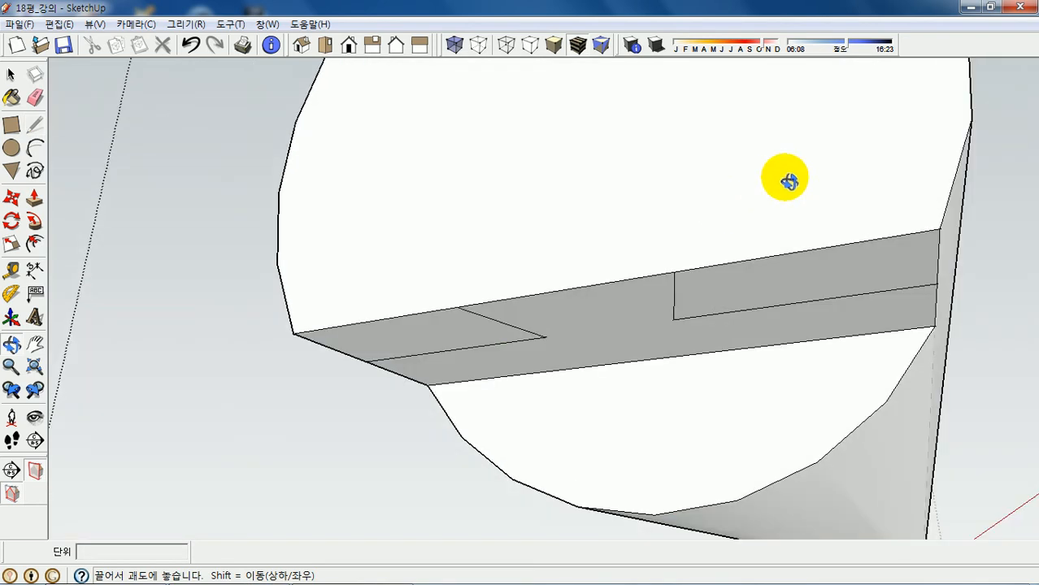
key("l")
left_click(674, 270)
middle_click_drag(688, 348, 696, 399)
scroll(696, 400, "down", 3)
scroll(700, 386, "down", 2)
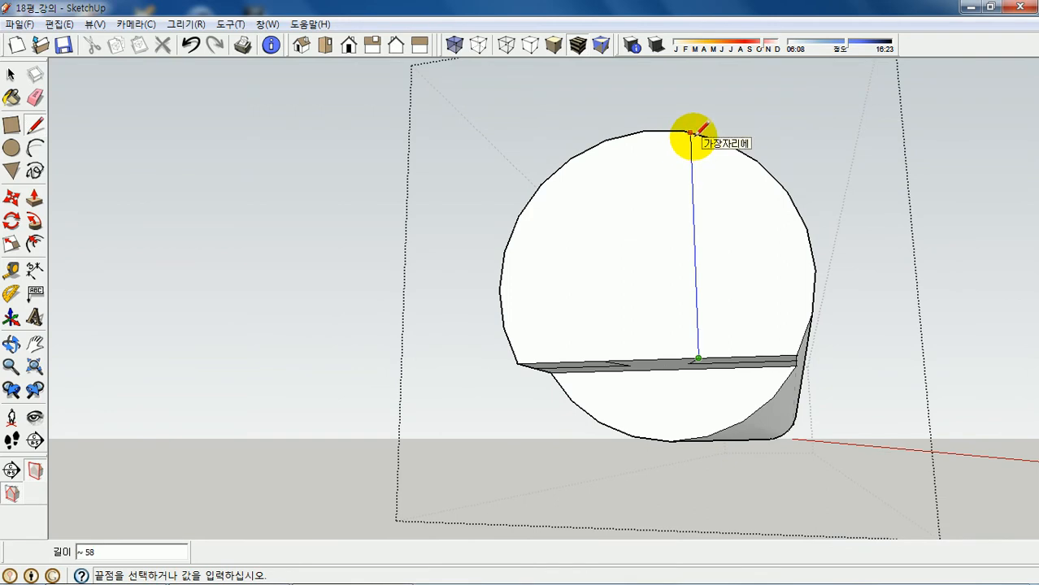
left_click(603, 360)
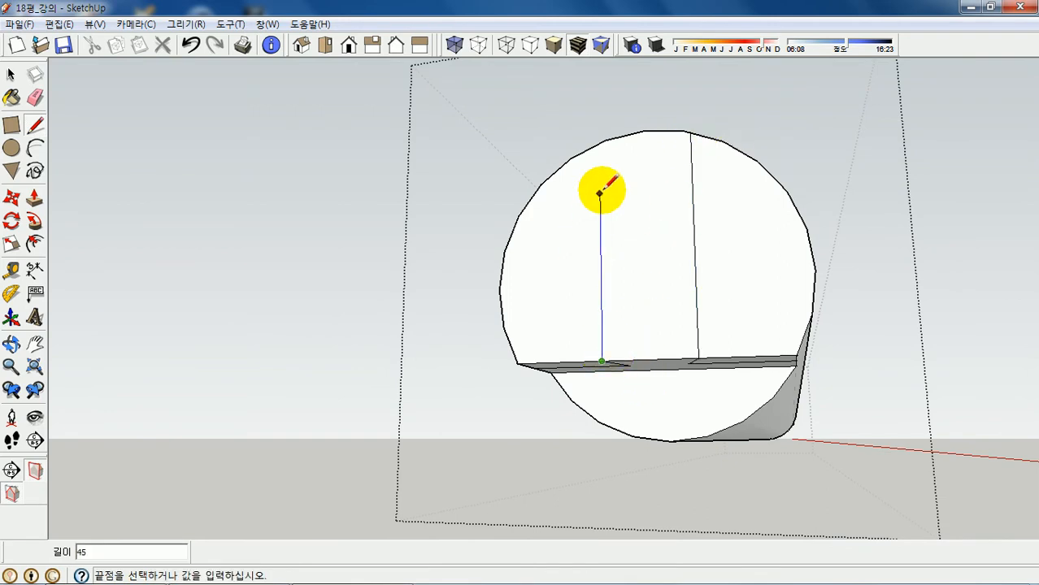
scroll(600, 140, "up", 1)
left_click(600, 140)
Push the end face's two outer segments inward 13 so the middle strip remains as a projecting tenon
mouse_move(661, 262)
middle_mouse_down()
mouse_move(679, 218)
mouse_move(732, 220)
middle_mouse_up()
scroll(651, 389, "up", 2)
mouse_move(651, 389)
middle_mouse_down()
mouse_move(652, 244)
mouse_move(637, 388)
mouse_move(762, 340)
middle_mouse_up()
scroll(615, 228, "up", 1)
scroll(651, 257, "down", 5)
key("p")
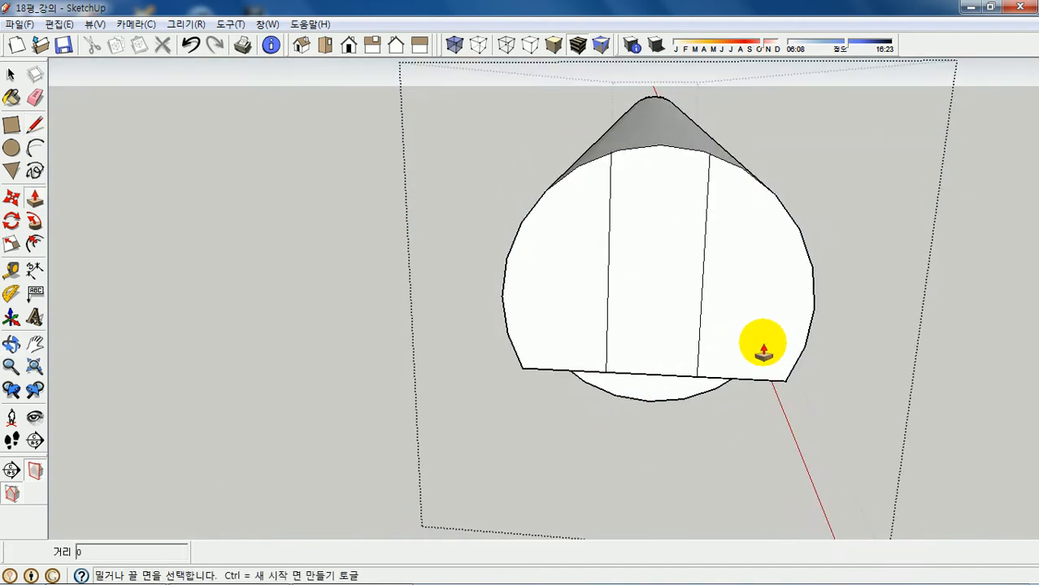
mouse_move(563, 343)
middle_mouse_down()
mouse_move(631, 362)
mouse_move(651, 348)
middle_mouse_up()
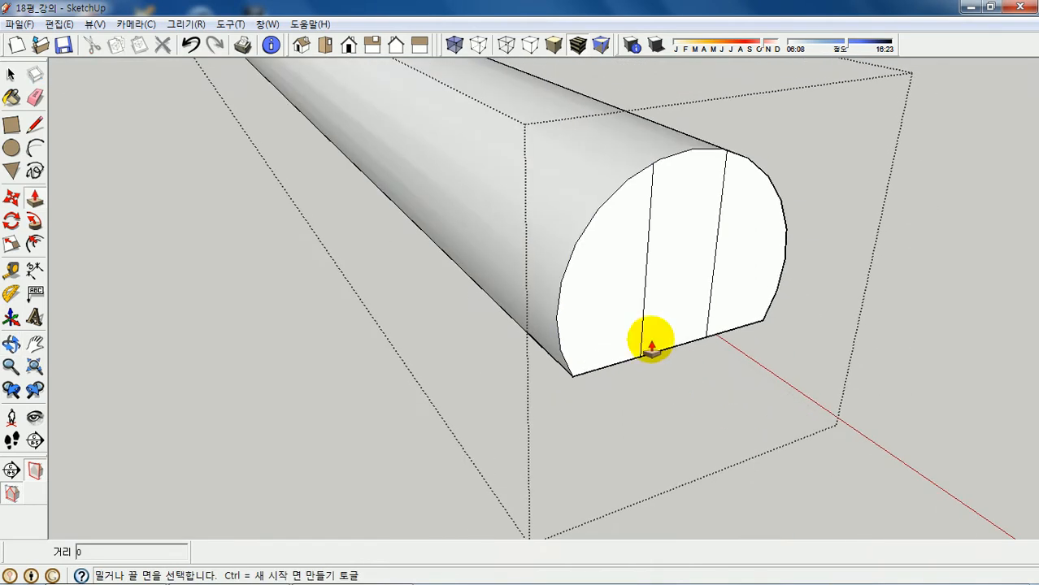
left_click(616, 319)
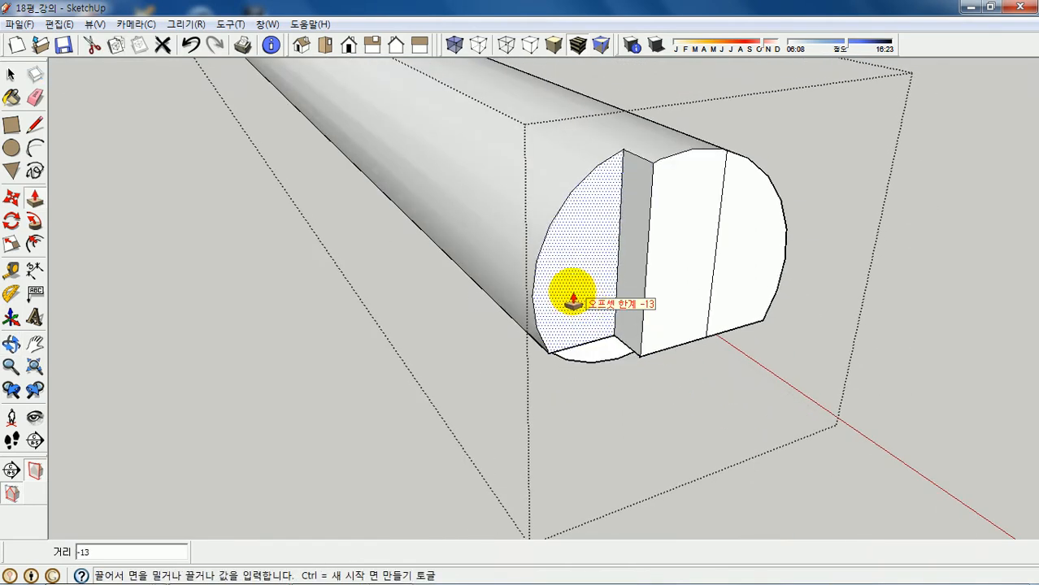
left_click(574, 301)
double_click(745, 252)
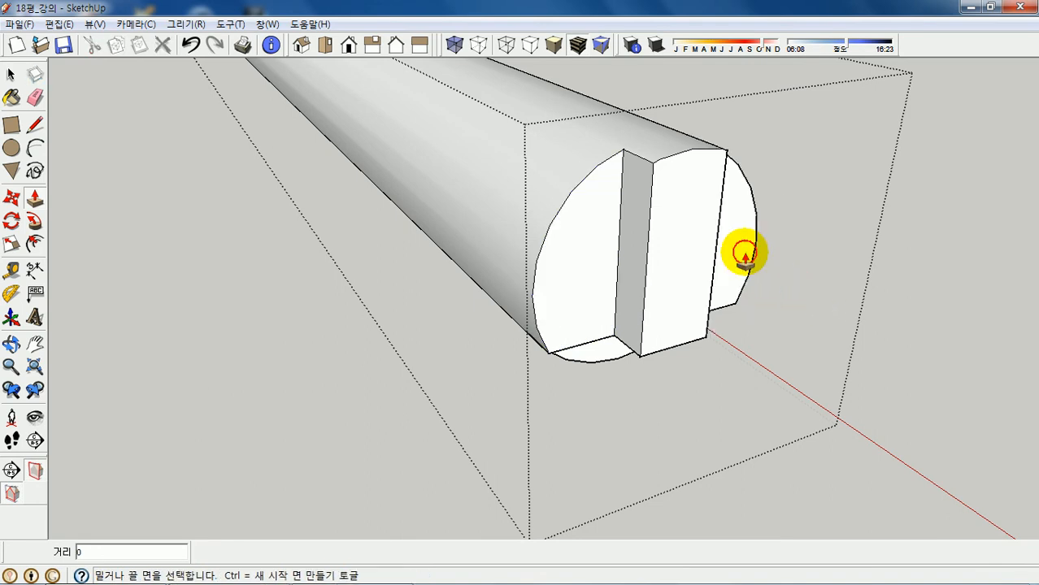
Extrude the triangular face under one side of the tenon upward 69 as a new volume, past the beam's top
middle_click_drag(742, 255, 602, 159)
middle_click_drag(657, 293, 609, 100)
scroll(701, 278, "up", 3)
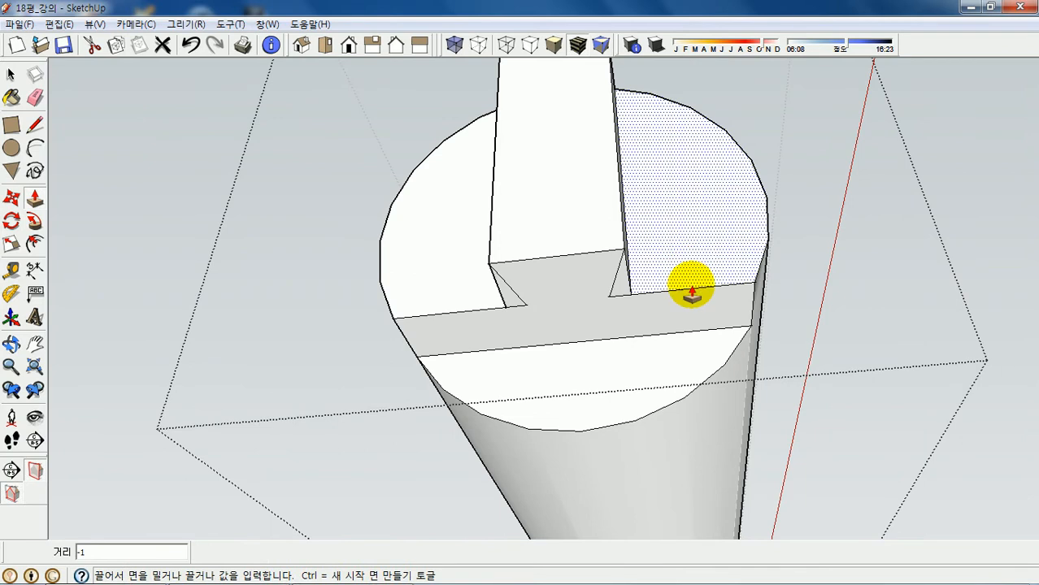
middle_click_drag(575, 204, 614, 288)
scroll(561, 225, "up", 4)
scroll(553, 207, "up", 2)
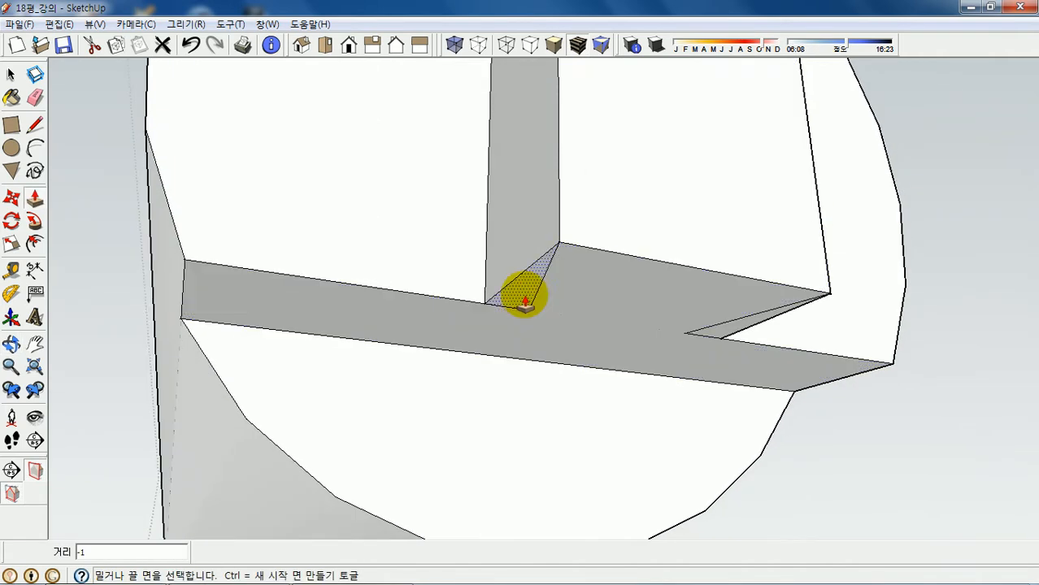
scroll(571, 267, "down", 10)
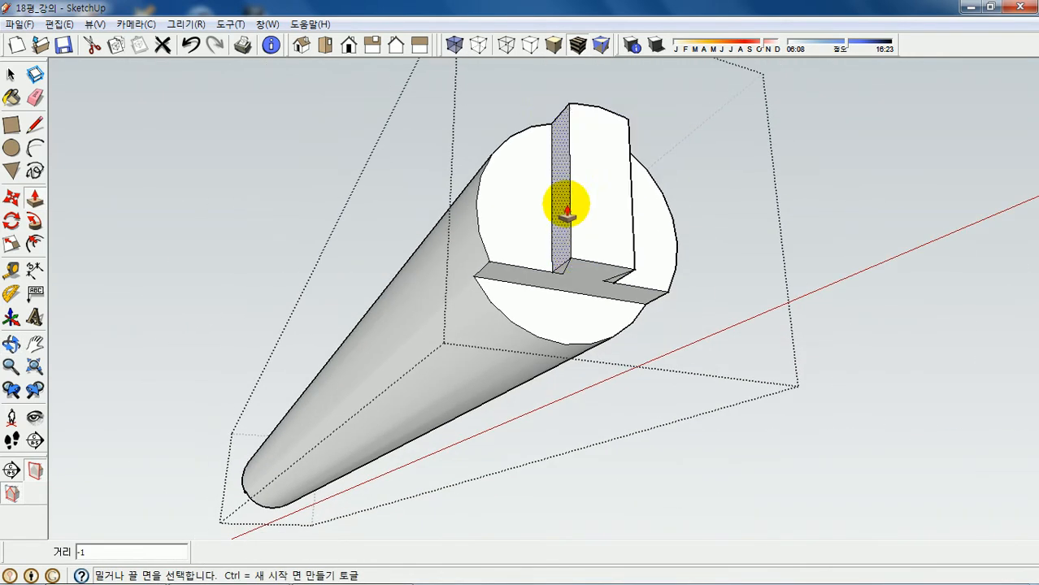
scroll(593, 180, "up", 8)
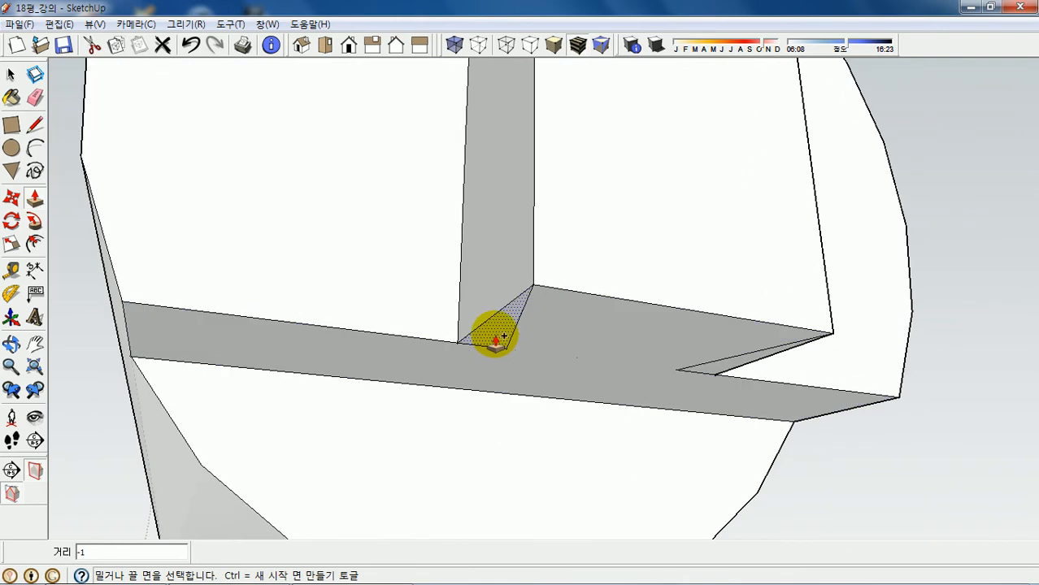
left_click_drag(497, 335, 541, 236)
scroll(536, 281, "down", 5)
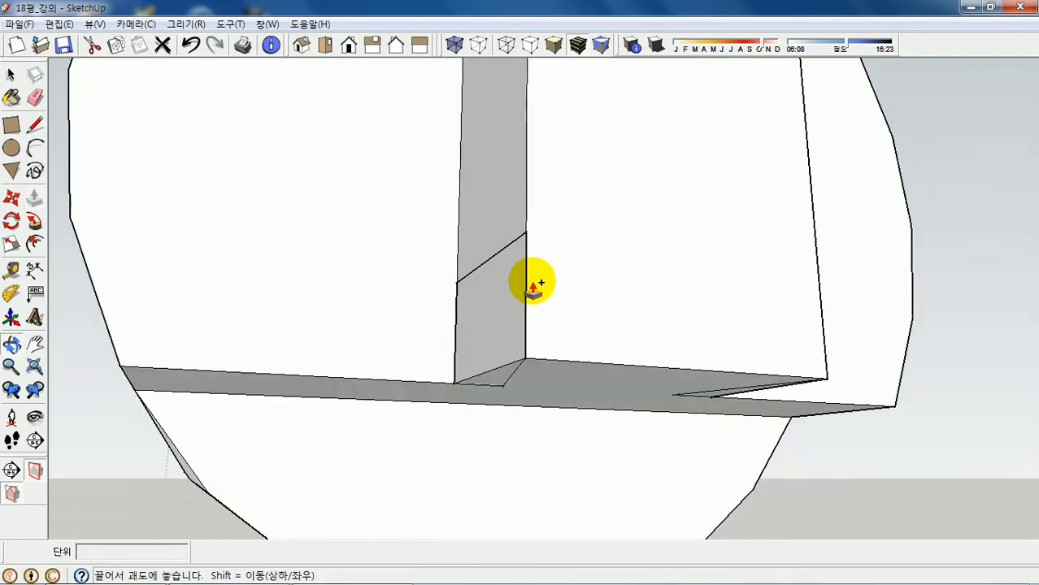
scroll(539, 319, "down", 5)
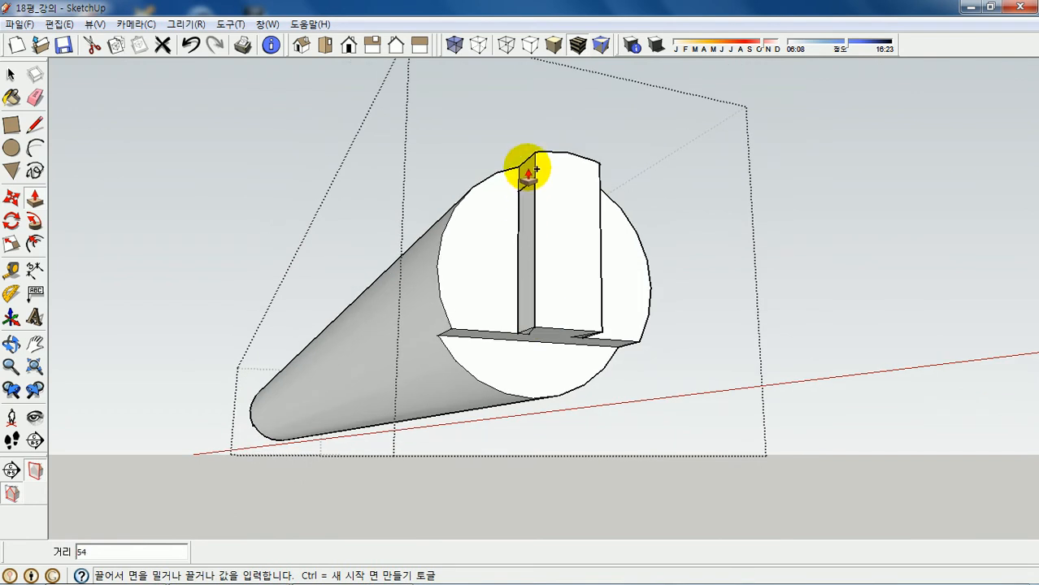
left_click(534, 135)
Repeat the 69 upward extrusion on the triangular face under the opposite side of the tenon
middle_click_drag(622, 320, 550, 272)
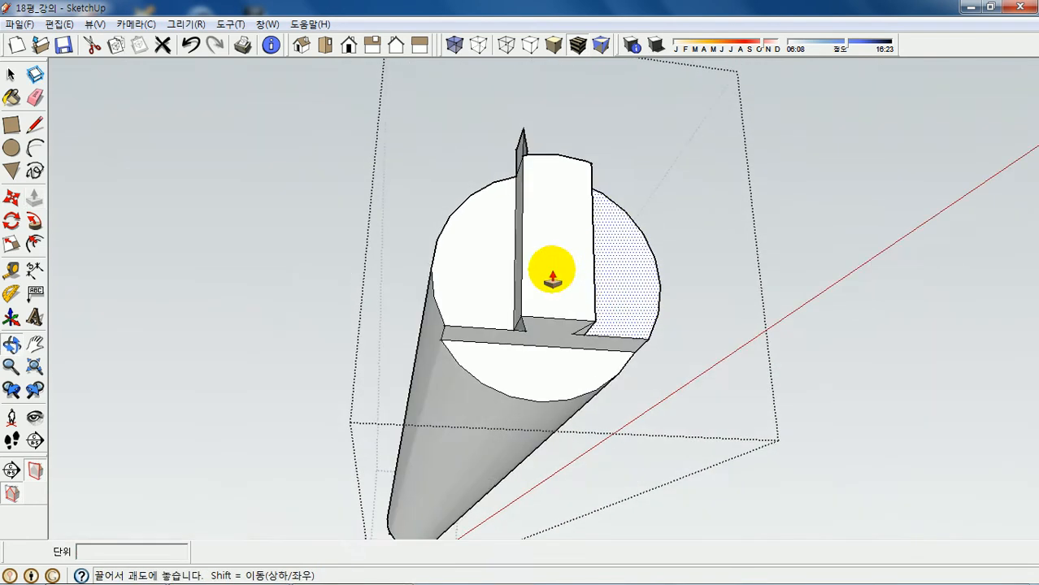
scroll(585, 337, "up", 5)
scroll(588, 339, "up", 4)
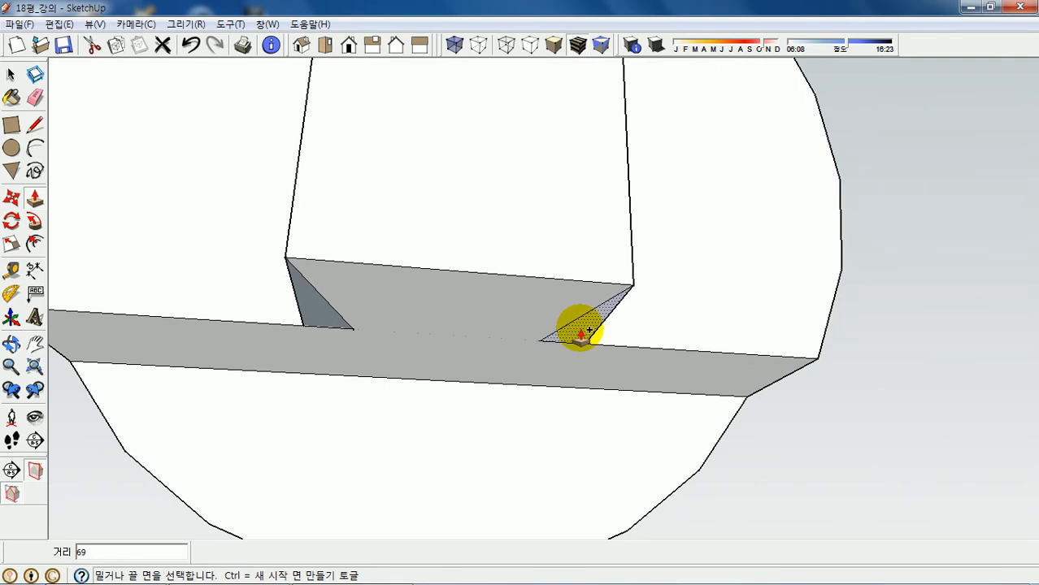
double_click(581, 329)
middle_click_drag(549, 197, 547, 321)
scroll(549, 378, "down", 5)
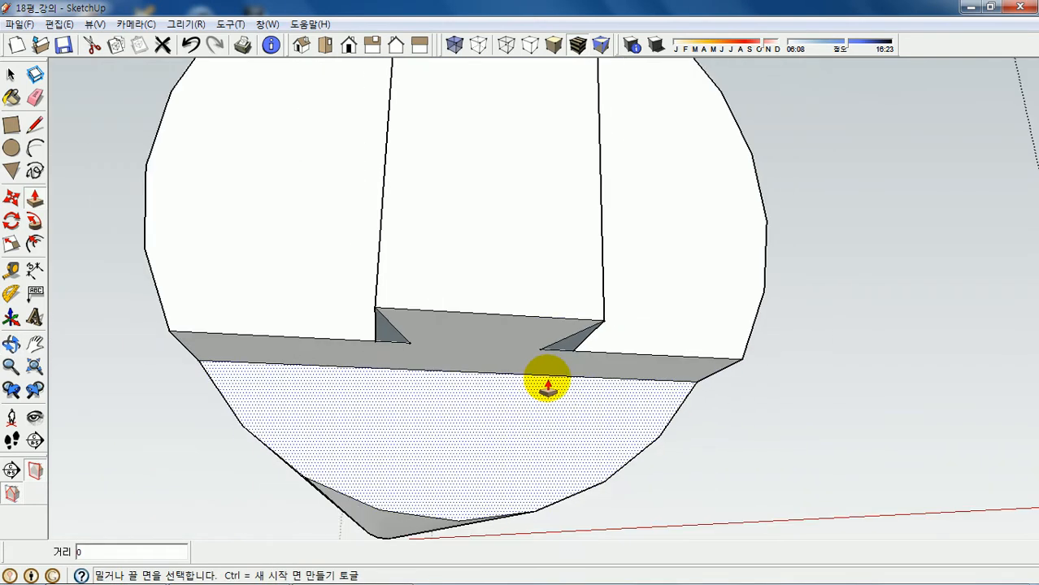
middle_click_drag(549, 386, 552, 154)
scroll(552, 155, "up", 5)
middle_click_drag(514, 231, 512, 292)
key("space")
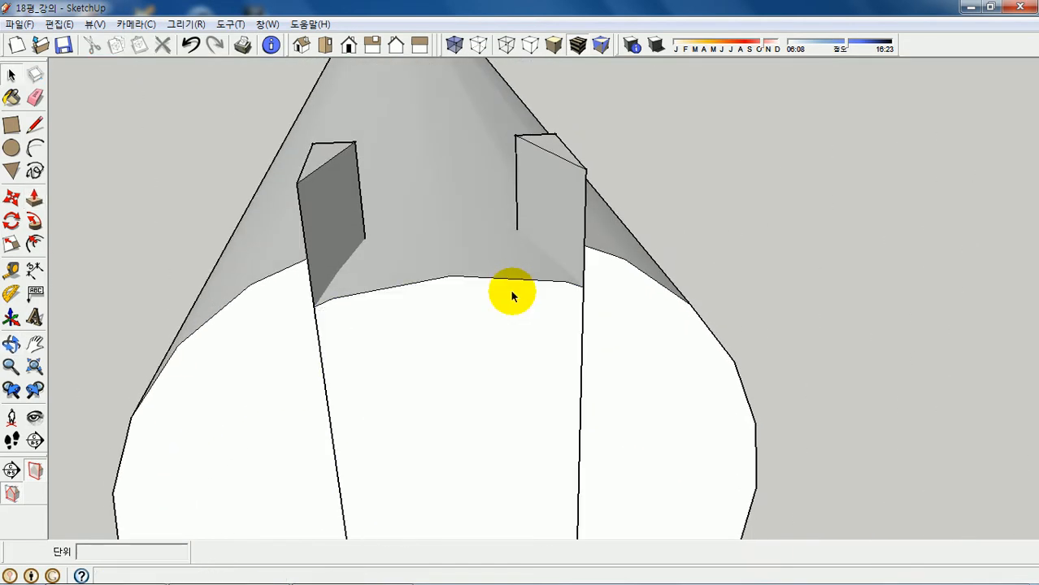
Intersect the exposed side and back faces of the two triangular prisms beside the tenon with the model
left_click(555, 201)
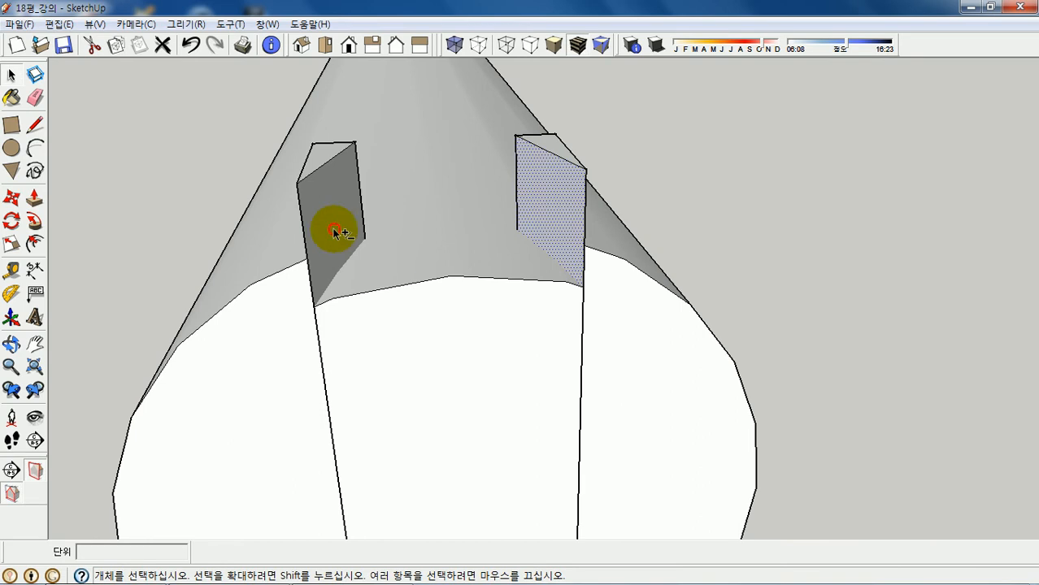
middle_click_drag(558, 234, 522, 318)
scroll(523, 318, "down", 2)
scroll(476, 105, "up", 8)
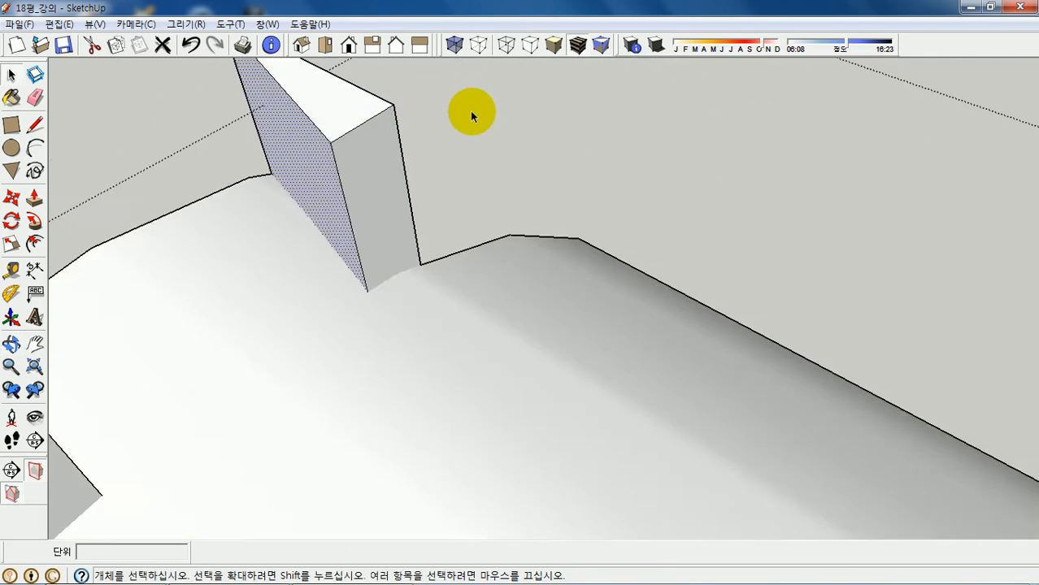
scroll(459, 135, "down", 6)
scroll(465, 169, "up", 4)
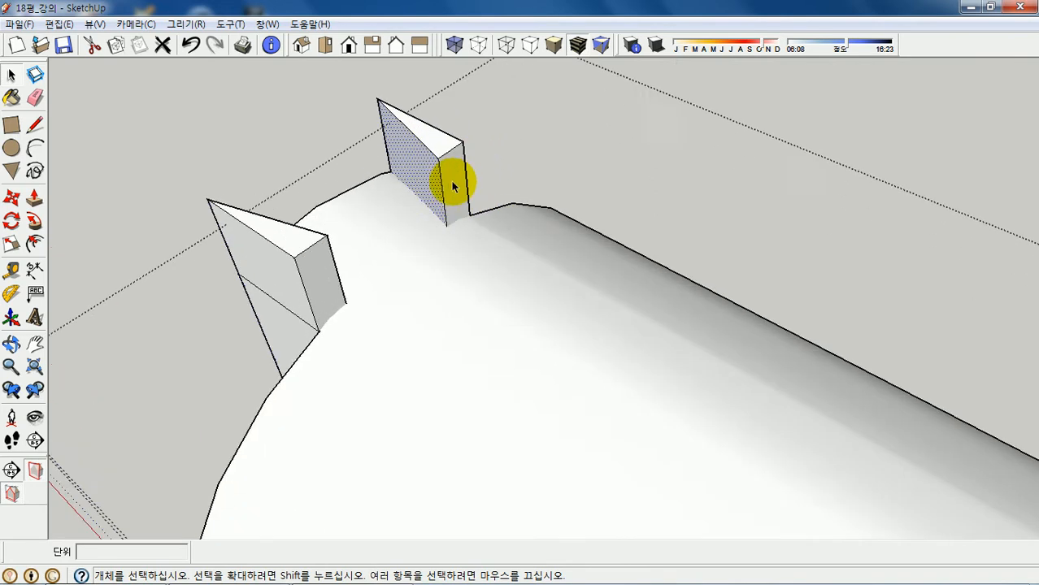
left_click(453, 185, "shift")
left_click(234, 342, "shift")
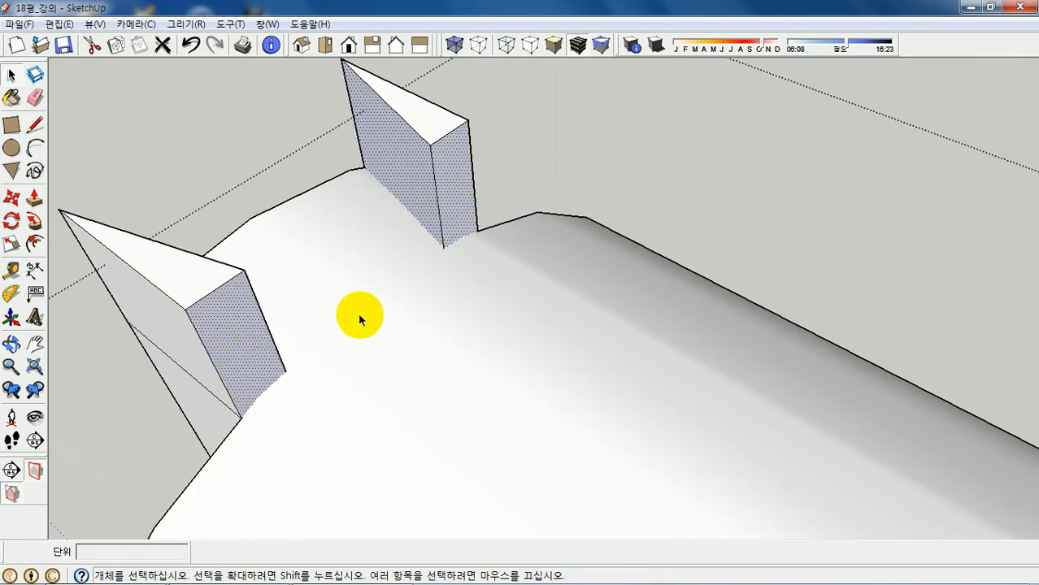
right_click(415, 177)
mouse_move(498, 336)
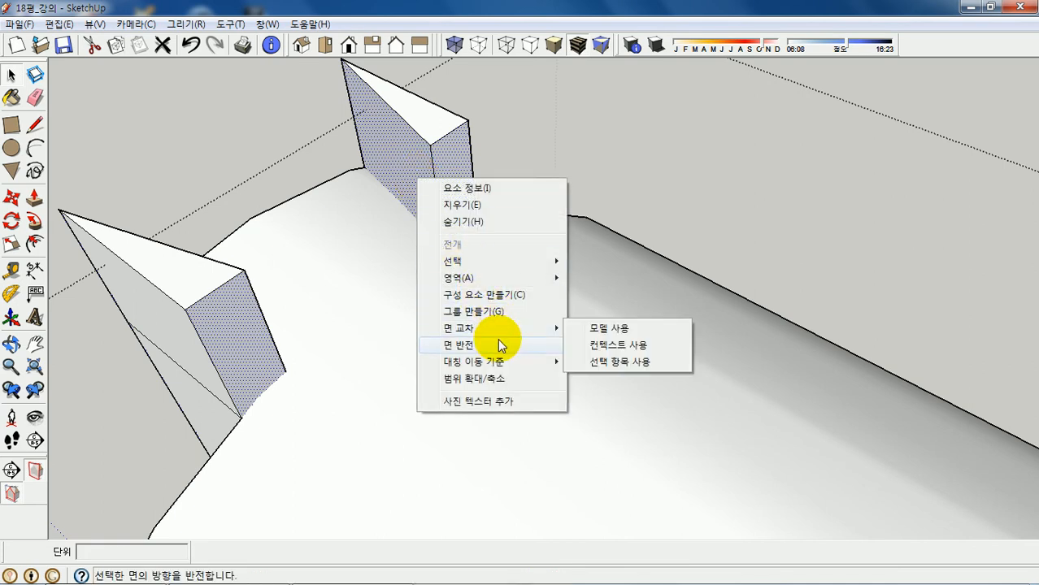
left_click(603, 332)
Erase the edges of both triangular prisms that project above the beam's top surface
middle_click_drag(440, 261, 580, 270)
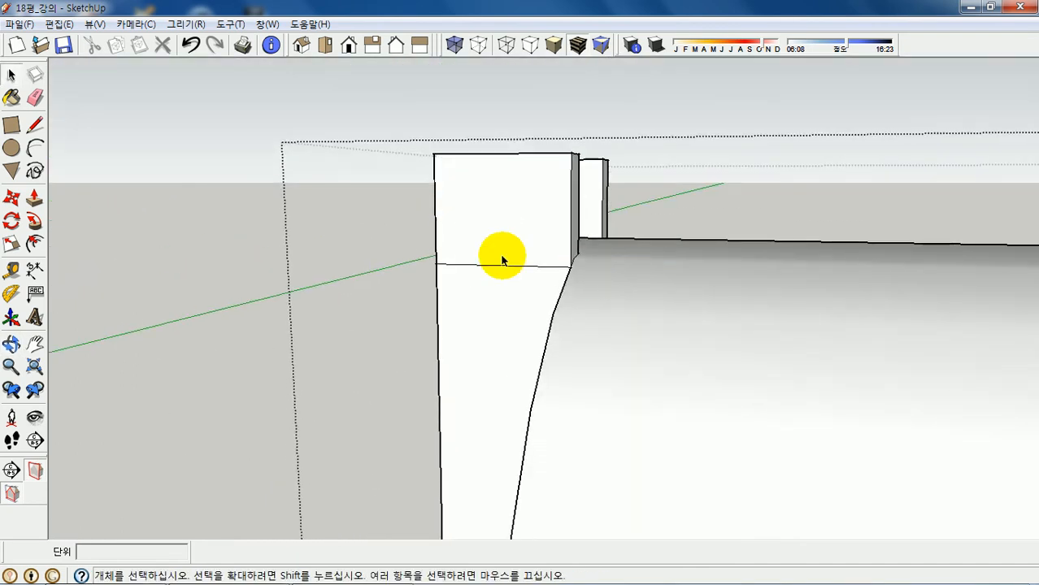
key("e")
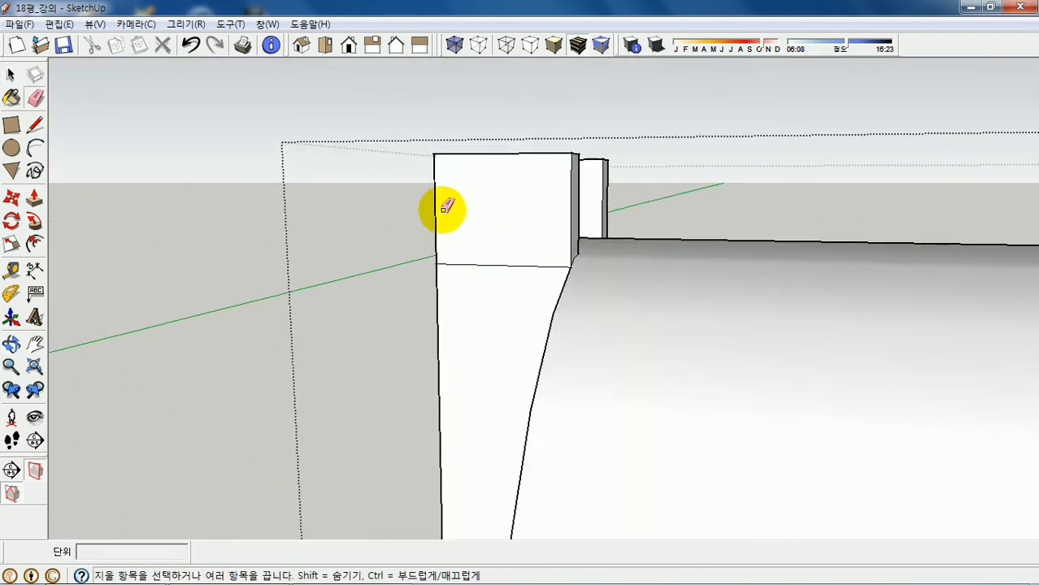
left_click_drag(430, 197, 615, 185)
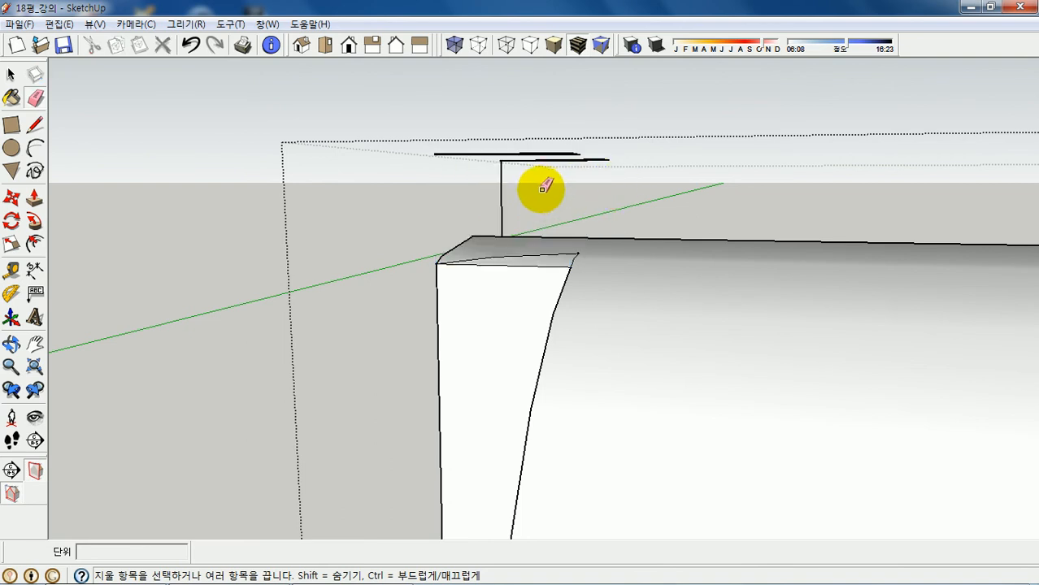
mouse_move(506, 157)
left_mouse_down()
mouse_move(557, 174)
mouse_move(579, 163)
mouse_move(561, 163)
mouse_move(568, 228)
left_mouse_up()
Erase the leftover edges of the triangular corner pieces on both sides of the tenon at the beam's top
mouse_move(568, 228)
middle_mouse_down()
mouse_move(603, 302)
mouse_move(830, 364)
middle_mouse_up()
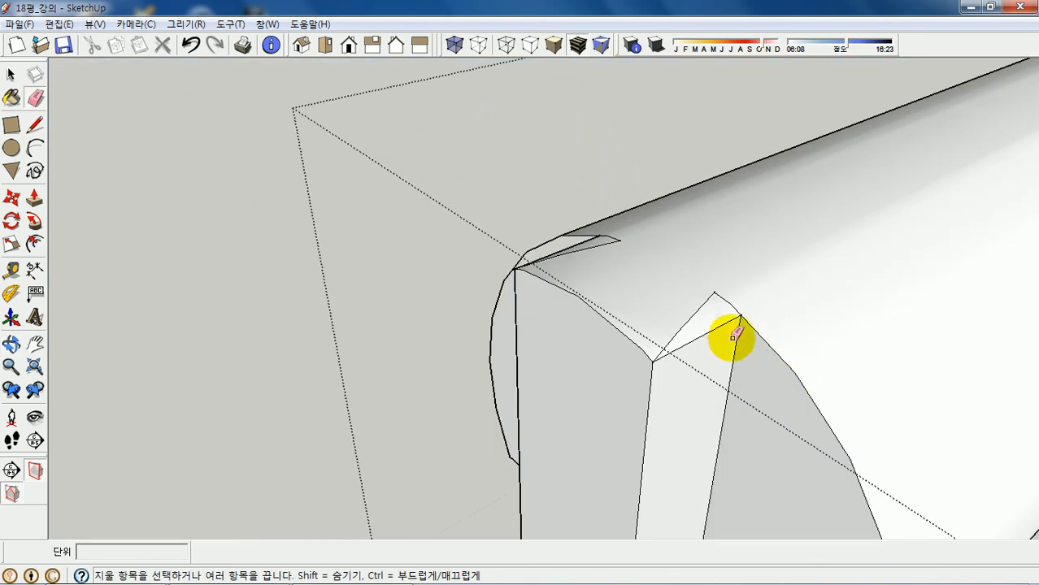
left_click_drag(716, 322, 715, 335)
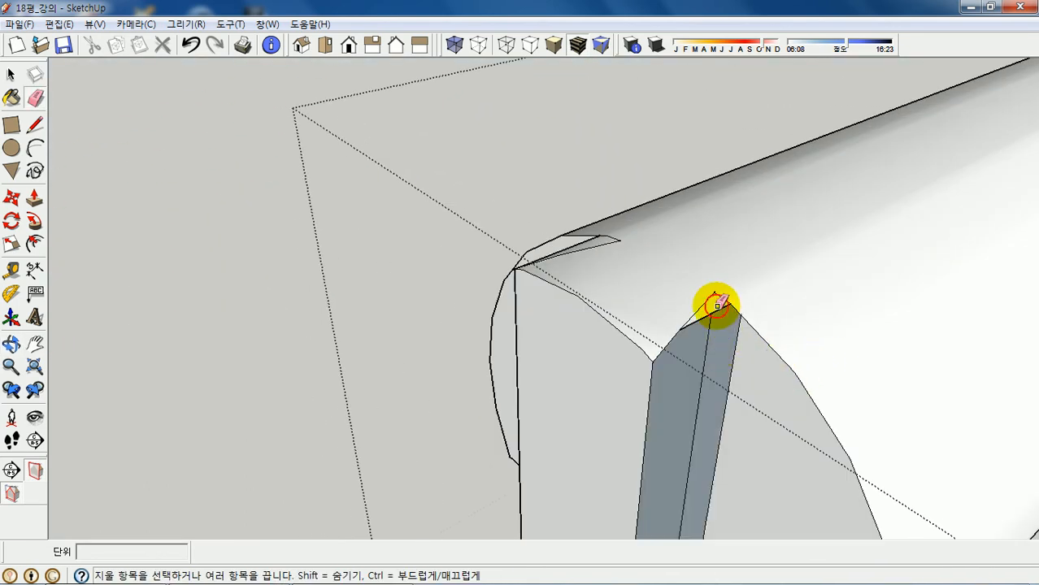
mouse_move(717, 300)
middle_mouse_down()
mouse_move(668, 294)
mouse_move(766, 353)
middle_mouse_up()
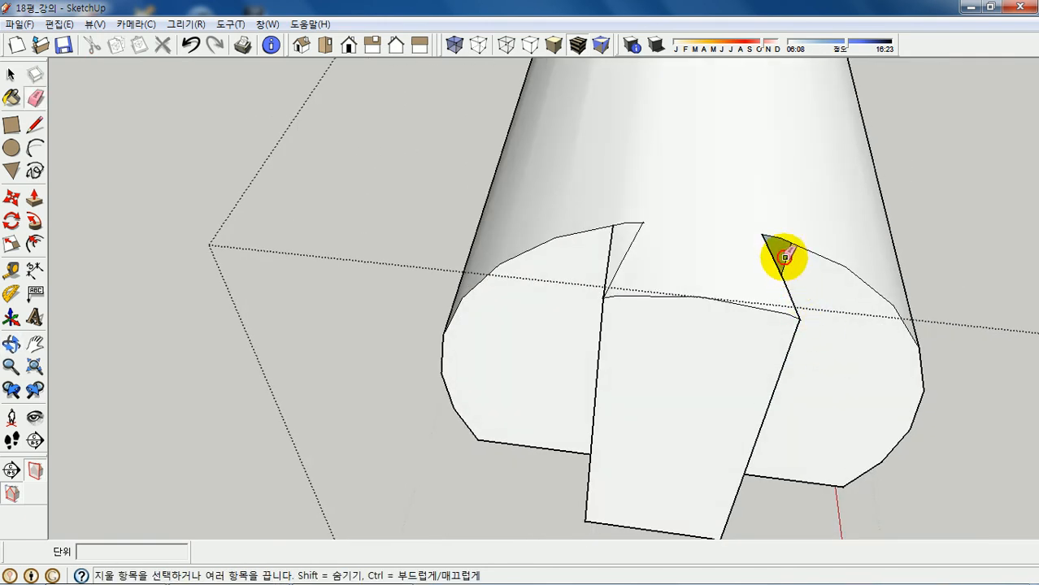
left_click(781, 251)
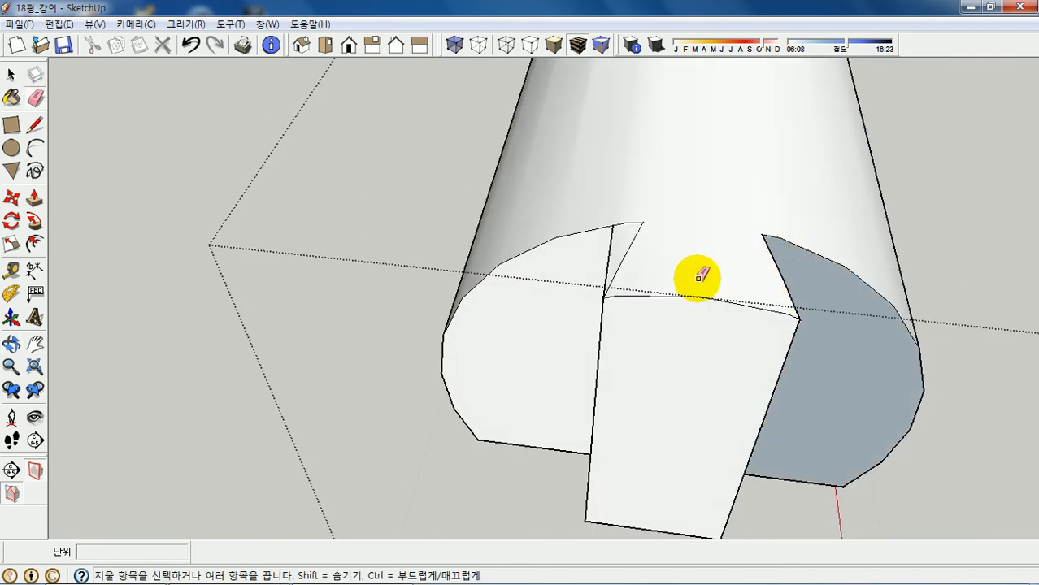
left_click(612, 258)
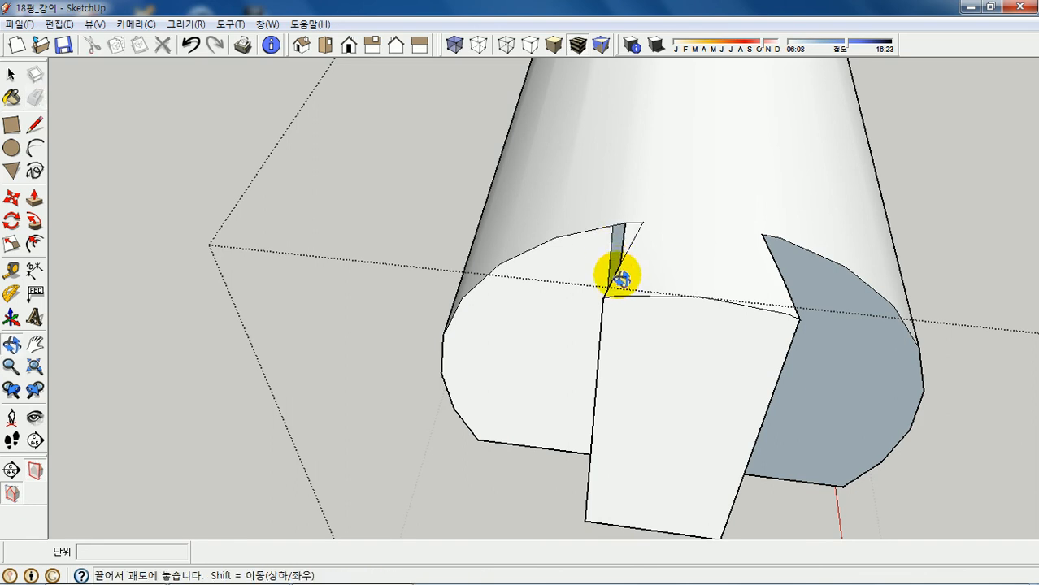
scroll(626, 260, "up", 5)
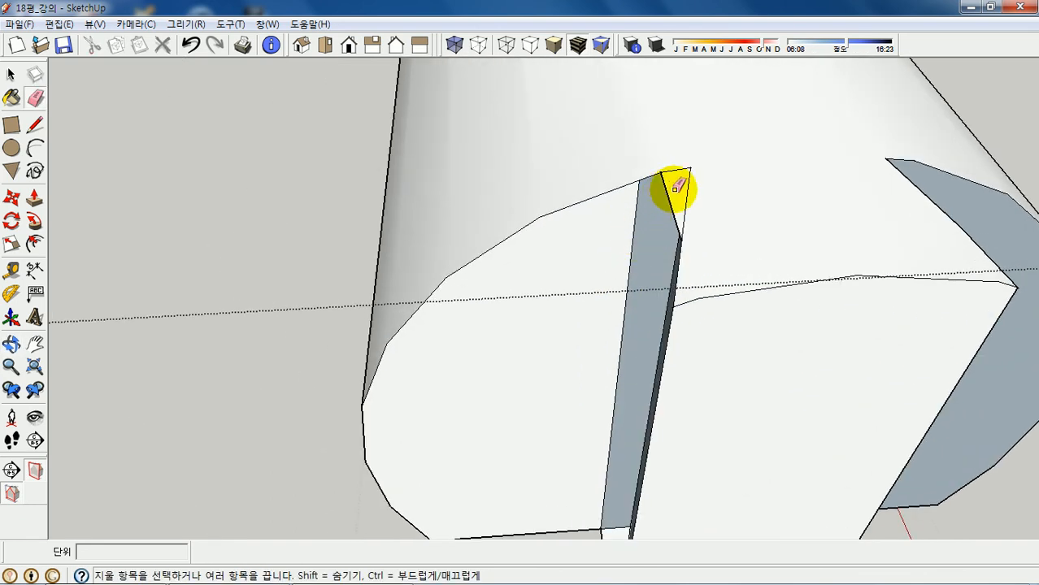
left_click(627, 231)
Erase the leftover edge of the triangular corner piece beside the tenon at the beam's flat underside
scroll(672, 185, "down", 3)
scroll(635, 413, "down", 3)
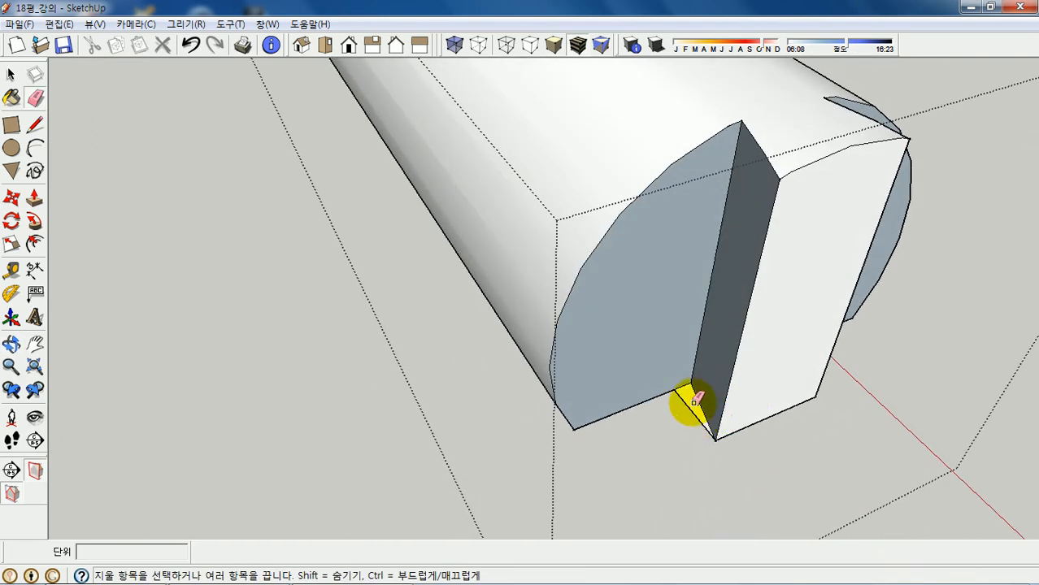
scroll(686, 409, "up", 4)
mouse_move(731, 420)
middle_mouse_down()
mouse_move(617, 302)
mouse_move(778, 436)
mouse_move(683, 435)
mouse_move(677, 383)
middle_mouse_up()
left_click(484, 420)
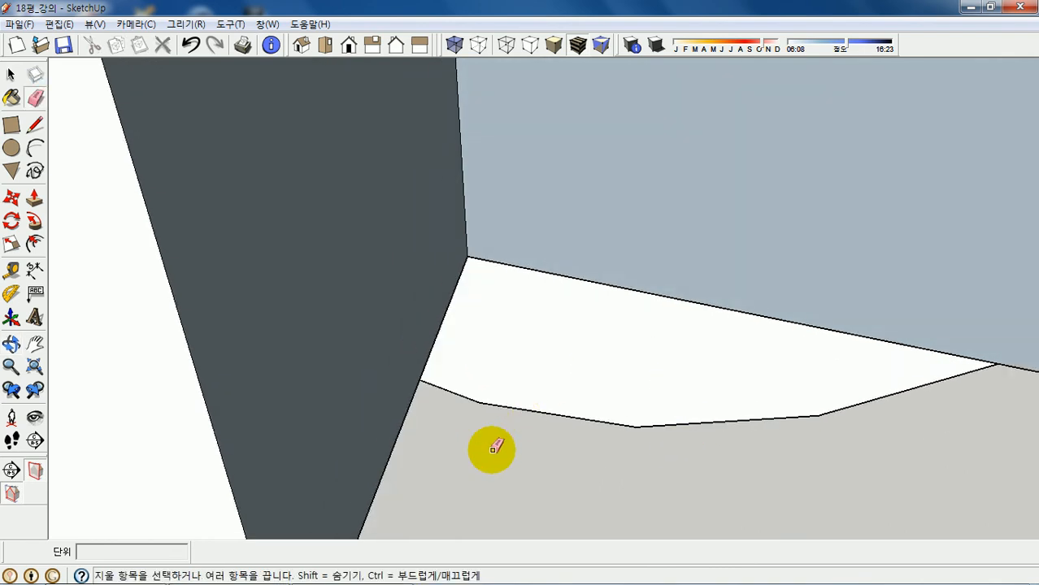
Reverse the shoulder faces on the beam's end and the tenon's side face, and close the beam group
middle_click_drag(537, 366, 546, 401)
mouse_move(571, 308)
middle_mouse_down()
mouse_move(659, 211)
mouse_move(494, 310)
mouse_move(625, 16)
mouse_move(675, 86)
mouse_move(689, 274)
mouse_move(672, 280)
mouse_move(674, 151)
mouse_move(656, 185)
middle_mouse_up()
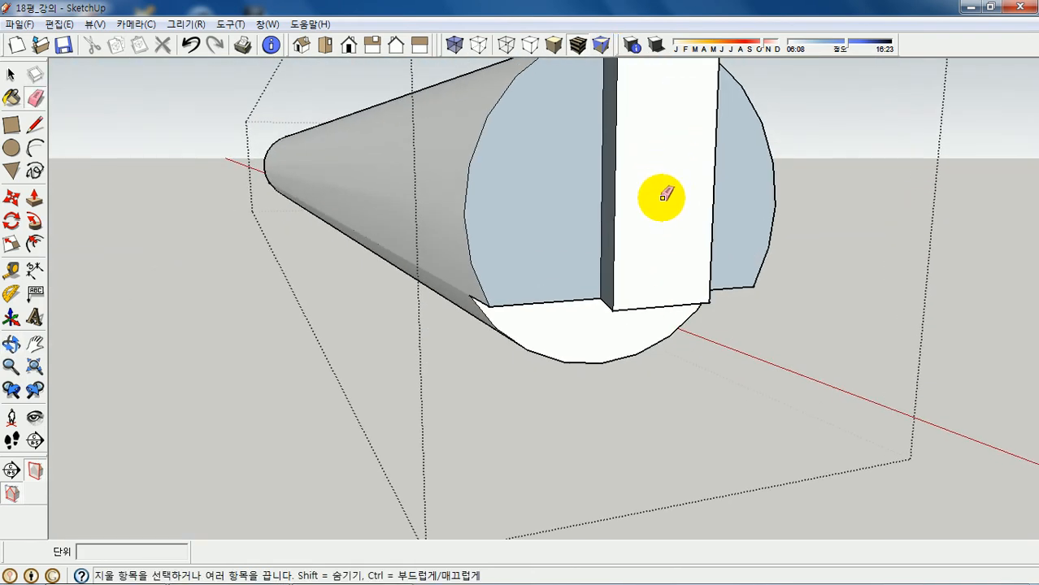
key("space")
left_click(560, 185)
left_click(773, 232, "shift")
middle_click_drag(622, 225, 691, 250)
middle_click_drag(638, 230, 517, 241)
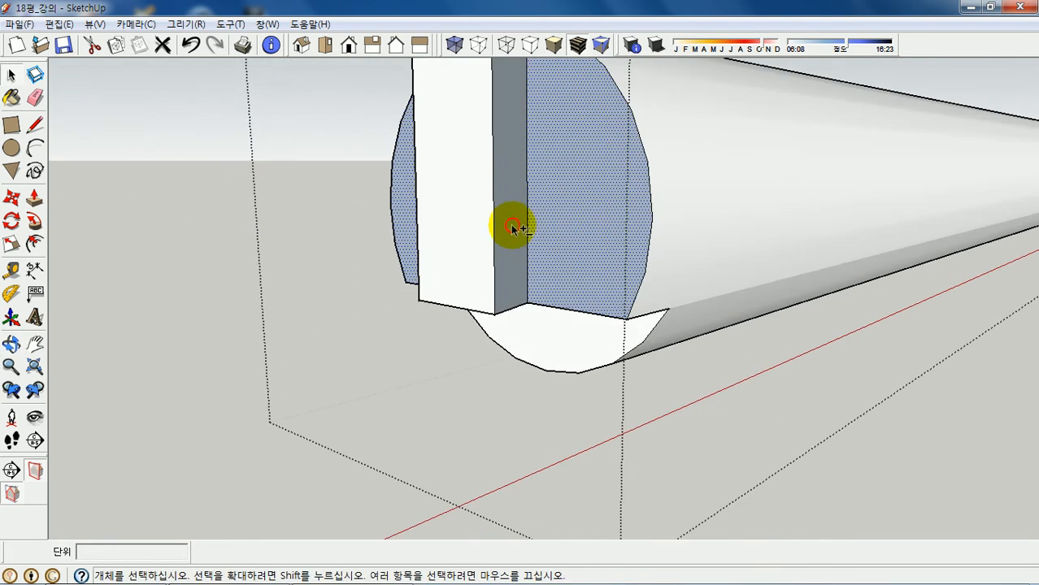
right_click(511, 224)
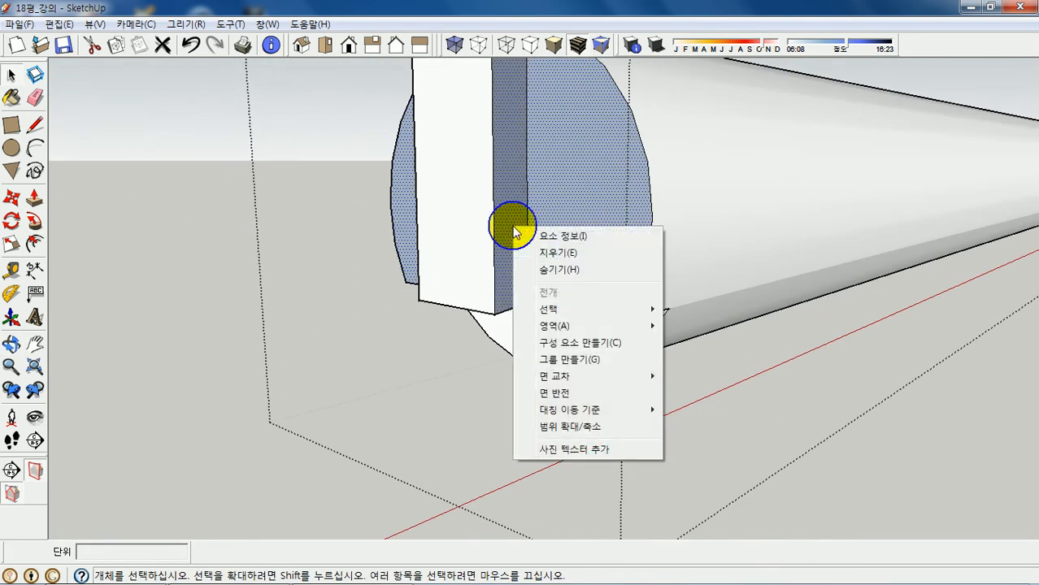
left_click(581, 393)
left_click(206, 307)
Copy the two round beams a distance of 2120 along the front wall, onto the next column bays
middle_click_drag(550, 294, 448, 248)
middle_click_drag(485, 219, 557, 213)
scroll(531, 196, "down", 2)
scroll(532, 196, "down", 3)
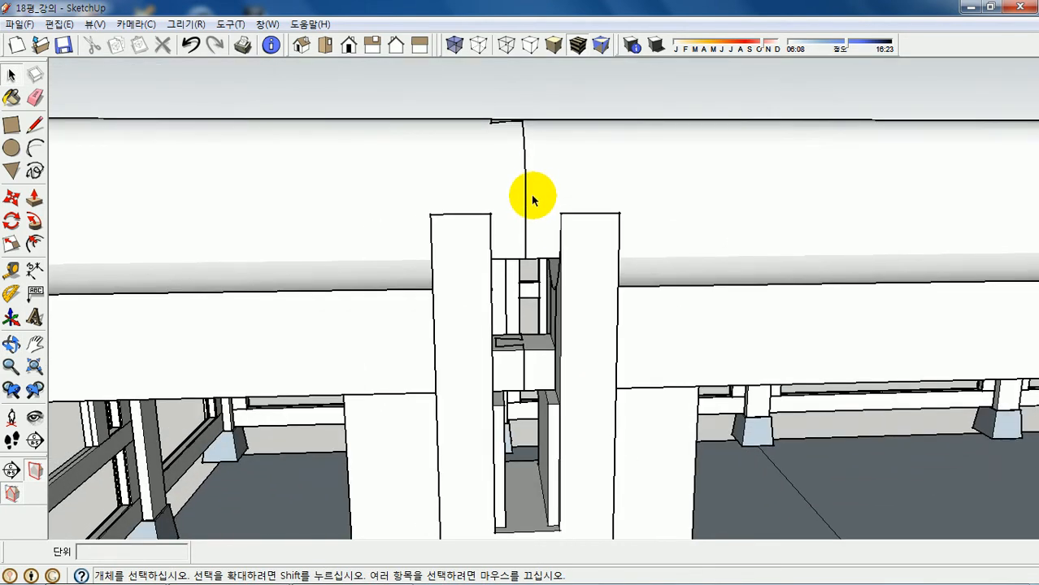
scroll(744, 188, "down", 5)
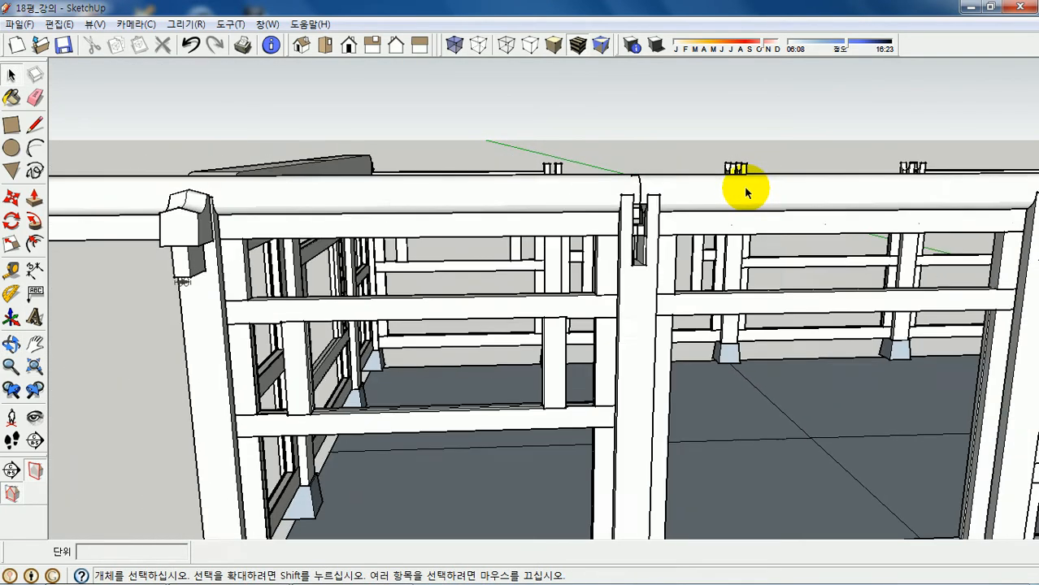
middle_click_drag(720, 192, 350, 188)
scroll(282, 189, "down", 4)
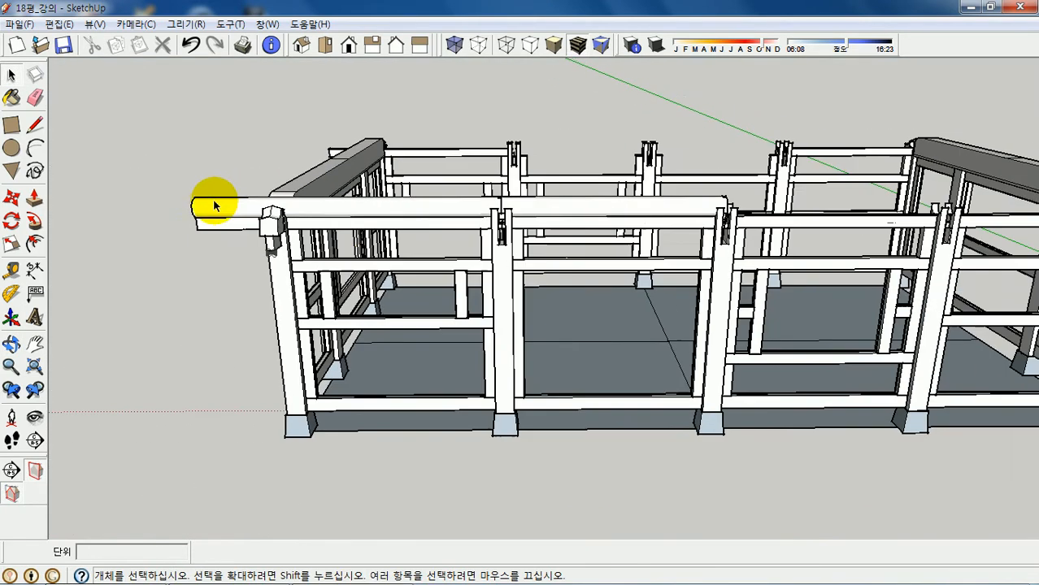
scroll(657, 228, "up", 4)
middle_click_drag(634, 203, 548, 277)
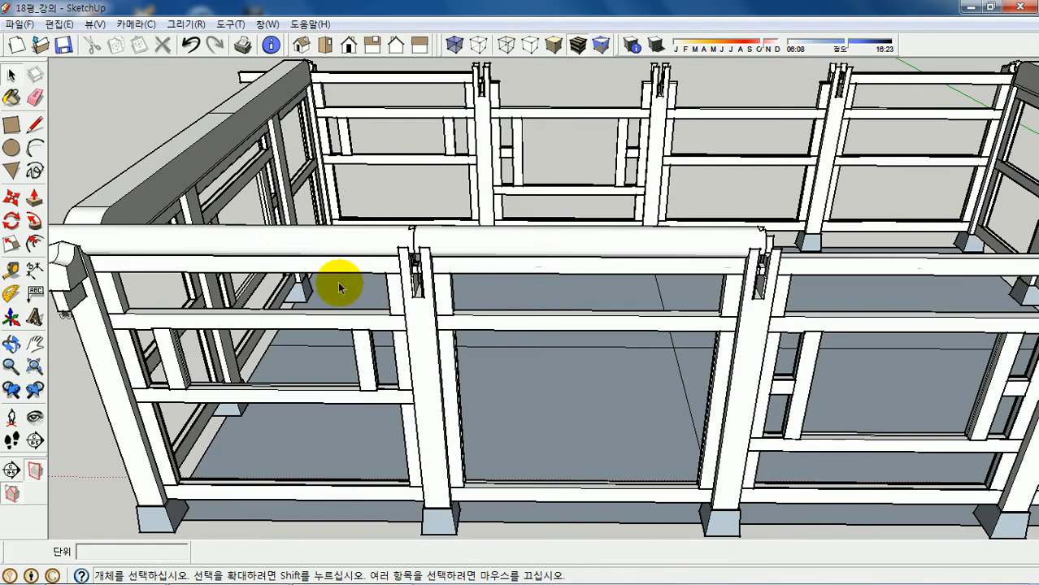
left_click(280, 246)
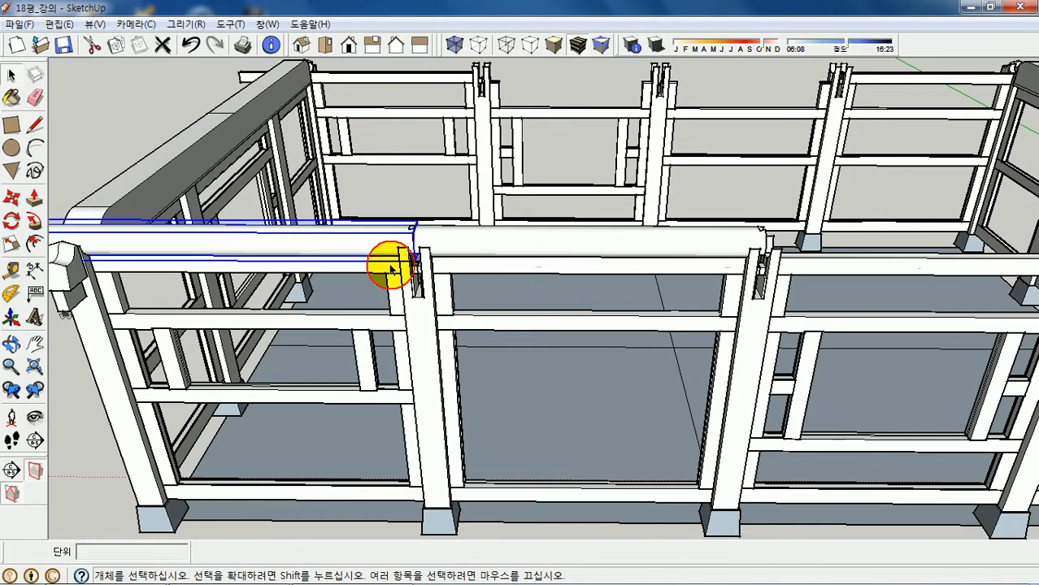
left_click(575, 247, "shift")
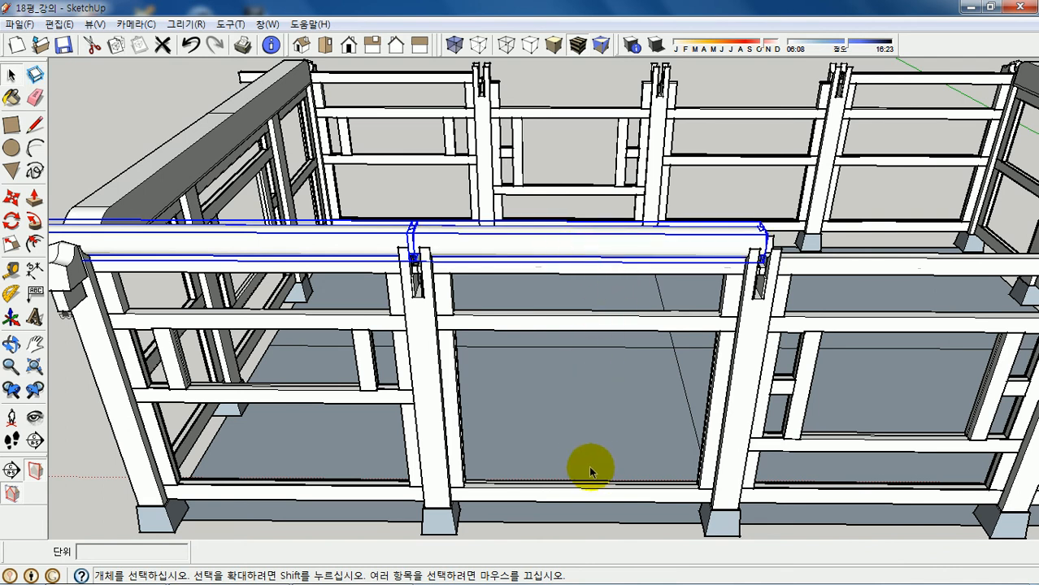
key("m")
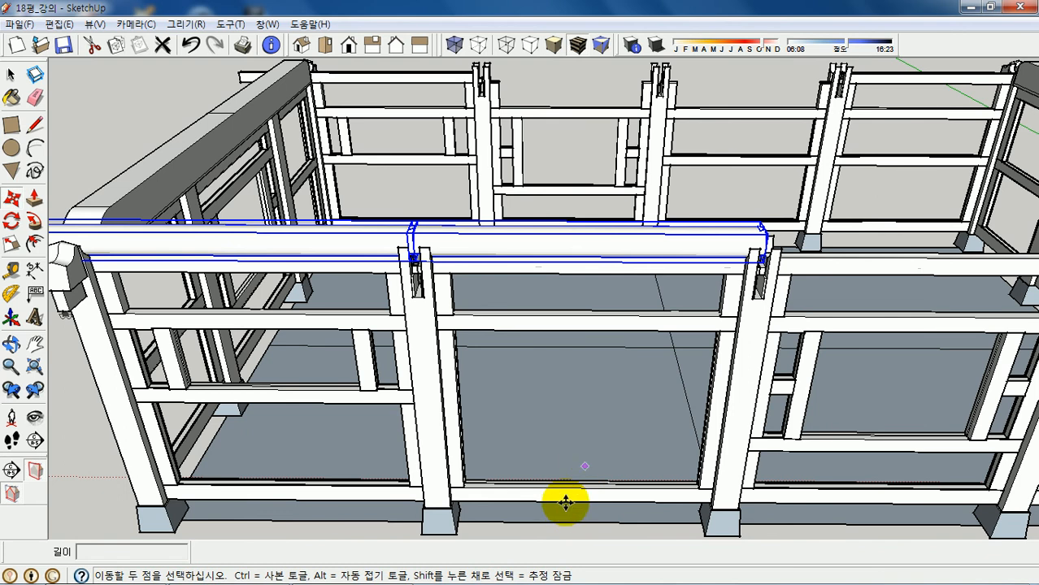
left_click(518, 315, "ctrl")
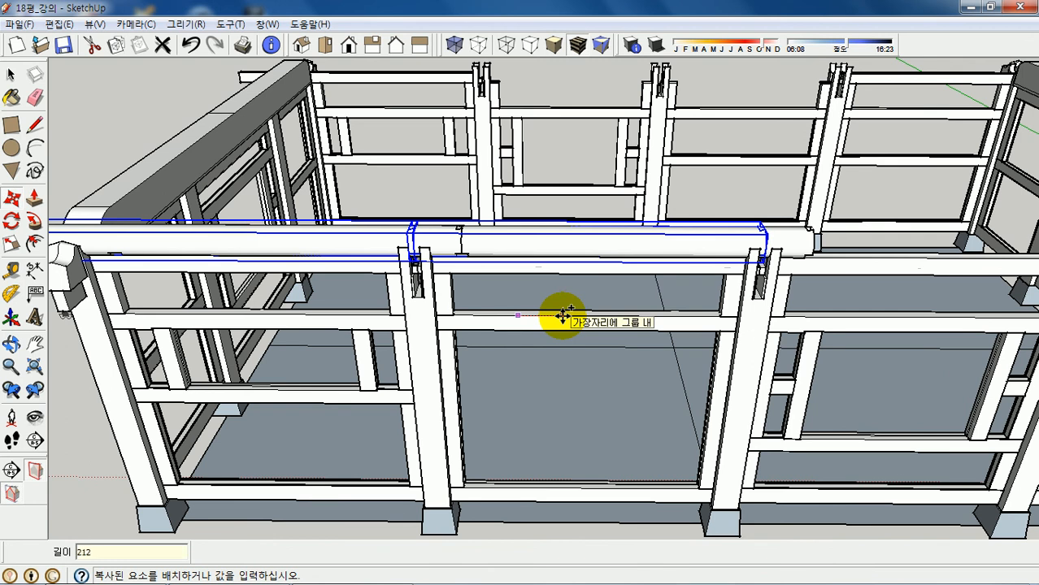
key("Return")
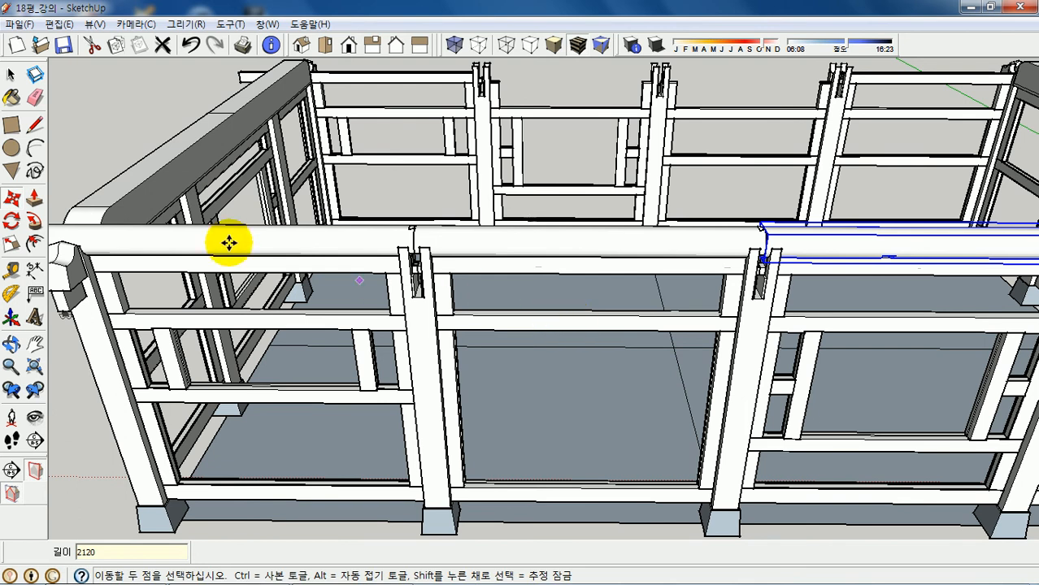
Flip the two copied beams together along the red direction
scroll(99, 221, "down", 5)
scroll(826, 236, "up", 3)
scroll(825, 236, "up", 2)
scroll(619, 250, "up", 3)
right_click(622, 238)
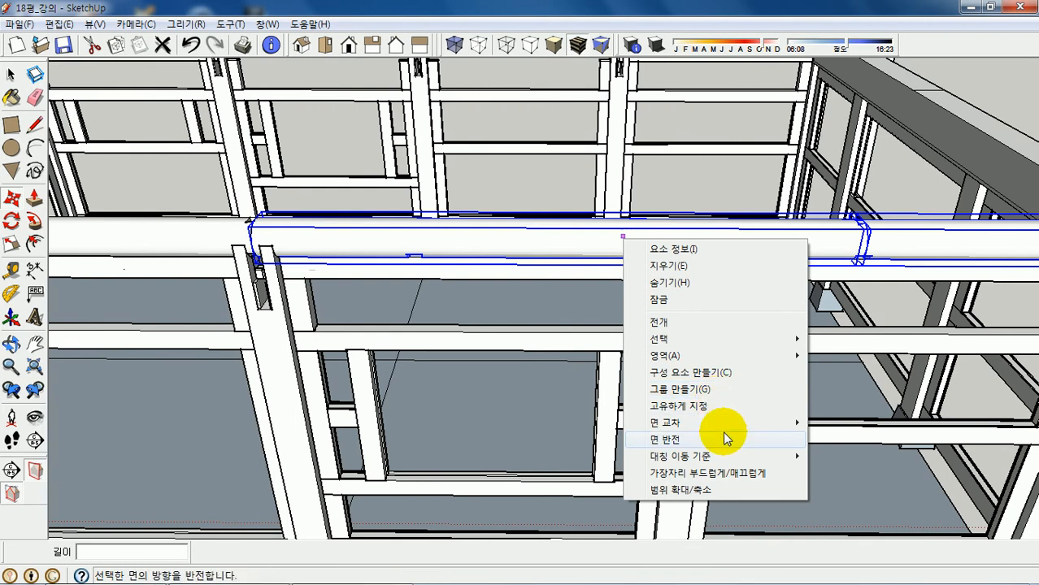
mouse_move(740, 460)
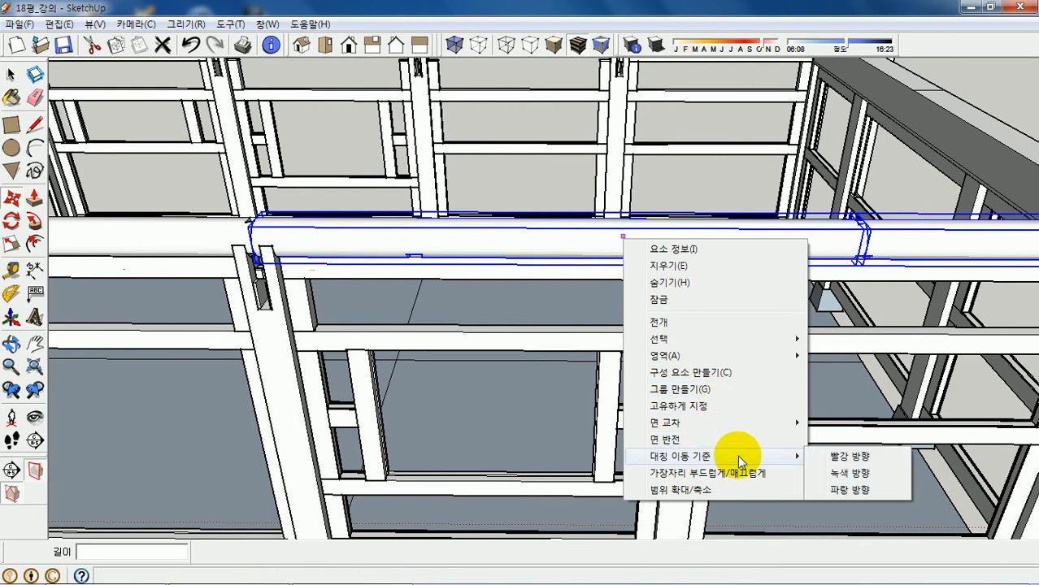
left_click(851, 460)
Examine the joints at the column tops between the original and the flipped beams
middle_click_drag(707, 297, 734, 351)
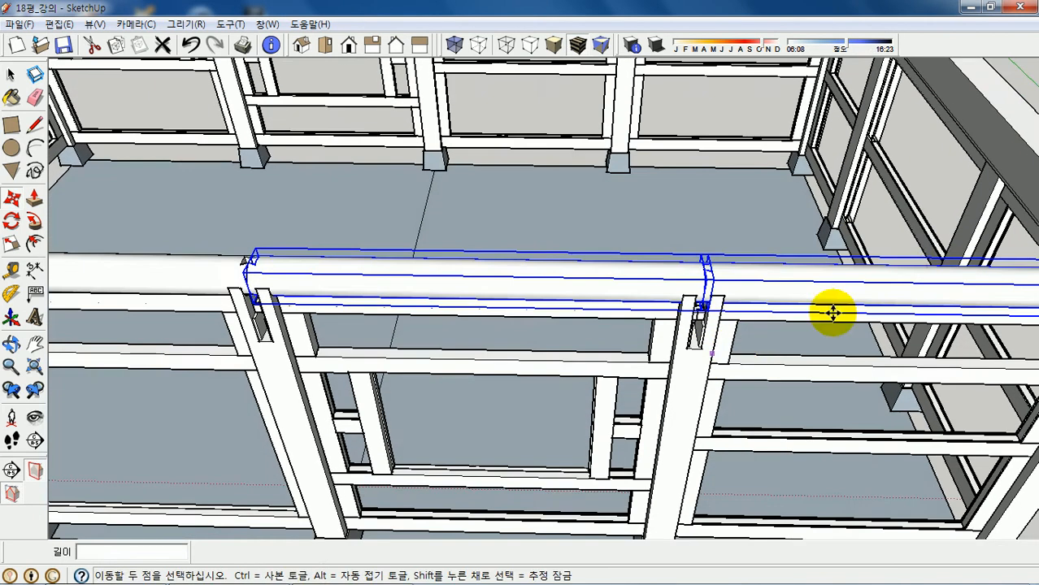
scroll(917, 288, "down", 2)
scroll(793, 269, "up", 6)
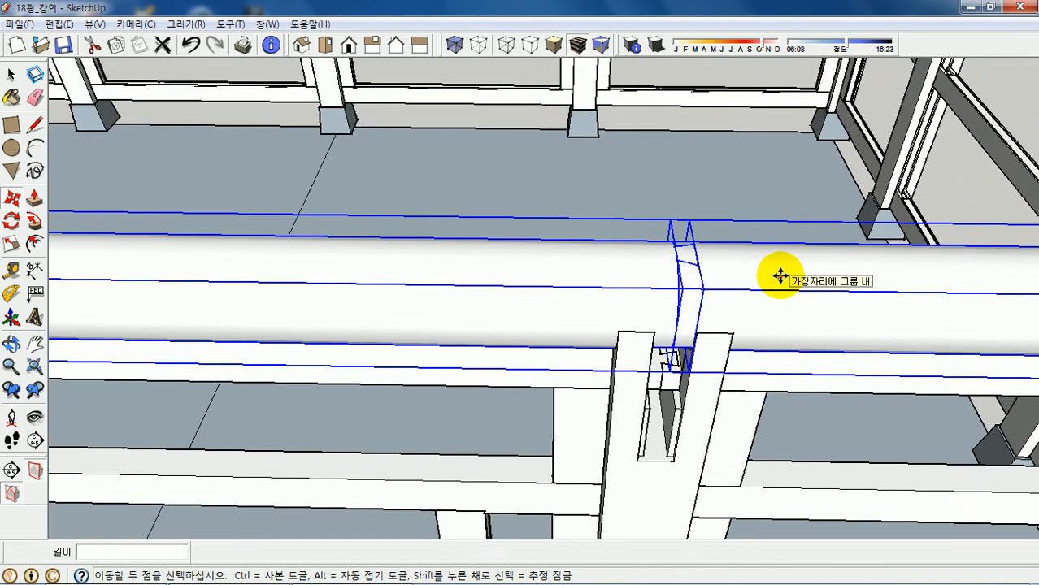
scroll(940, 278, "down", 6)
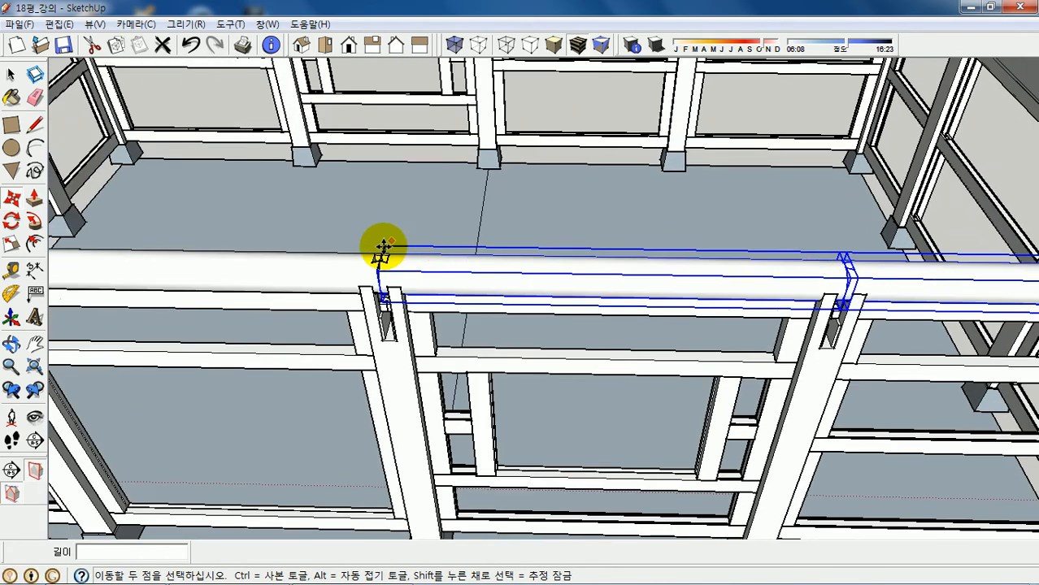
scroll(383, 249, "up", 3)
middle_click_drag(464, 283, 626, 378)
scroll(748, 301, "down", 3)
Open the round beam group beside the central column and copy all its geometry about 113 along the green axis
key("space")
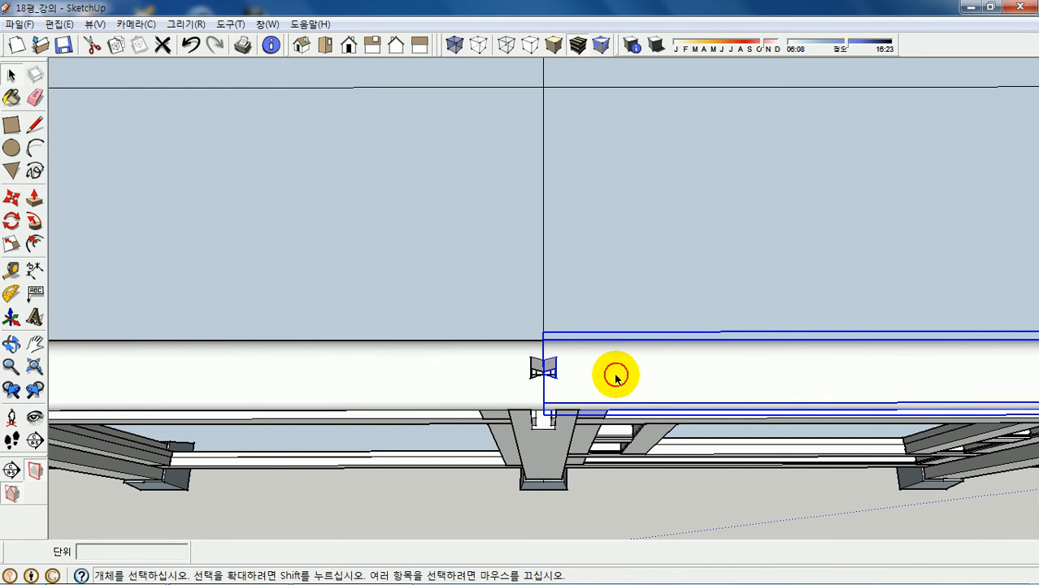
double_click(616, 376)
scroll(411, 342, "down", 4)
scroll(707, 353, "up", 5)
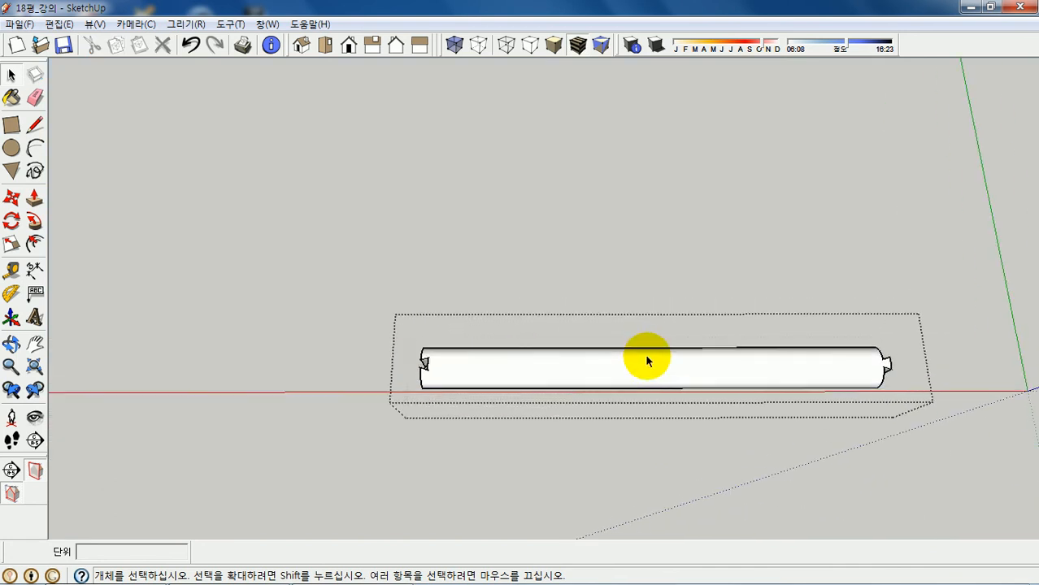
middle_click_drag(444, 358, 574, 346)
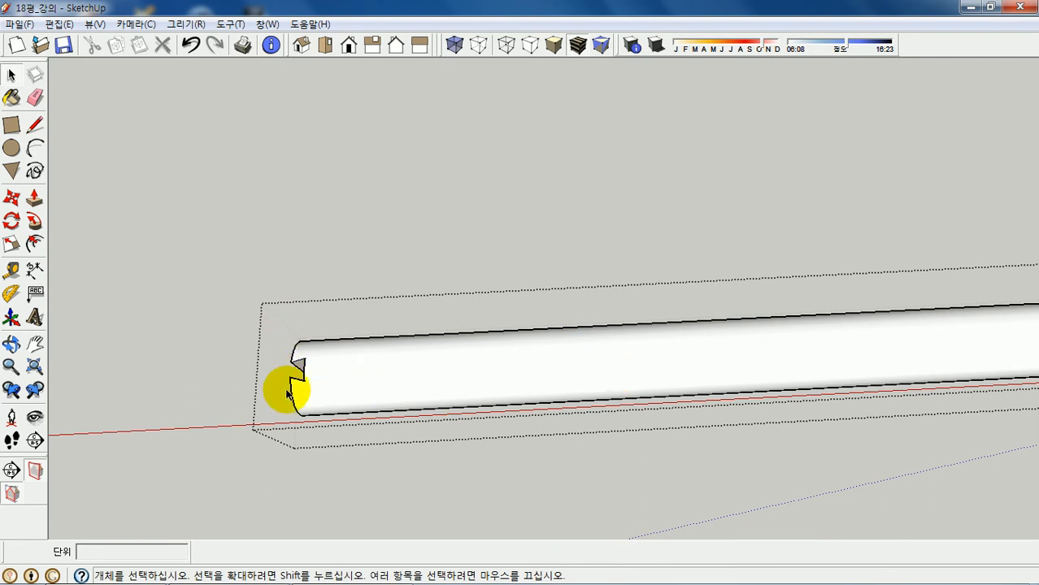
scroll(383, 370, "down", 3)
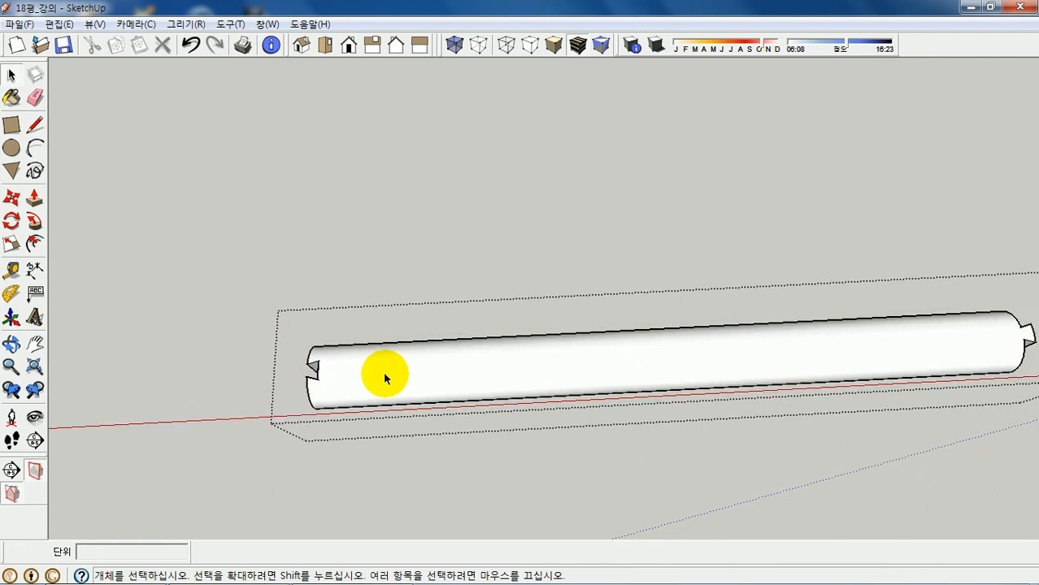
triple_click(591, 367)
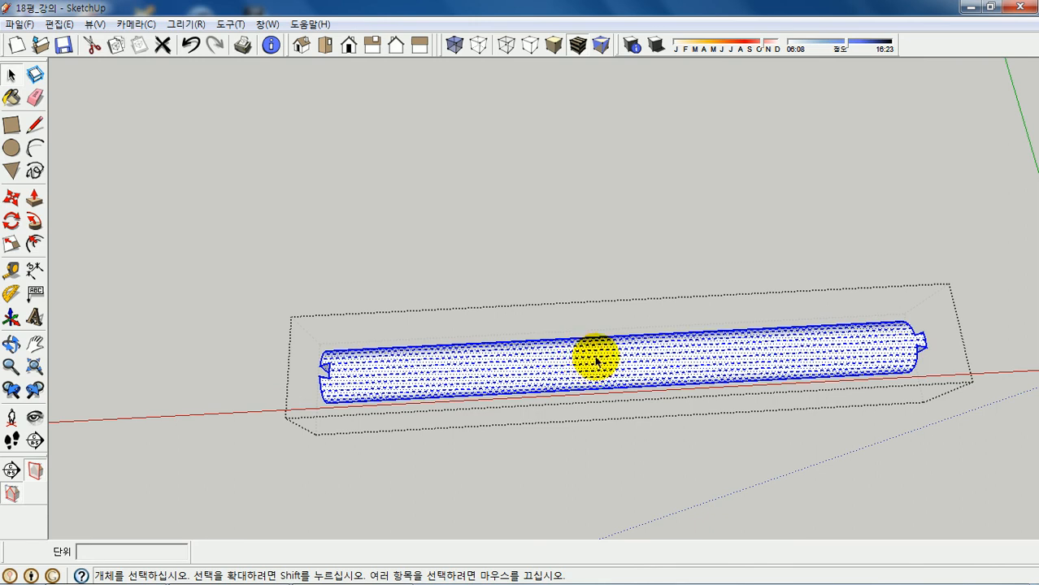
key("m")
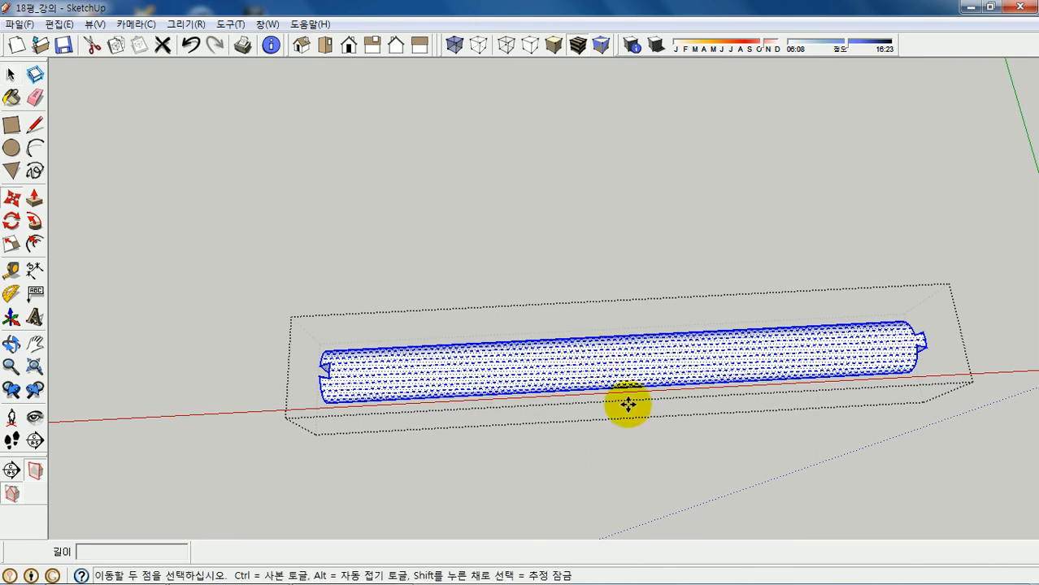
scroll(325, 362, "up", 3)
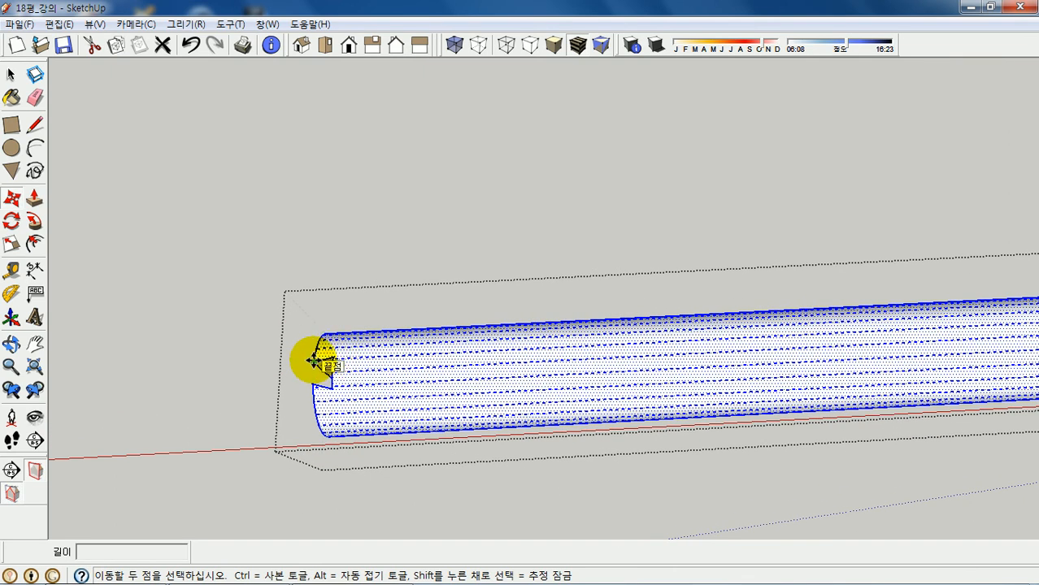
left_click(315, 360, "ctrl")
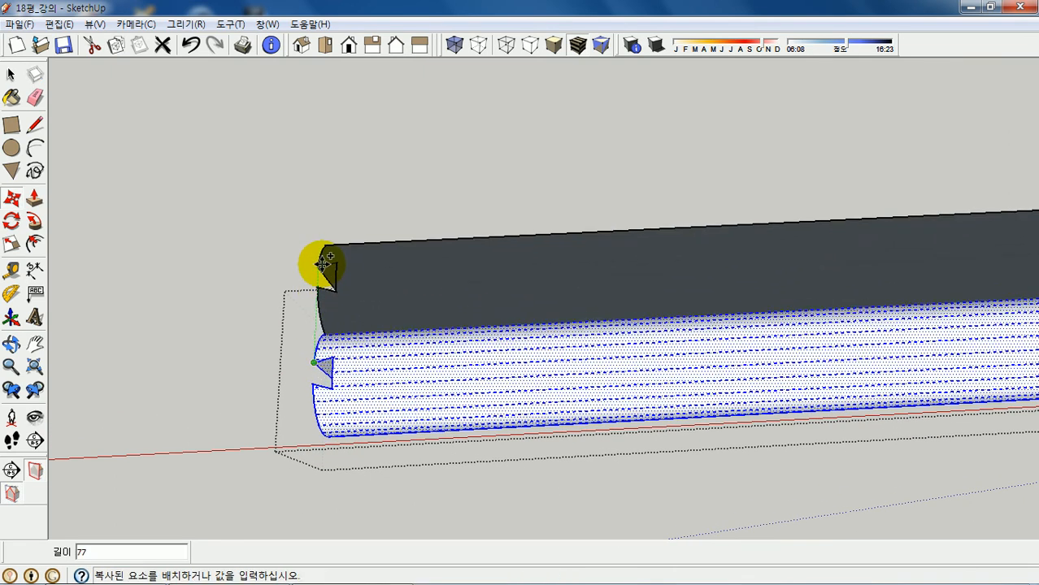
left_click(324, 228)
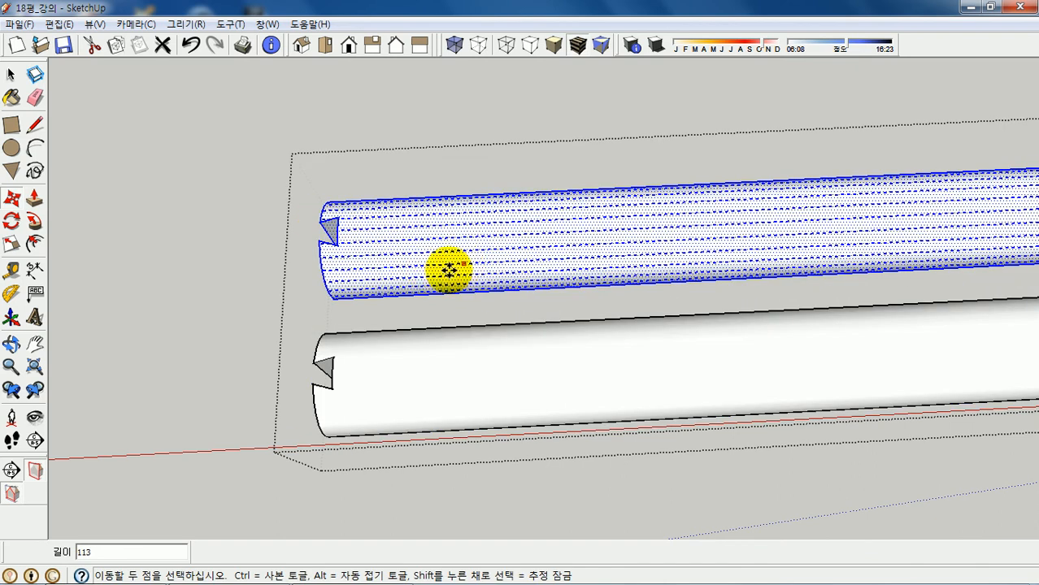
Flip the copied beam geometry along the red direction
right_click(566, 232)
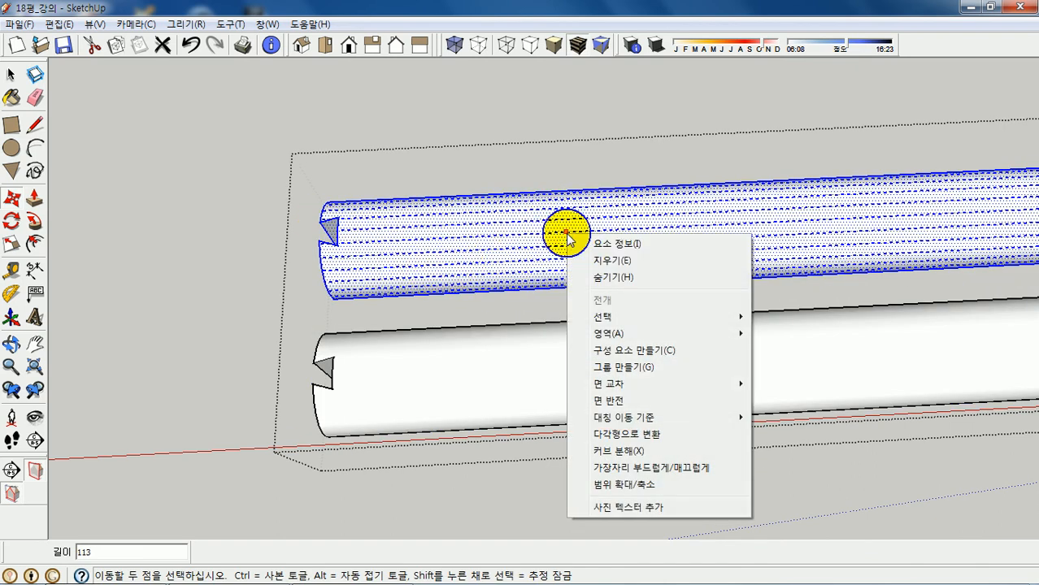
mouse_move(676, 418)
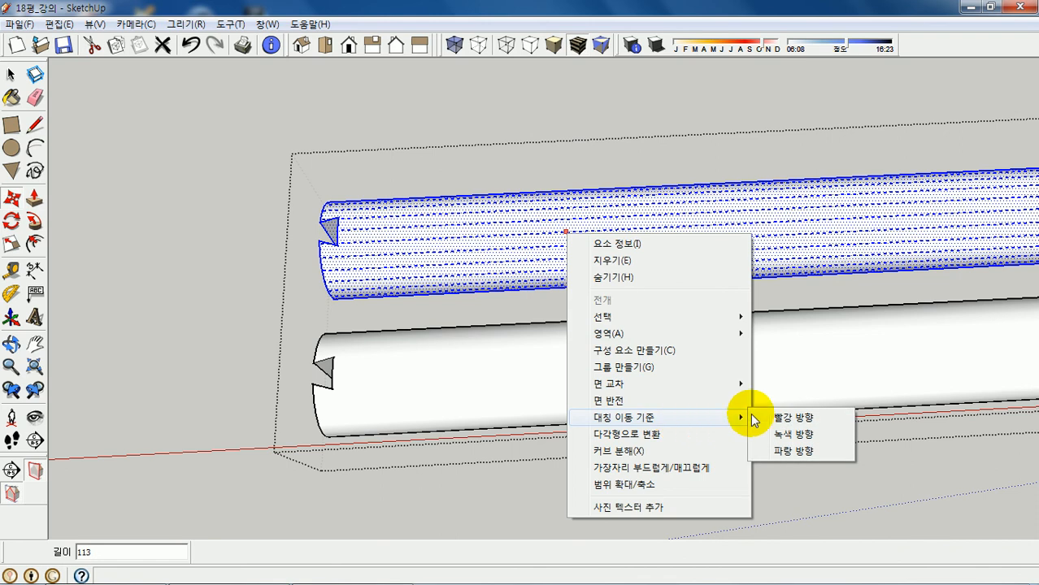
left_click(814, 419)
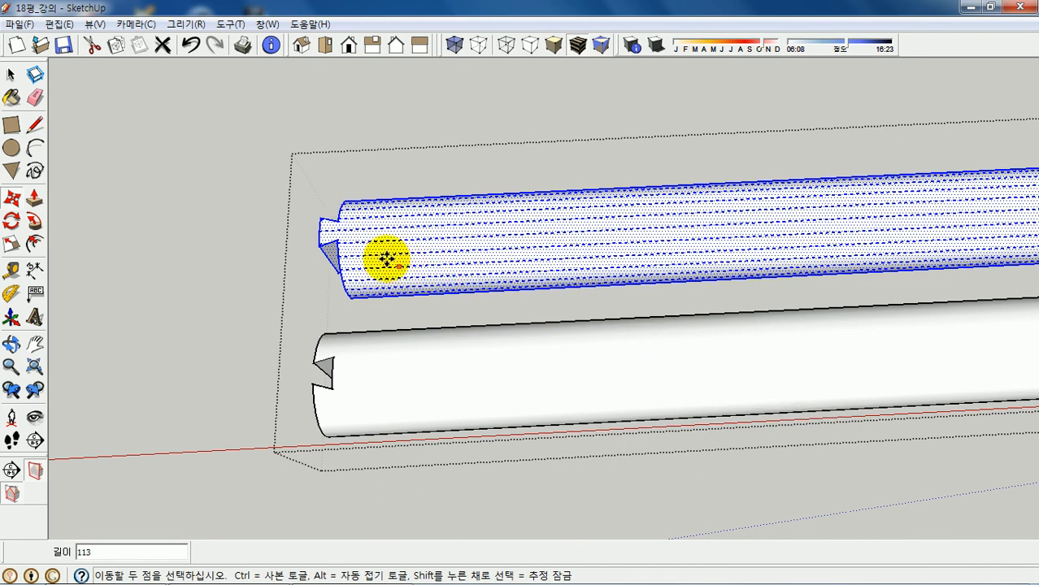
Move the flipped geometry onto the original beam, matching its tenon root corner to the corner of the original's dovetail slot
scroll(340, 246, "up", 1)
scroll(339, 244, "up", 2)
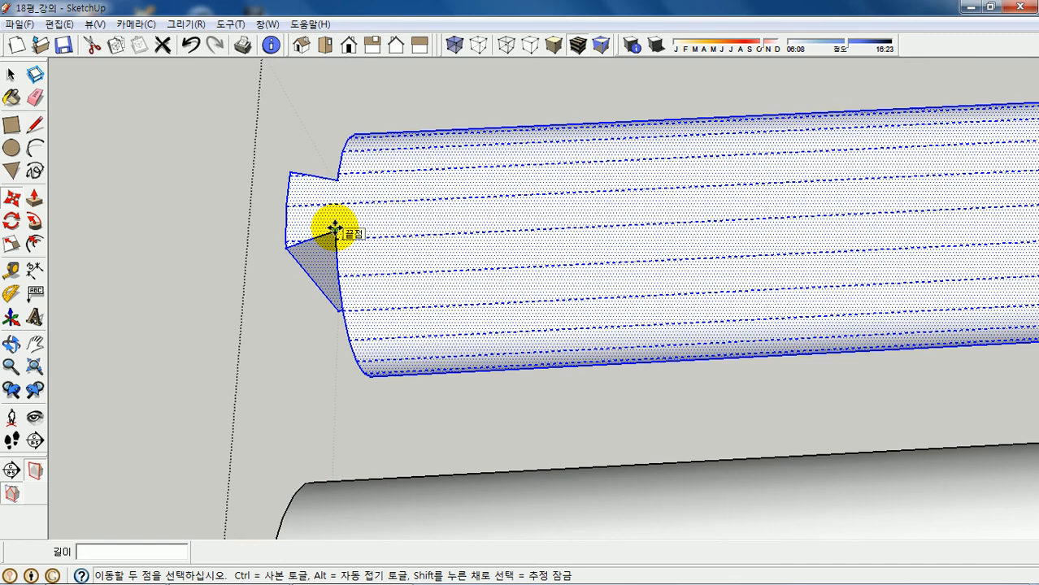
scroll(334, 228, "up", 2)
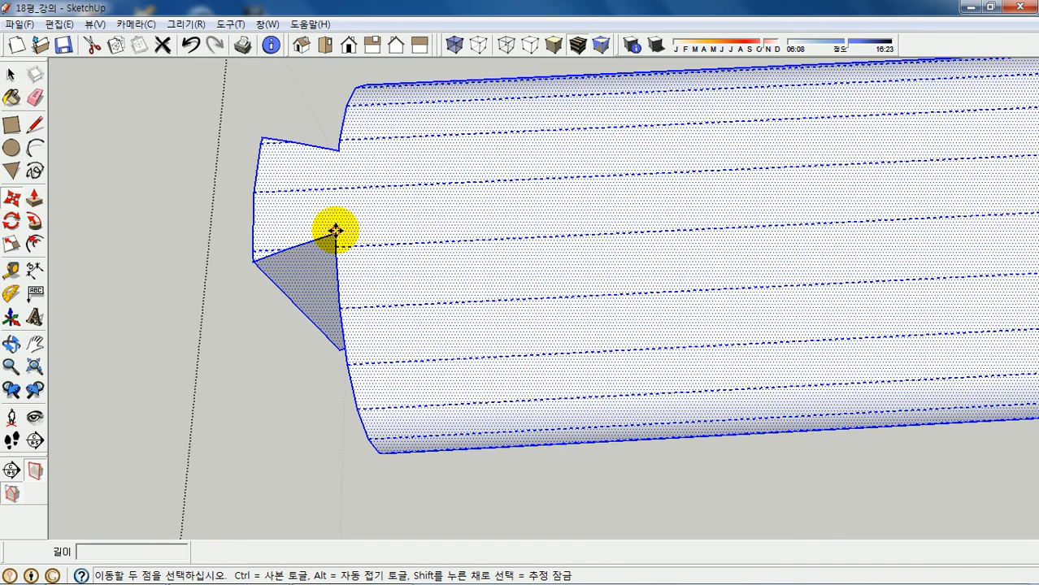
scroll(335, 231, "down", 5)
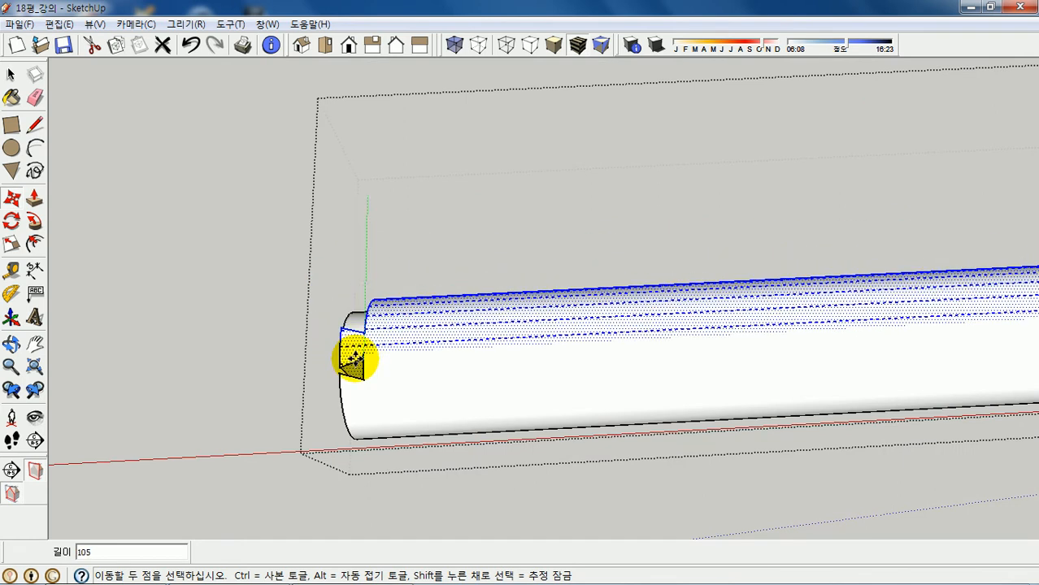
scroll(364, 378, "up", 5)
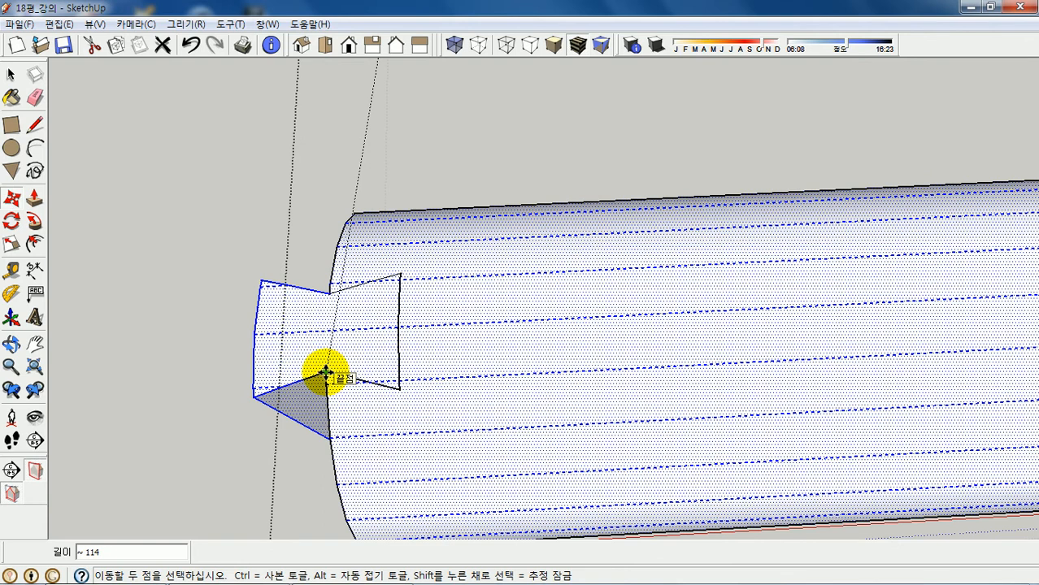
left_click(325, 374)
Erase the leftover dovetail slot outline on the upper surface at the originally slotted end of the beam
middle_click_drag(389, 343, 441, 288)
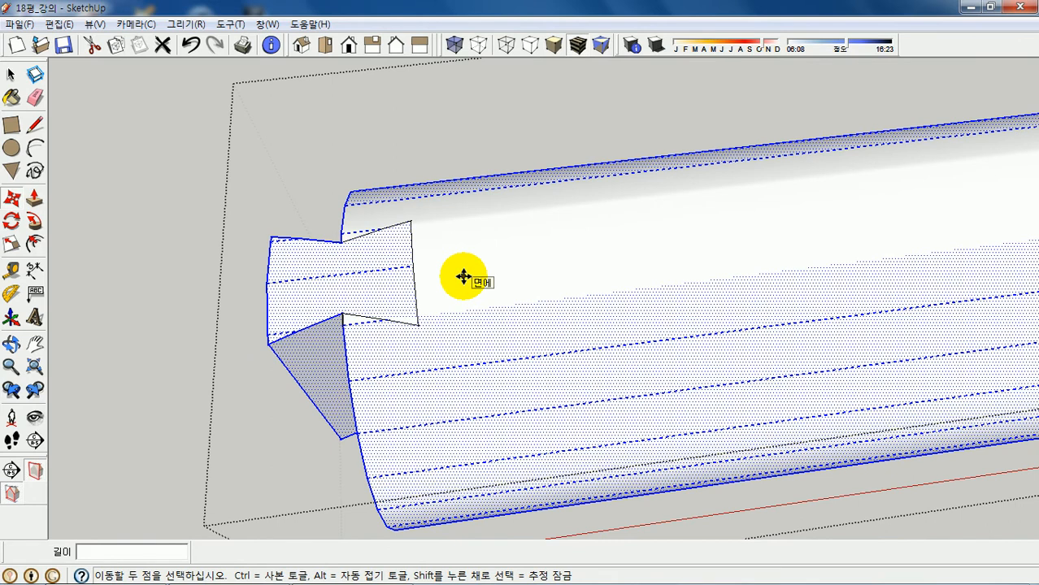
key("e")
left_click_drag(385, 223, 394, 241)
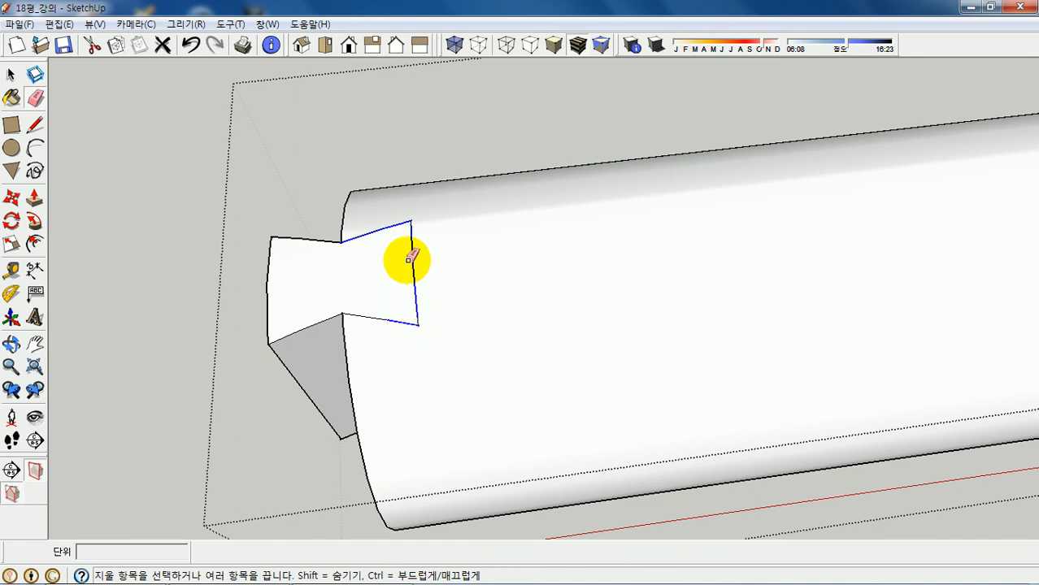
left_click_drag(408, 261, 410, 264)
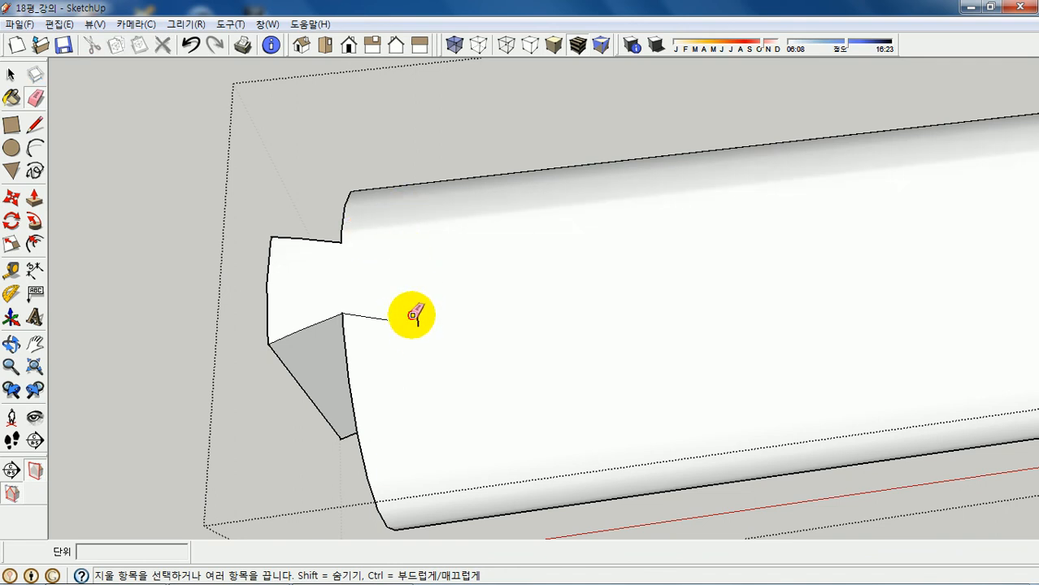
Erase the leftover dovetail slot edges and stray line fragments at the opposite end of the beam
scroll(406, 315, "down", 10)
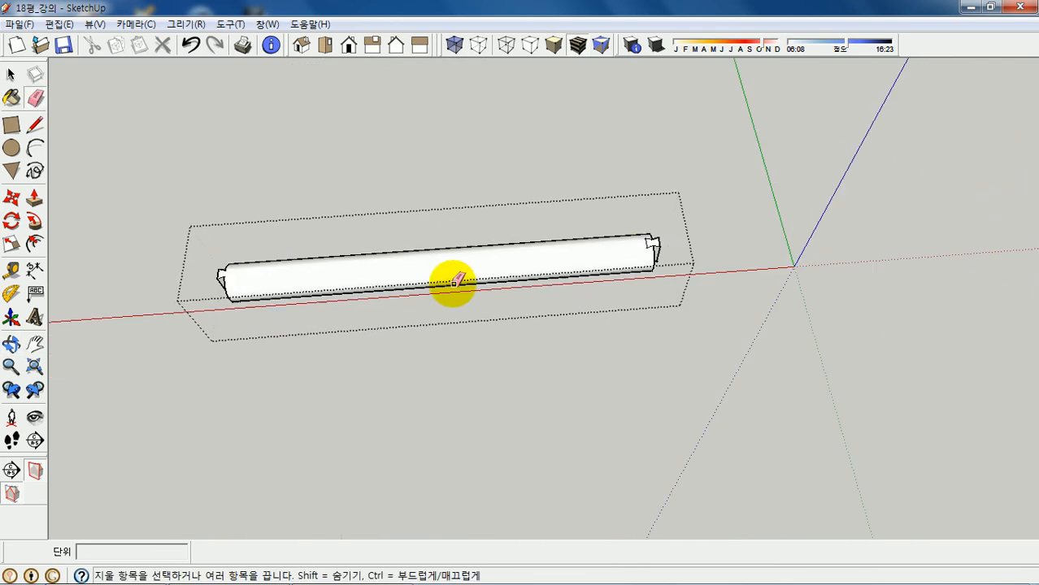
scroll(652, 238, "up", 6)
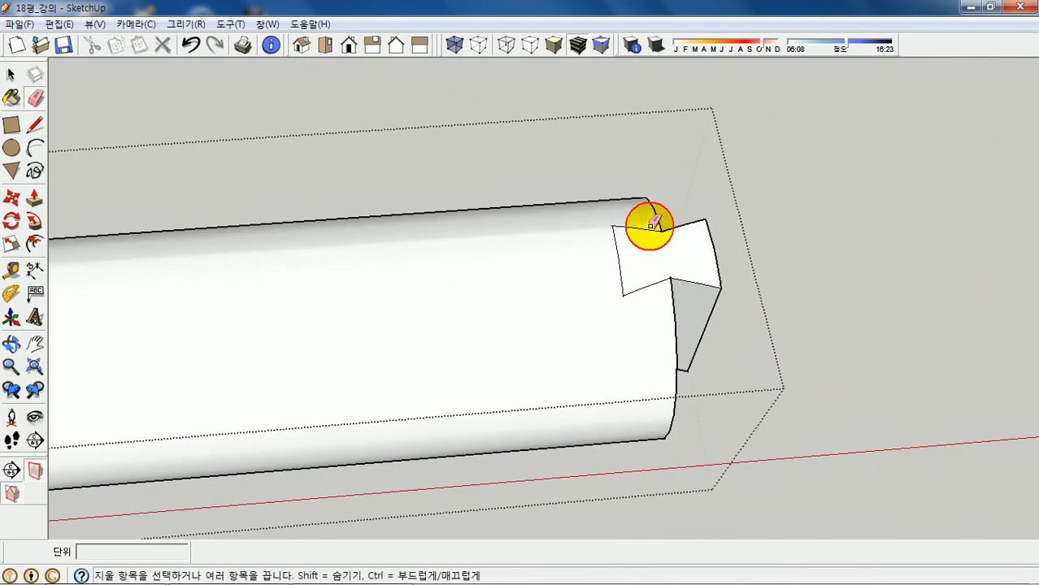
left_click_drag(651, 227, 618, 226)
mouse_move(624, 291)
left_mouse_down()
mouse_move(660, 278)
mouse_move(631, 292)
left_mouse_up()
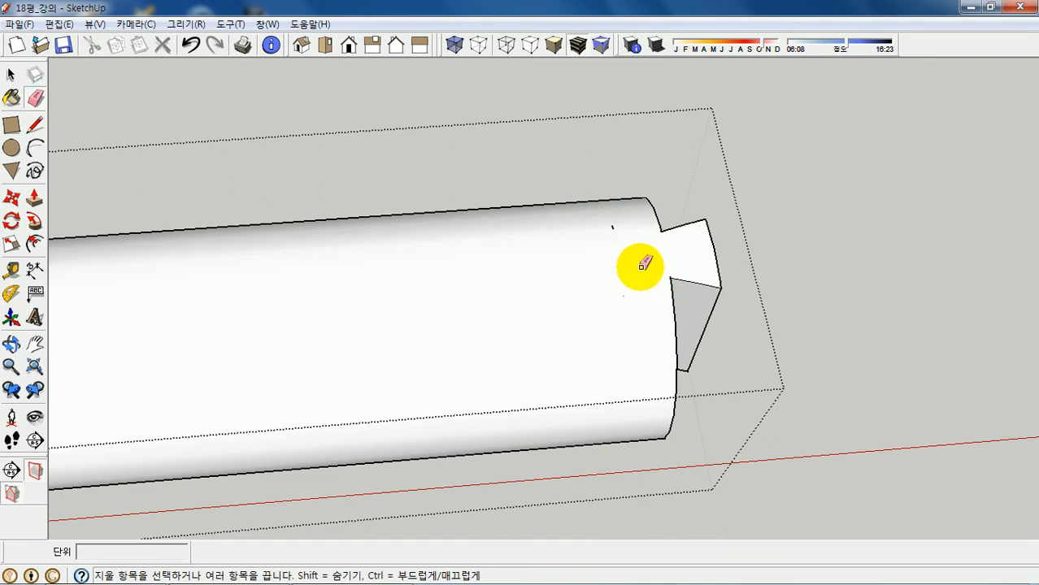
mouse_move(633, 297)
middle_mouse_down()
mouse_move(566, 267)
mouse_move(514, 39)
mouse_move(524, 200)
mouse_move(603, 348)
middle_mouse_up()
scroll(608, 325, "up", 5)
mouse_move(622, 144)
left_mouse_down()
mouse_move(599, 196)
mouse_move(653, 282)
left_mouse_up()
scroll(811, 209, "down", 10)
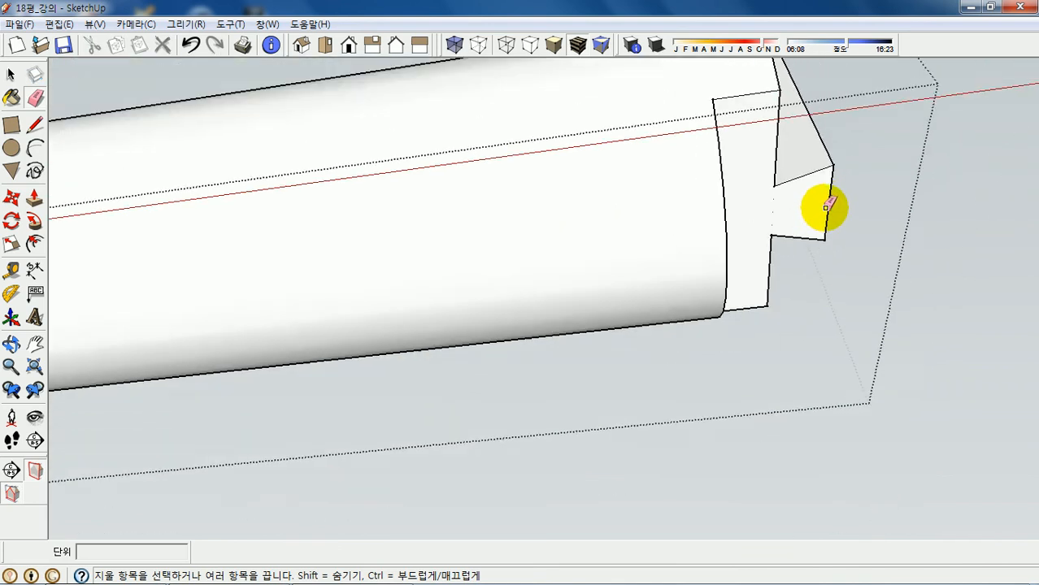
Erase the leftover slot edges on the underside at the beam's originally slotted end and close the beam group
scroll(834, 181, "down", 3)
middle_click_drag(248, 274, 553, 272)
scroll(561, 293, "down", 4)
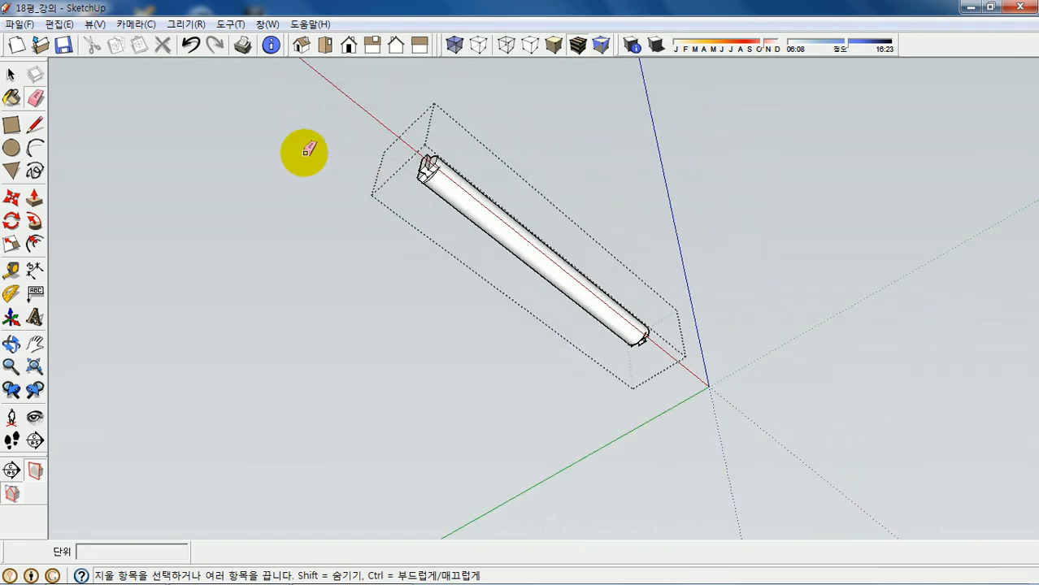
scroll(425, 163, "up", 5)
scroll(433, 203, "up", 8)
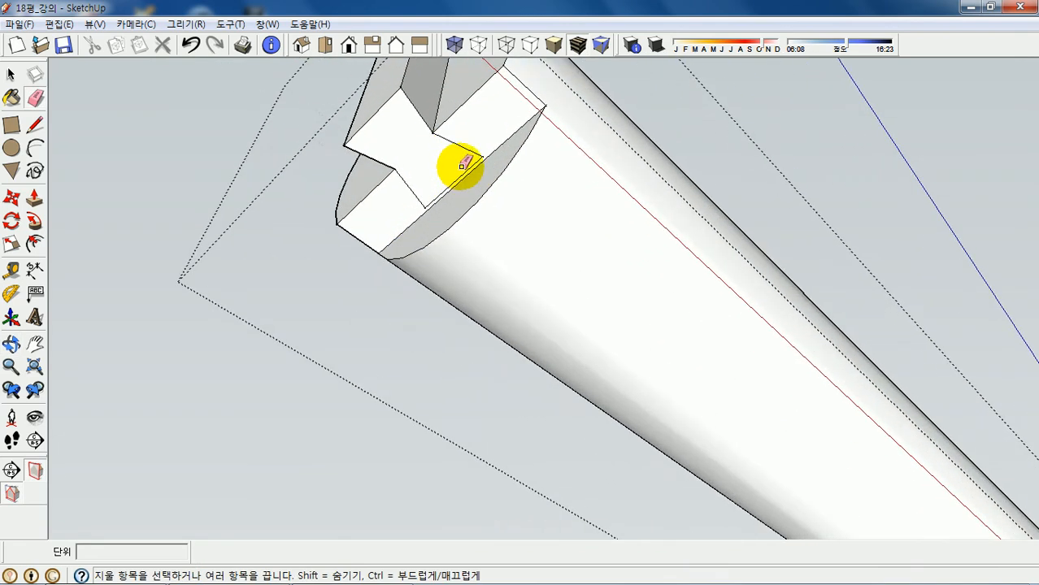
mouse_move(350, 222)
left_mouse_down()
mouse_move(462, 103)
mouse_move(461, 169)
left_mouse_up()
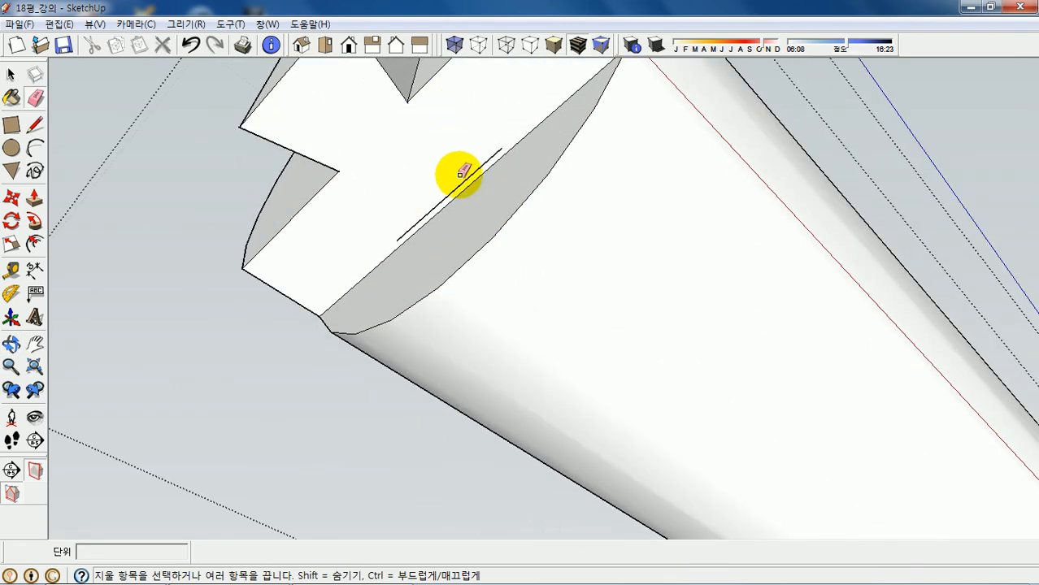
left_click(459, 182)
scroll(434, 209, "down", 6)
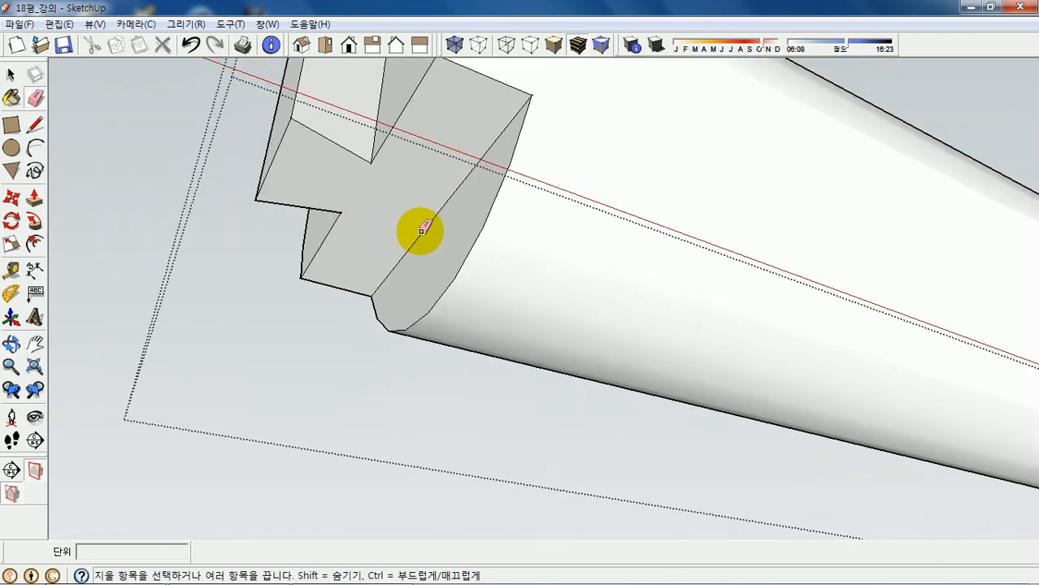
middle_click_drag(429, 224, 550, 144)
key("space")
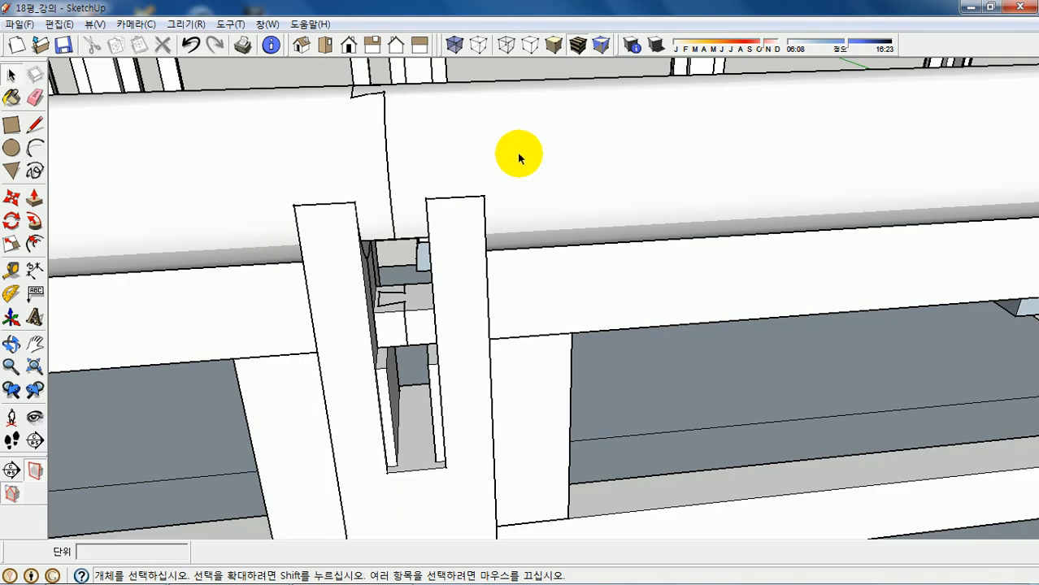
Copy the four round beams from the front wall onto the column tops of the back wall and clear the selection
scroll(452, 169, "down", 5)
middle_click_drag(459, 174, 512, 236)
scroll(656, 224, "down", 6)
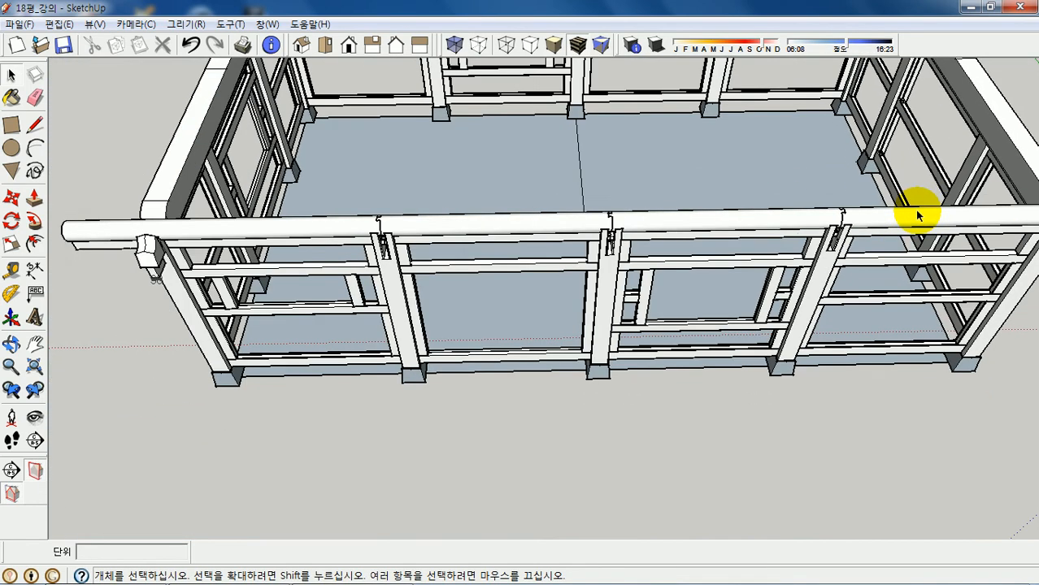
middle_click_drag(919, 215, 672, 313)
scroll(648, 423, "down", 2)
scroll(706, 246, "up", 2)
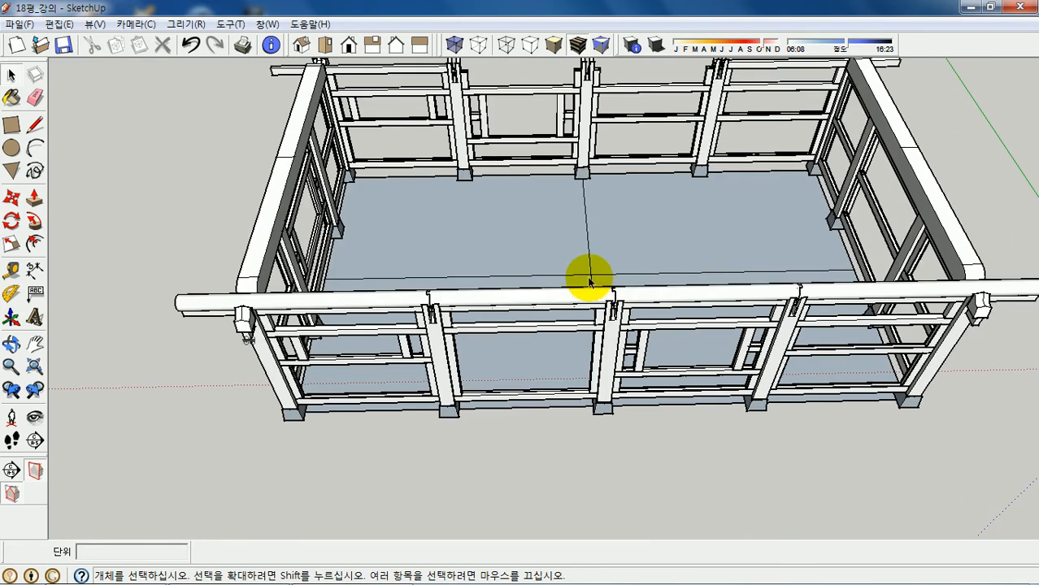
left_click(382, 302)
left_click(514, 303, "shift")
left_click(698, 297, "shift")
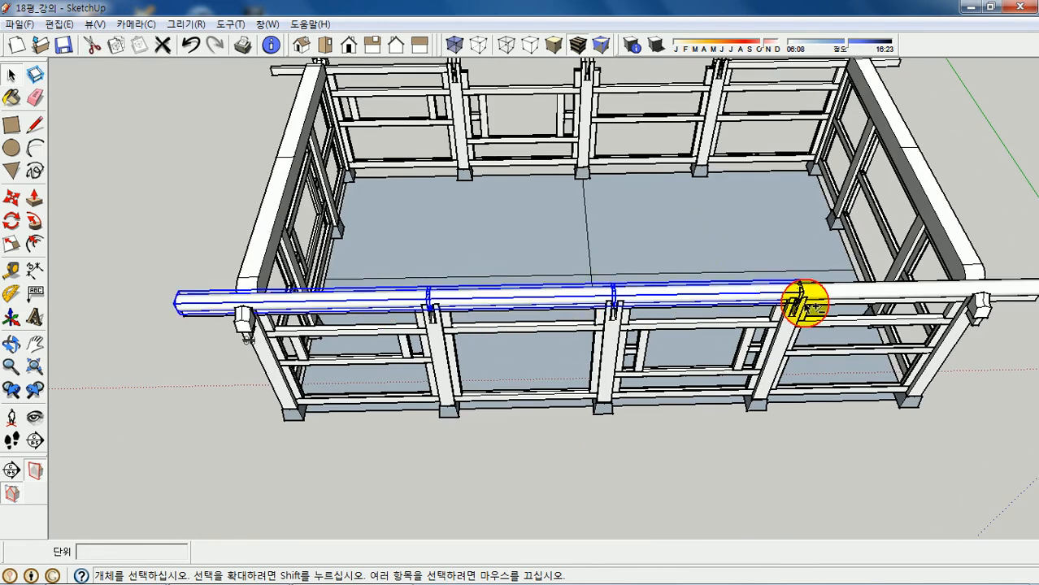
left_click(879, 294, "shift")
middle_click_drag(726, 294, 718, 204)
scroll(712, 225, "up", 5)
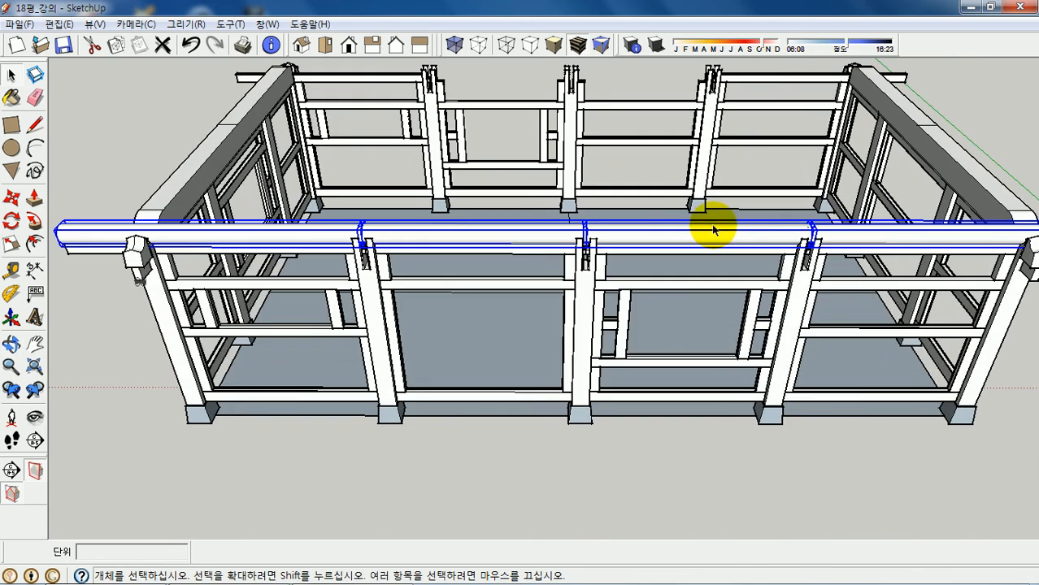
scroll(695, 240, "up", 3)
middle_click_drag(691, 240, 687, 195)
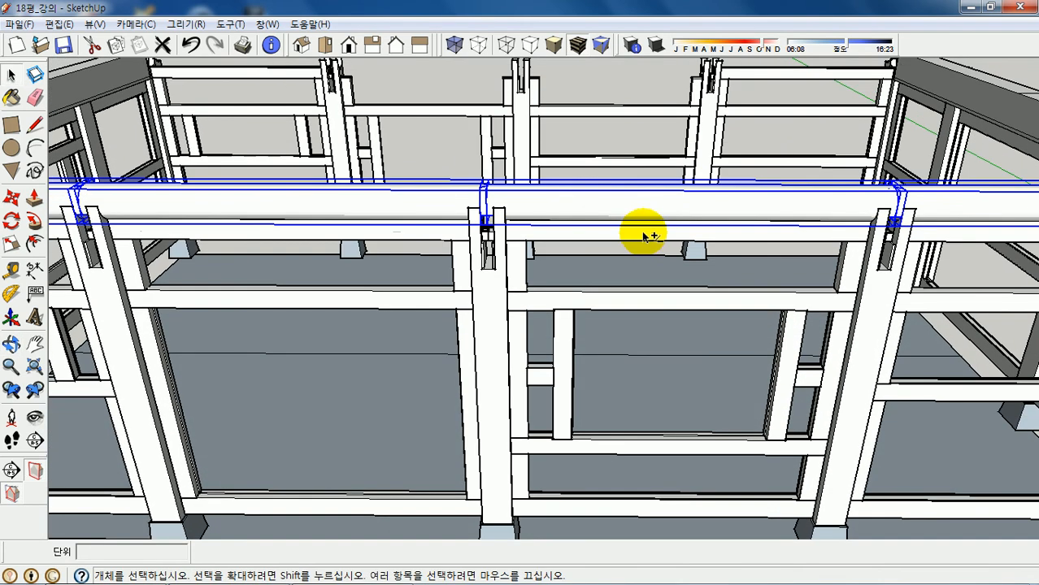
middle_click_drag(463, 239, 824, 304)
scroll(860, 280, "down", 3)
middle_click_drag(626, 290, 680, 379)
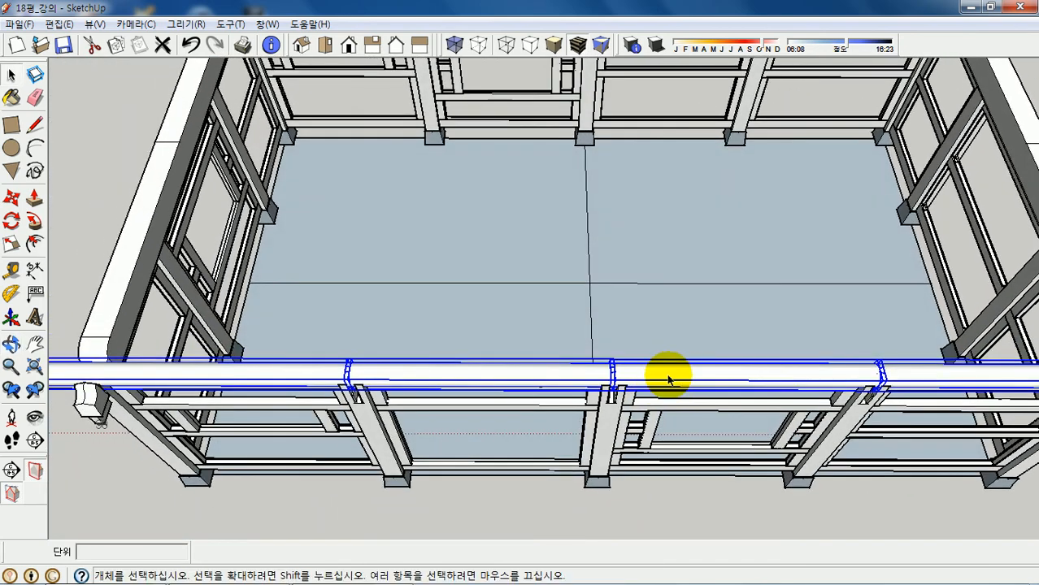
key("m")
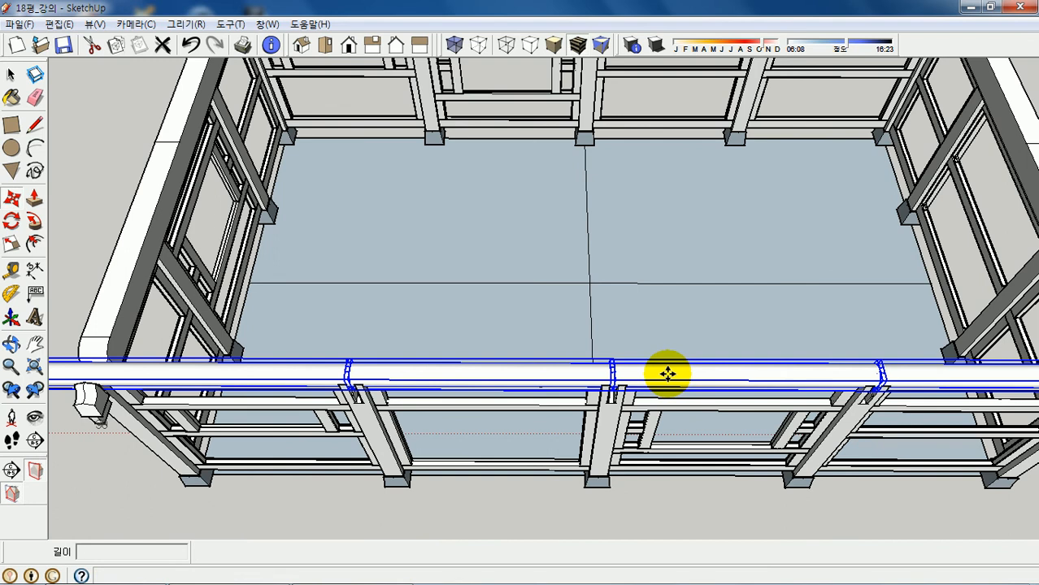
left_click(592, 334)
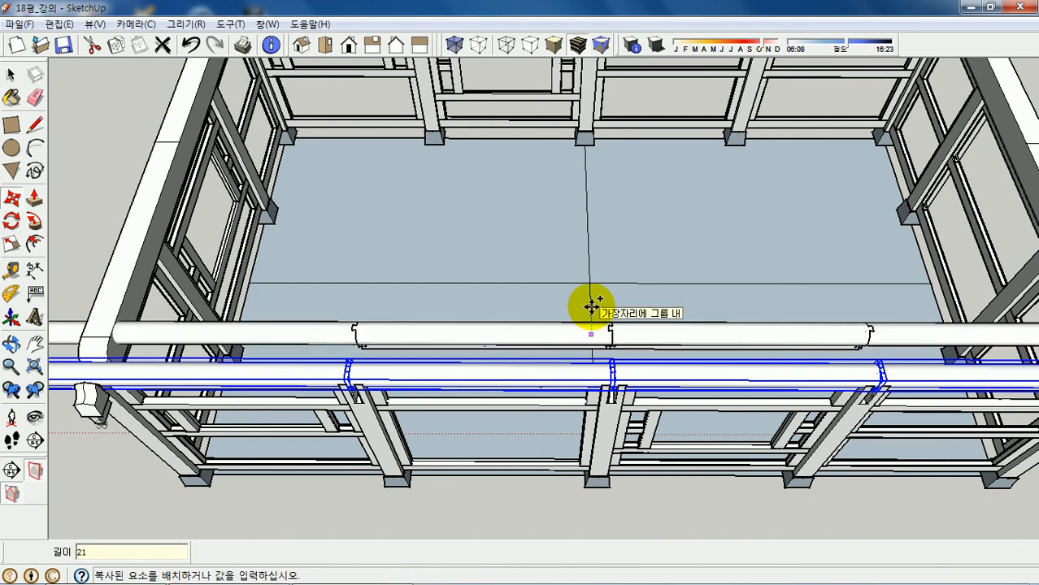
key("Return")
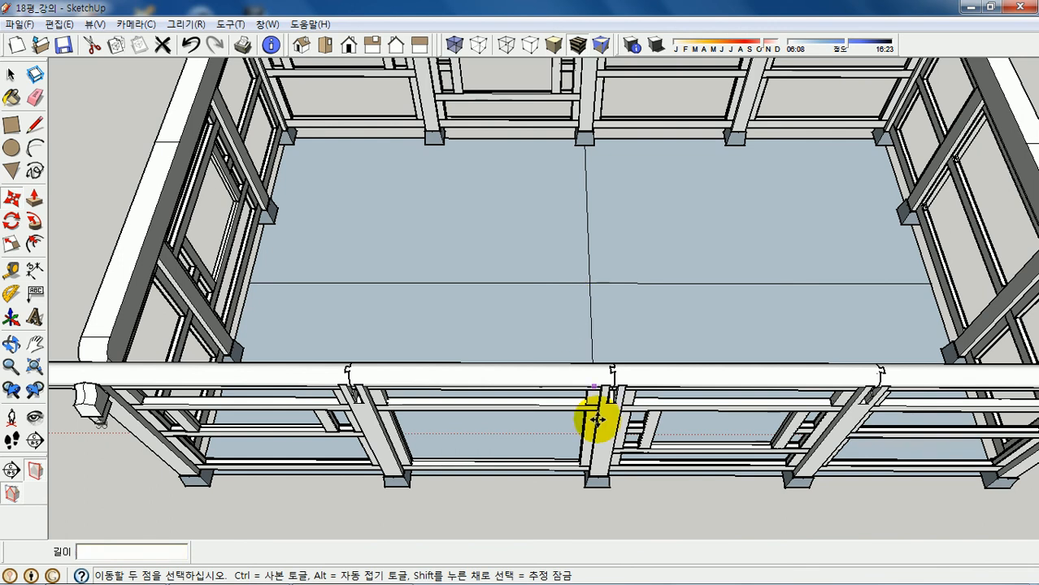
scroll(593, 414, "down", 5)
middle_click_drag(598, 415, 688, 327)
key("space")
left_click(183, 288)
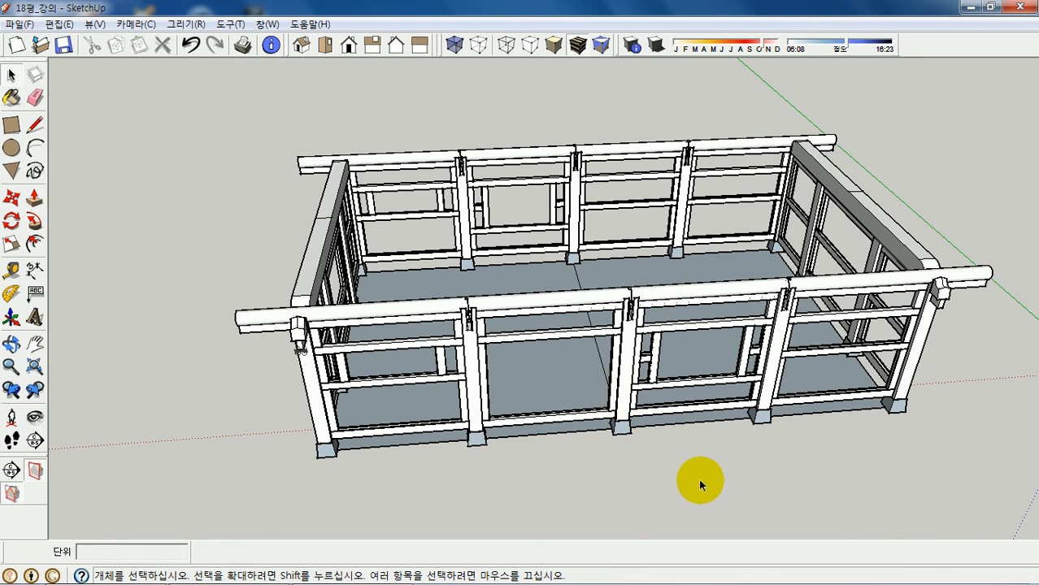